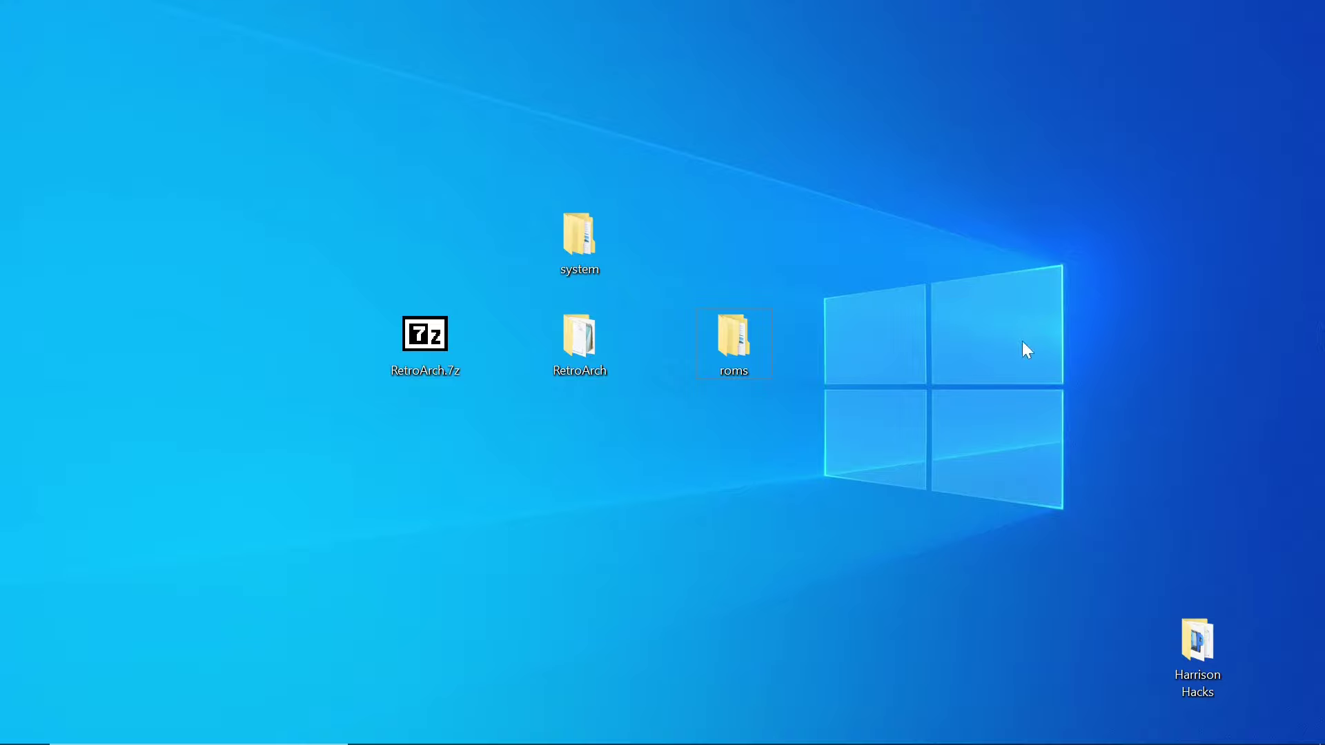
Open the psx folder inside the roms folder in a maximized window and review the Final Fantasy VII disc files.
{"action": "double_click", "coordinate": [731, 346]}
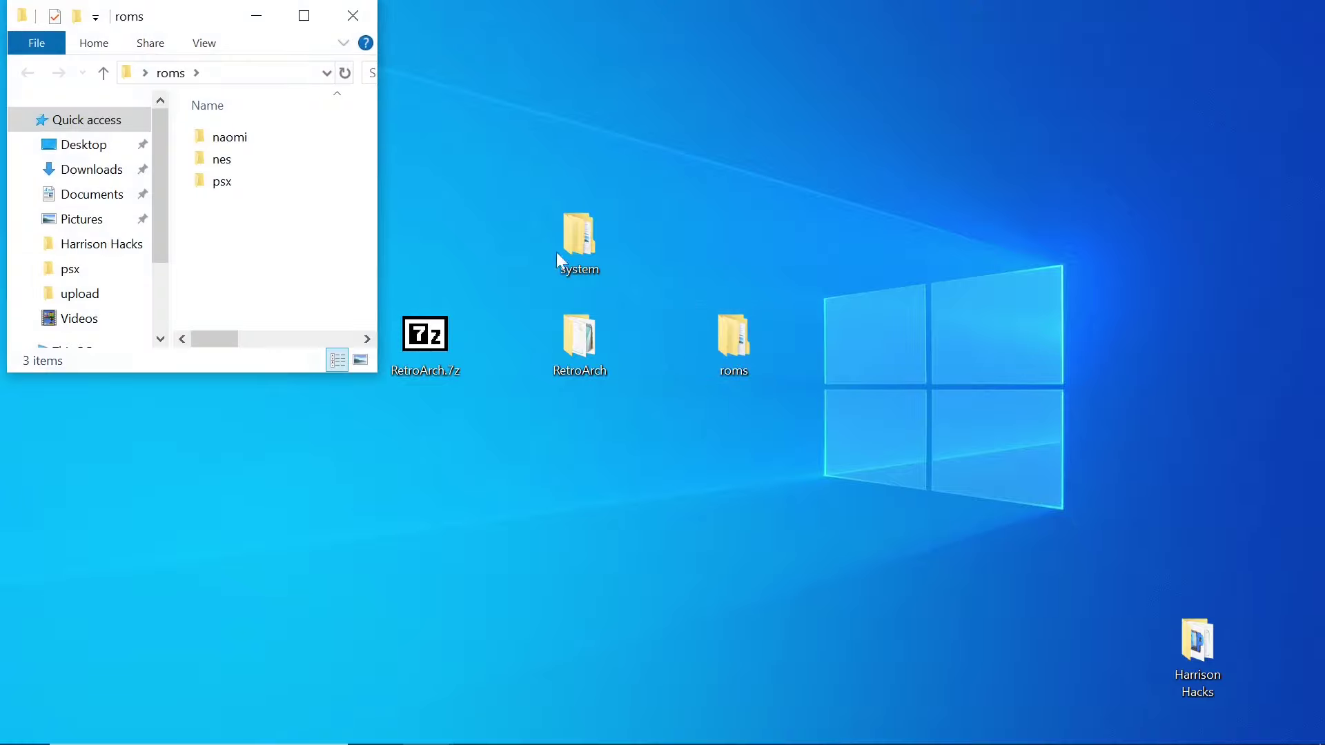
{"action": "left_click", "coordinate": [304, 17]}
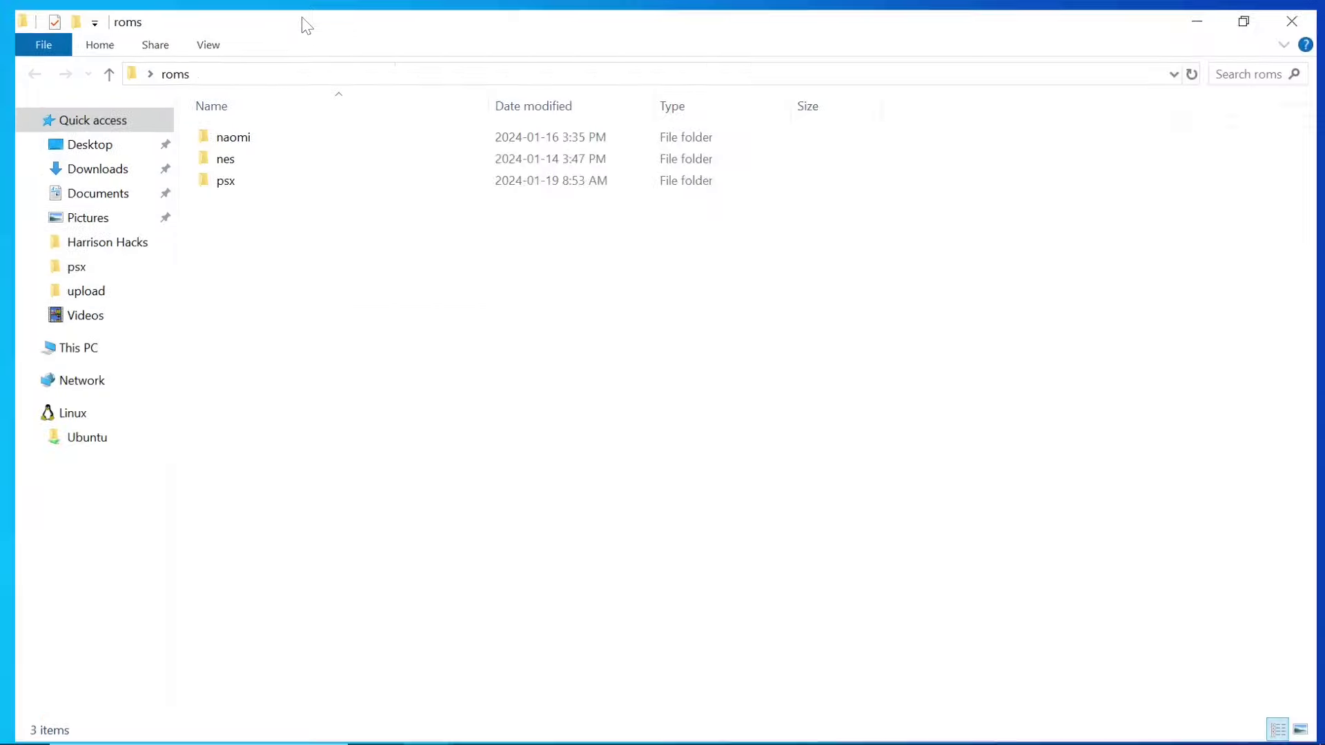
{"action": "double_click", "coordinate": [233, 181]}
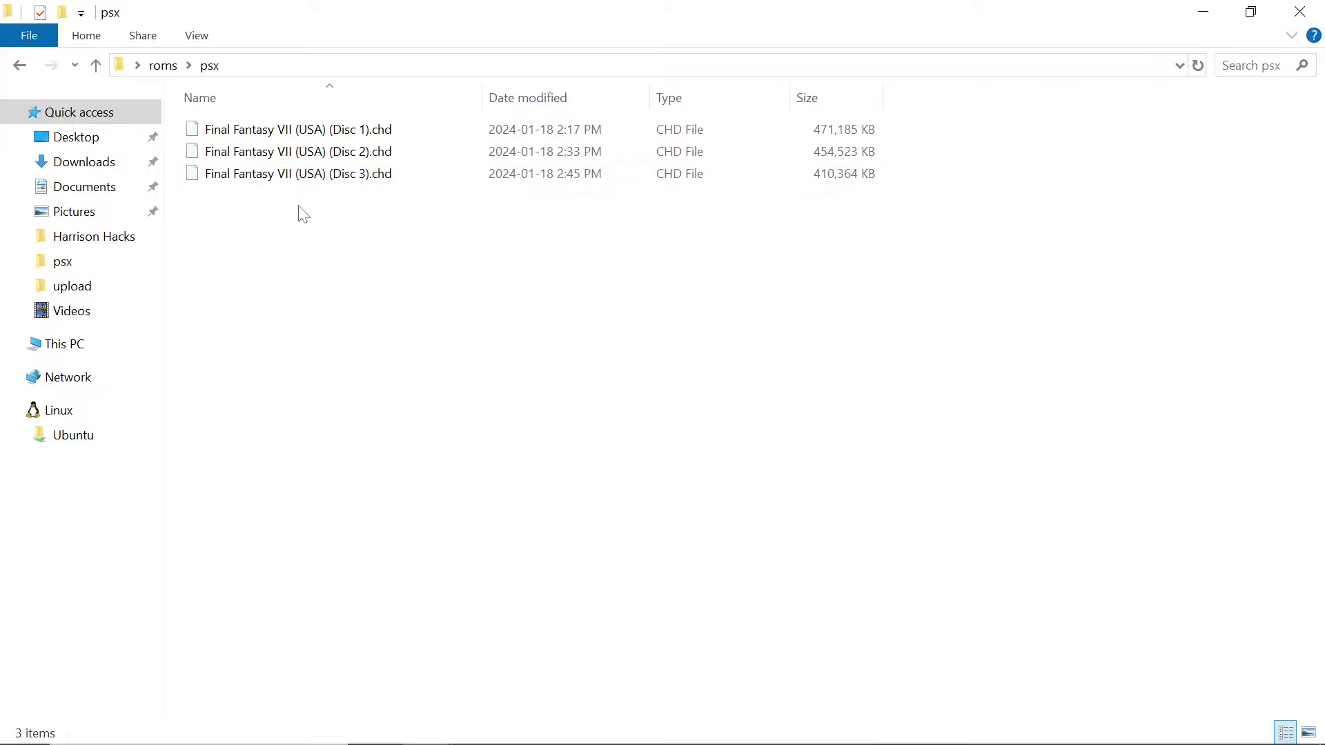
{"action": "left_click_drag", "start_coordinate": [298, 205], "coordinate": [268, 124]}
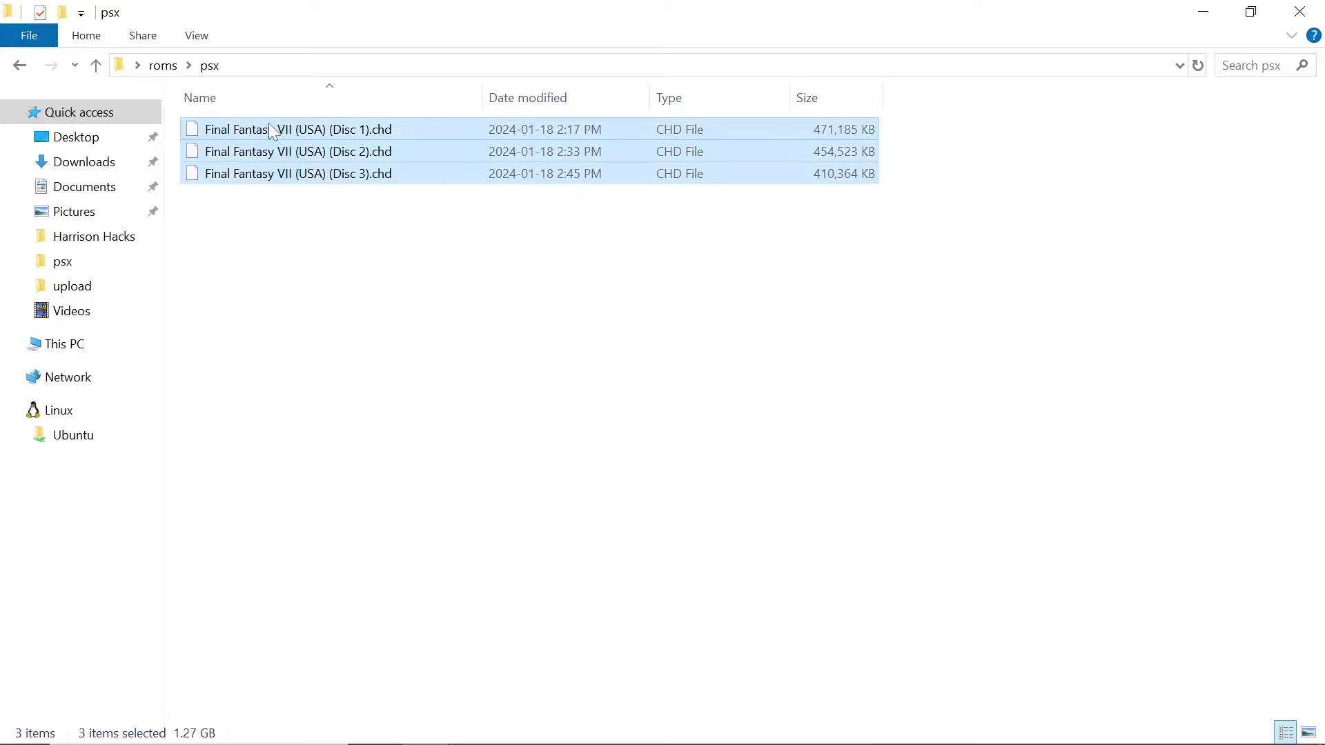
{"action": "left_click", "coordinate": [332, 230]}
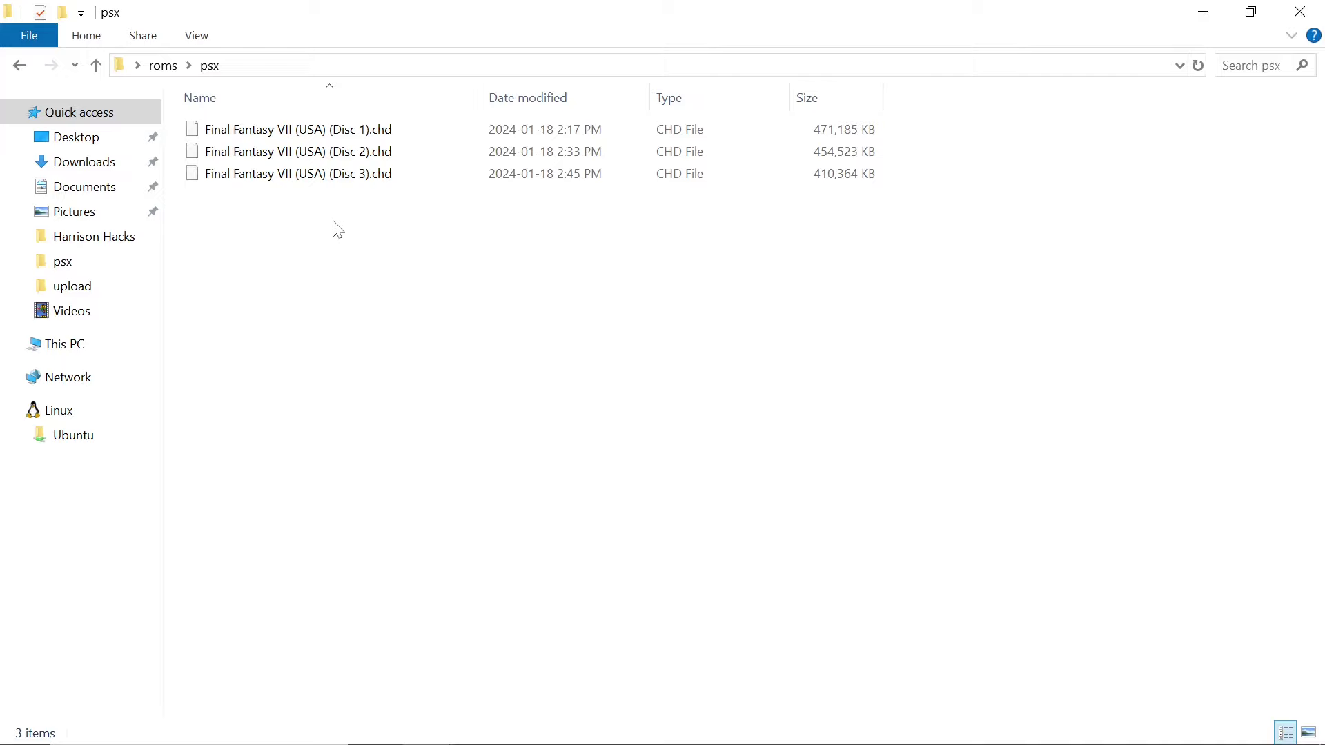
Create a new text document in the psx folder, keeping its default name.
{"action": "right_click", "coordinate": [333, 221]}
{"action": "mouse_move", "coordinate": [547, 539]}
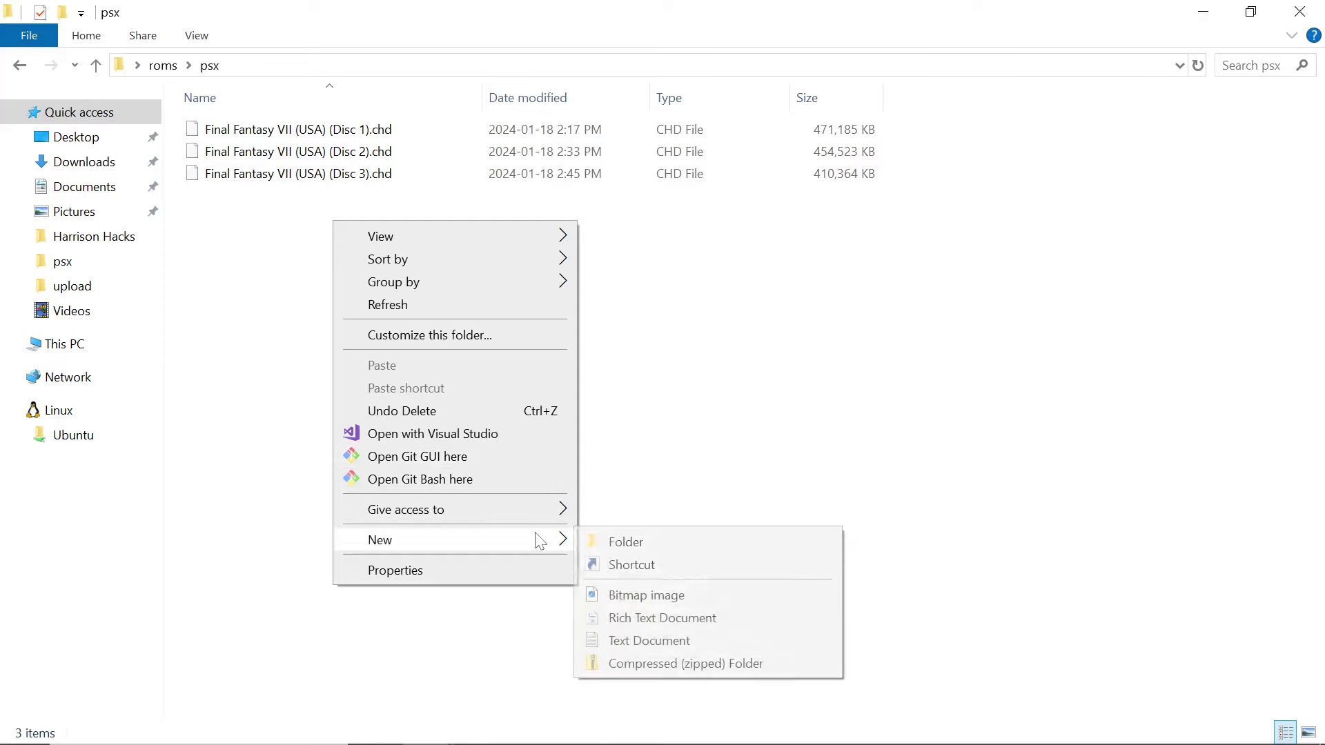
{"action": "left_click", "coordinate": [655, 648]}
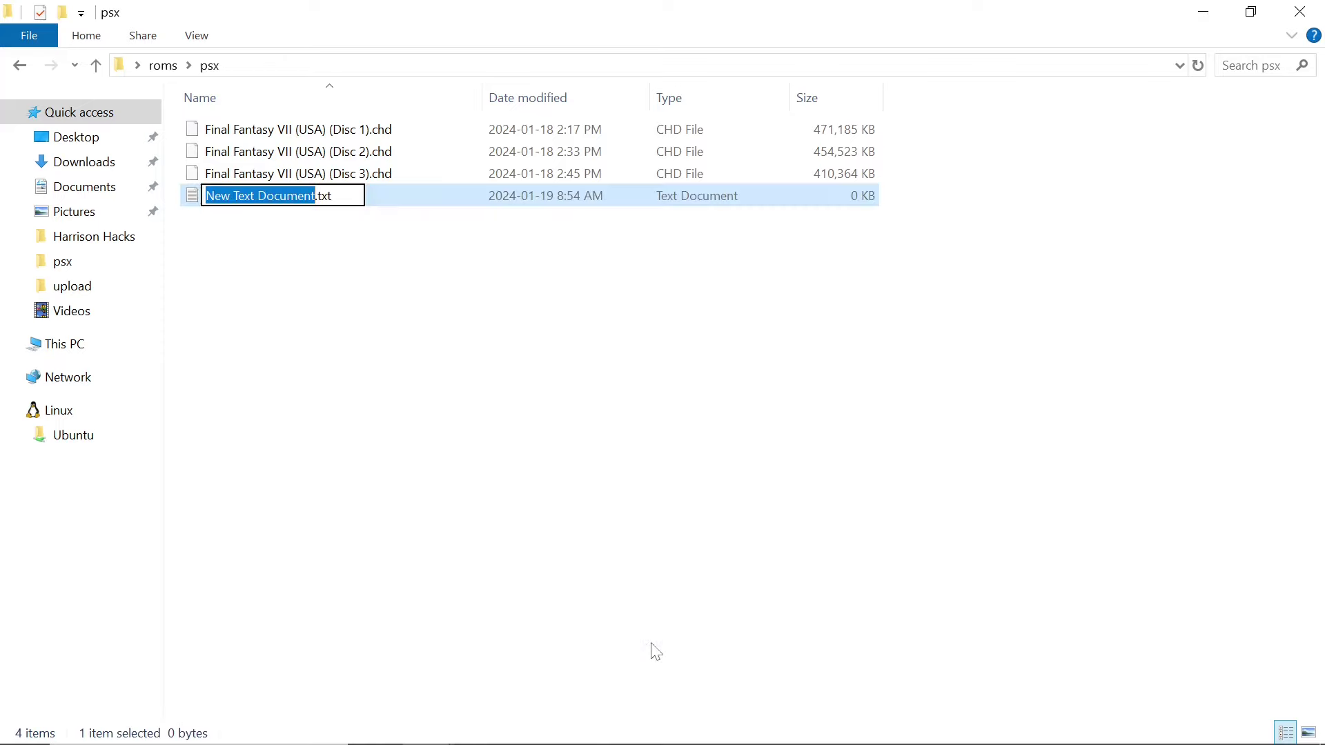
{"action": "left_click", "coordinate": [363, 266]}
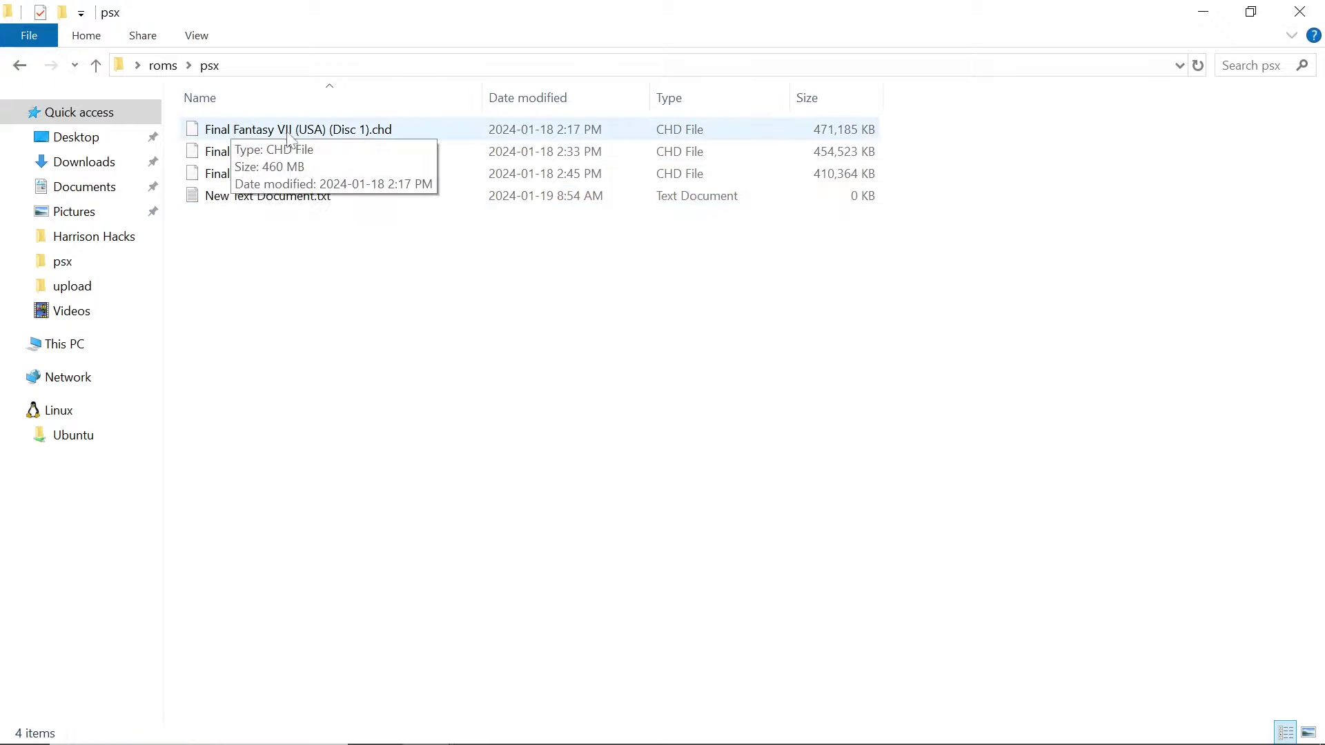
Rename the new text document as Final Fantasy VII (USA).txt, copying the base name from the Disc 1 file.
{"action": "left_click", "coordinate": [310, 136]}
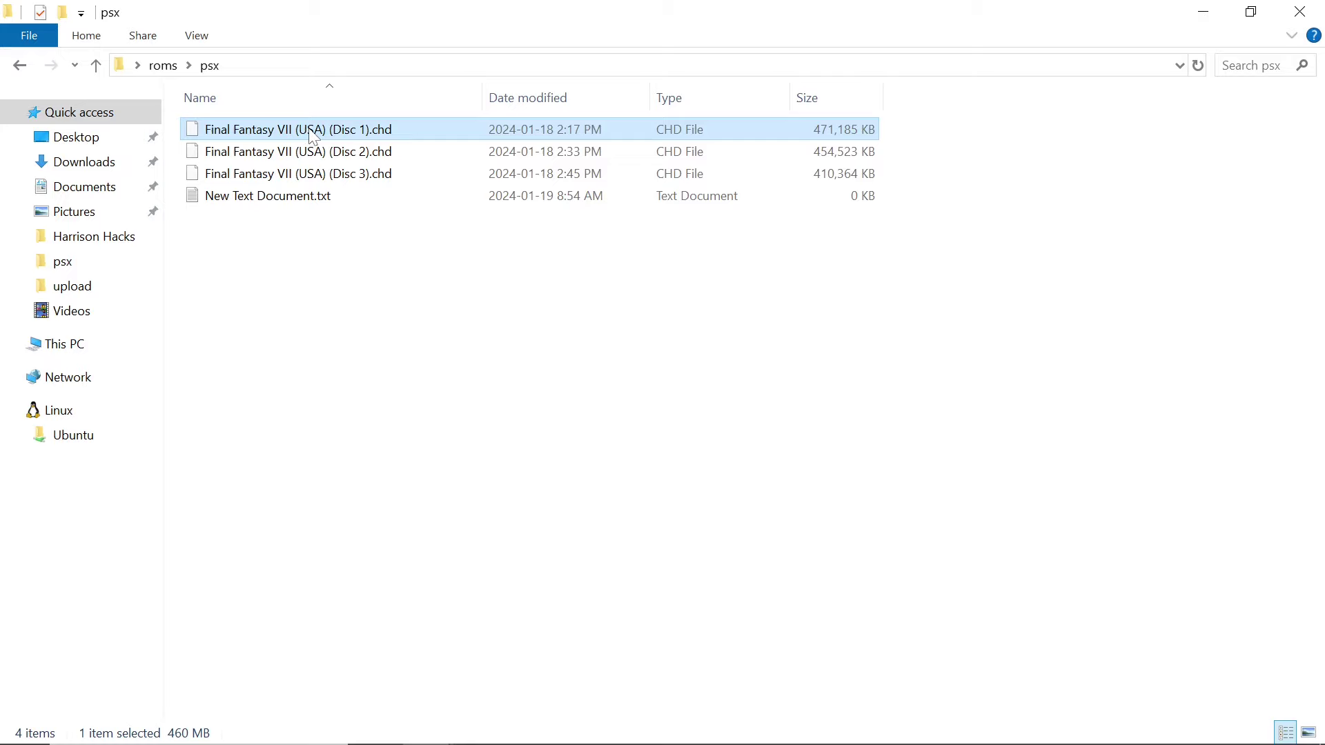
{"action": "key", "text": "F2"}
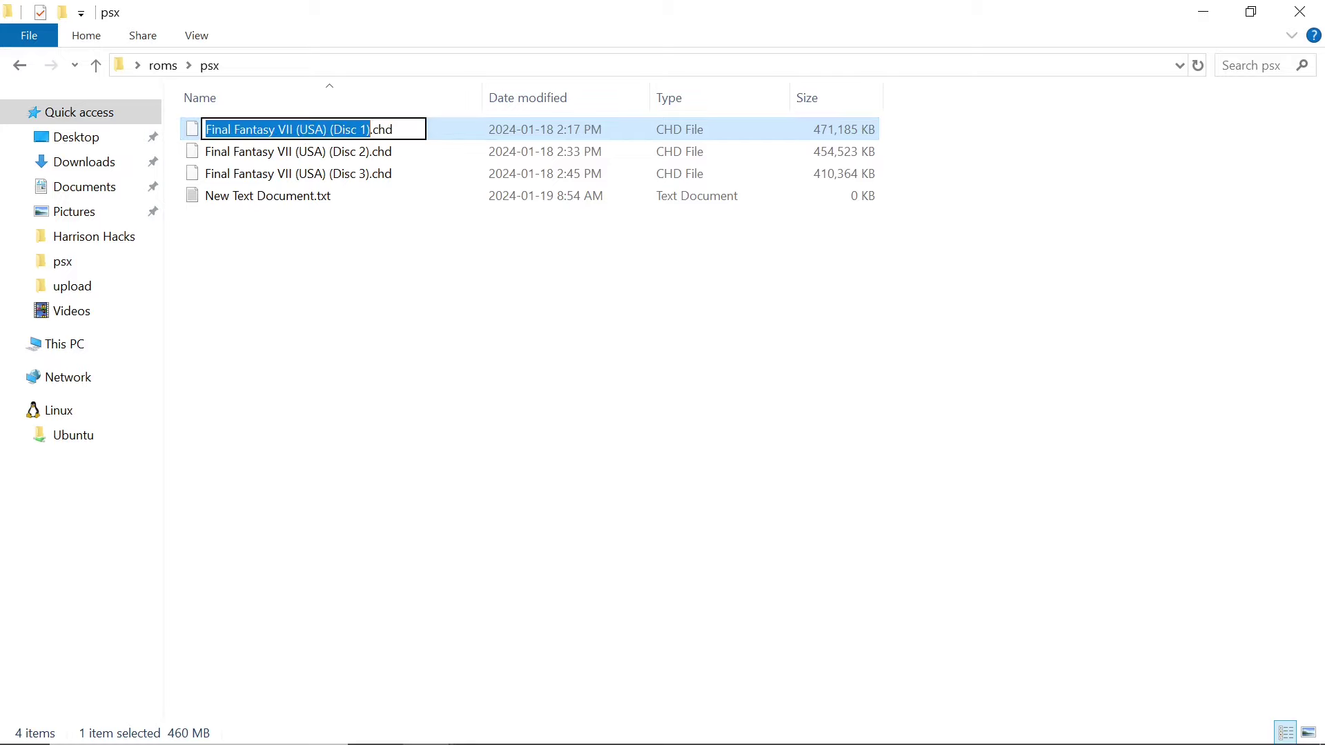
{"action": "left_click_drag", "start_coordinate": [327, 129], "coordinate": [206, 130]}
{"action": "right_click", "coordinate": [303, 129]}
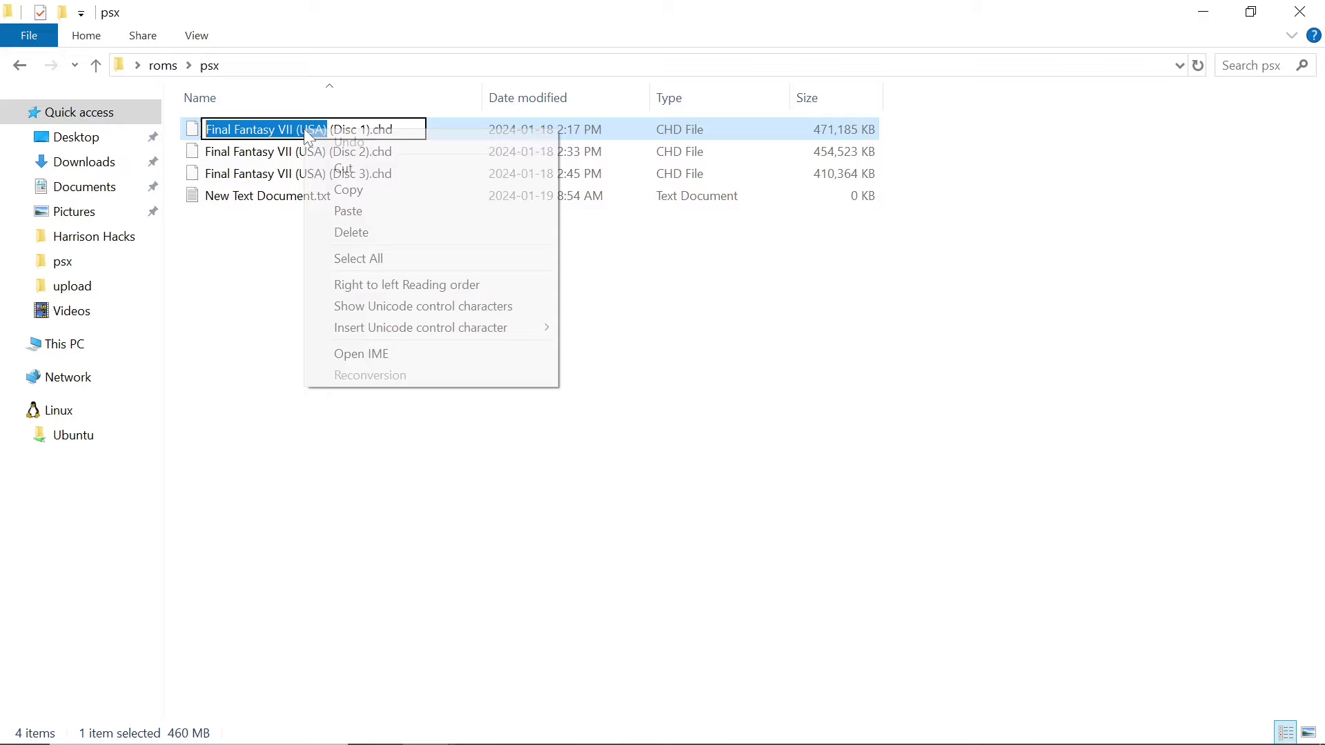
{"action": "left_click", "coordinate": [349, 190]}
{"action": "left_click", "coordinate": [269, 200]}
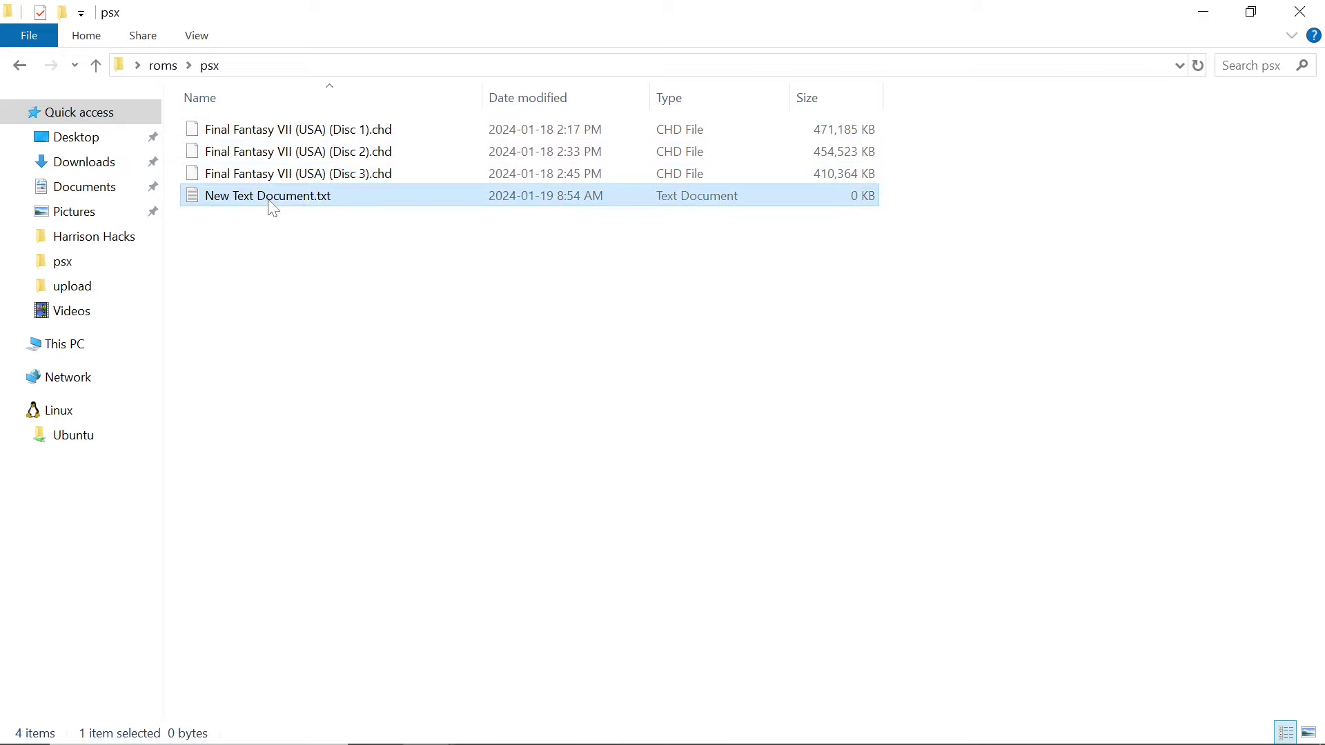
{"action": "key", "text": "F2"}
{"action": "right_click", "coordinate": [255, 195]}
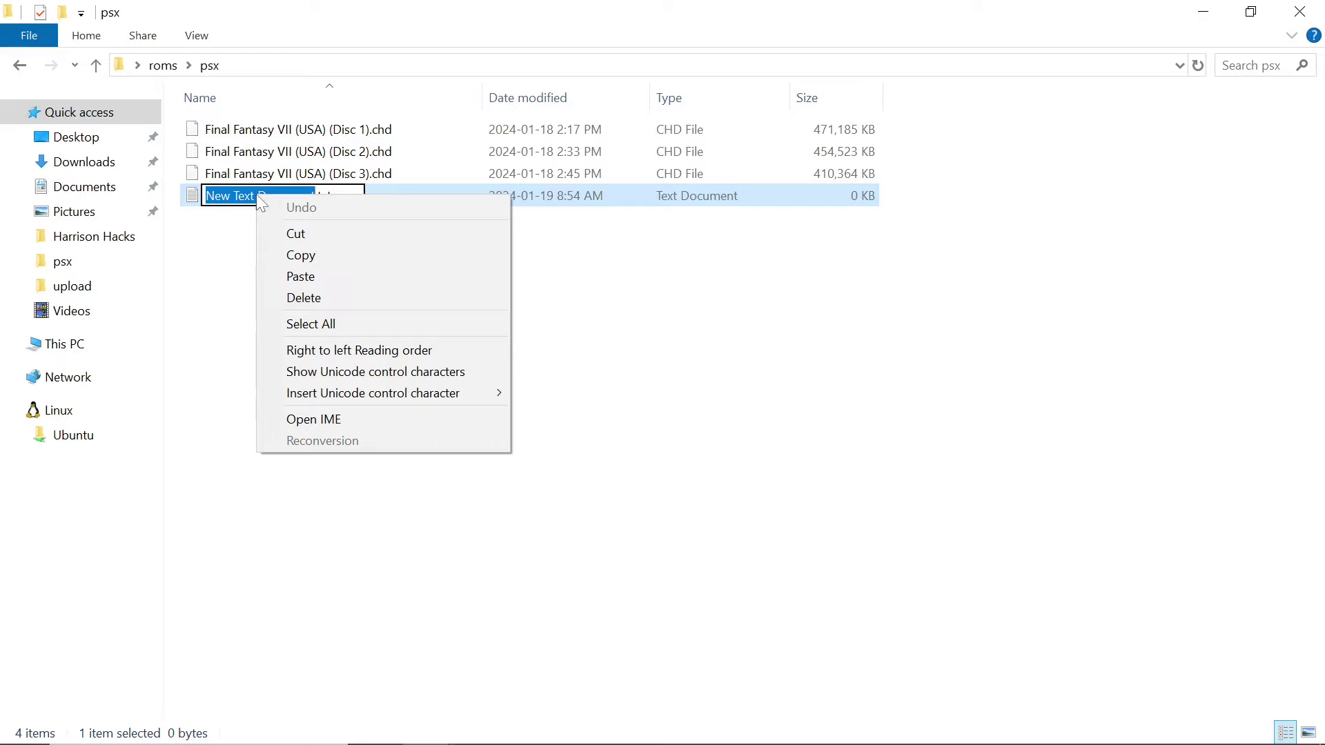
{"action": "left_click", "coordinate": [302, 270]}
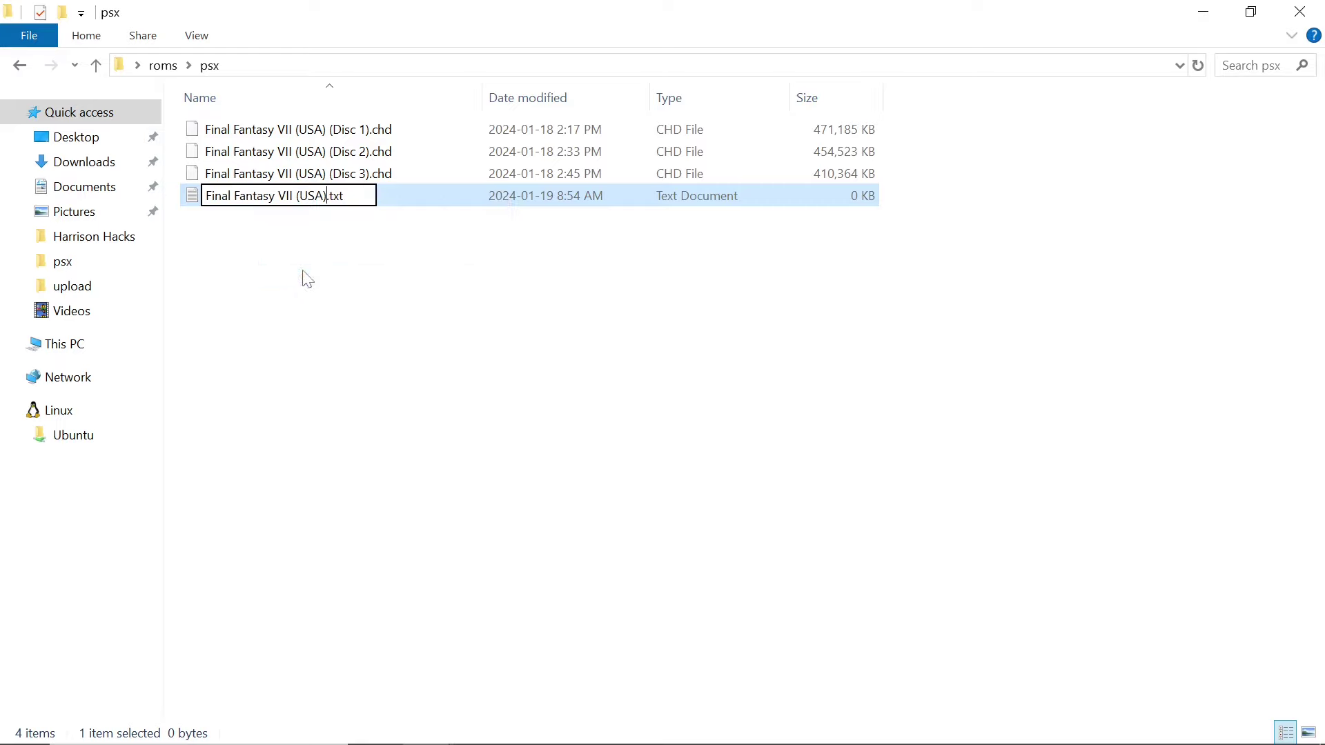
{"action": "left_click", "coordinate": [397, 343]}
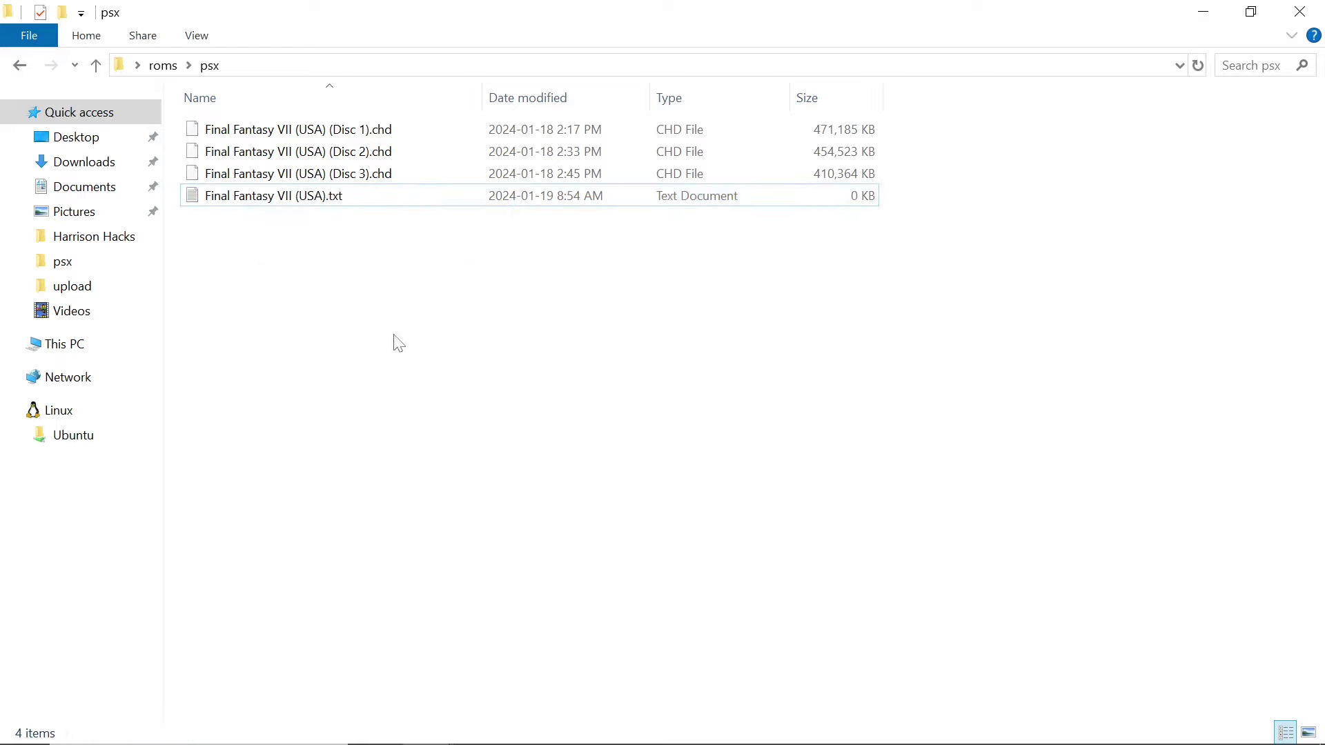
Copy the full name of the Disc 1 file, including its .chd extension.
{"action": "left_click", "coordinate": [320, 136]}
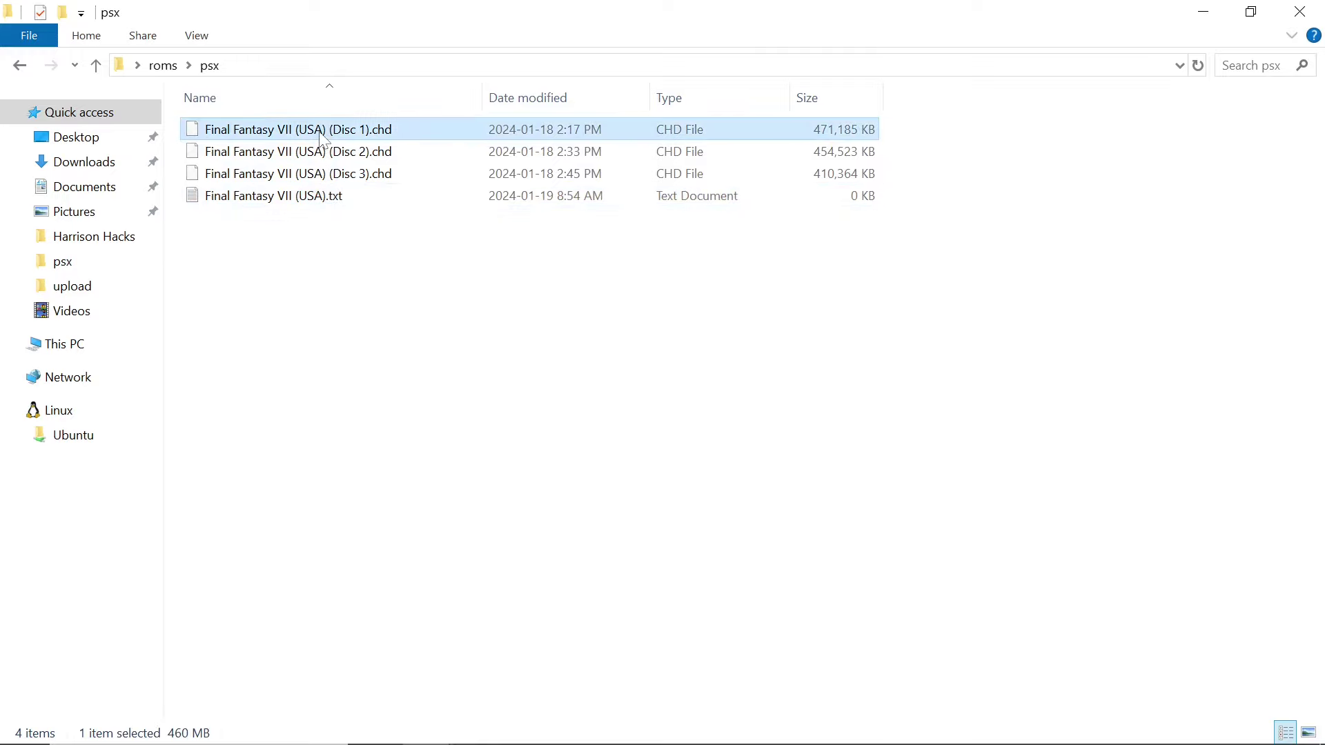
{"action": "left_click", "coordinate": [320, 136]}
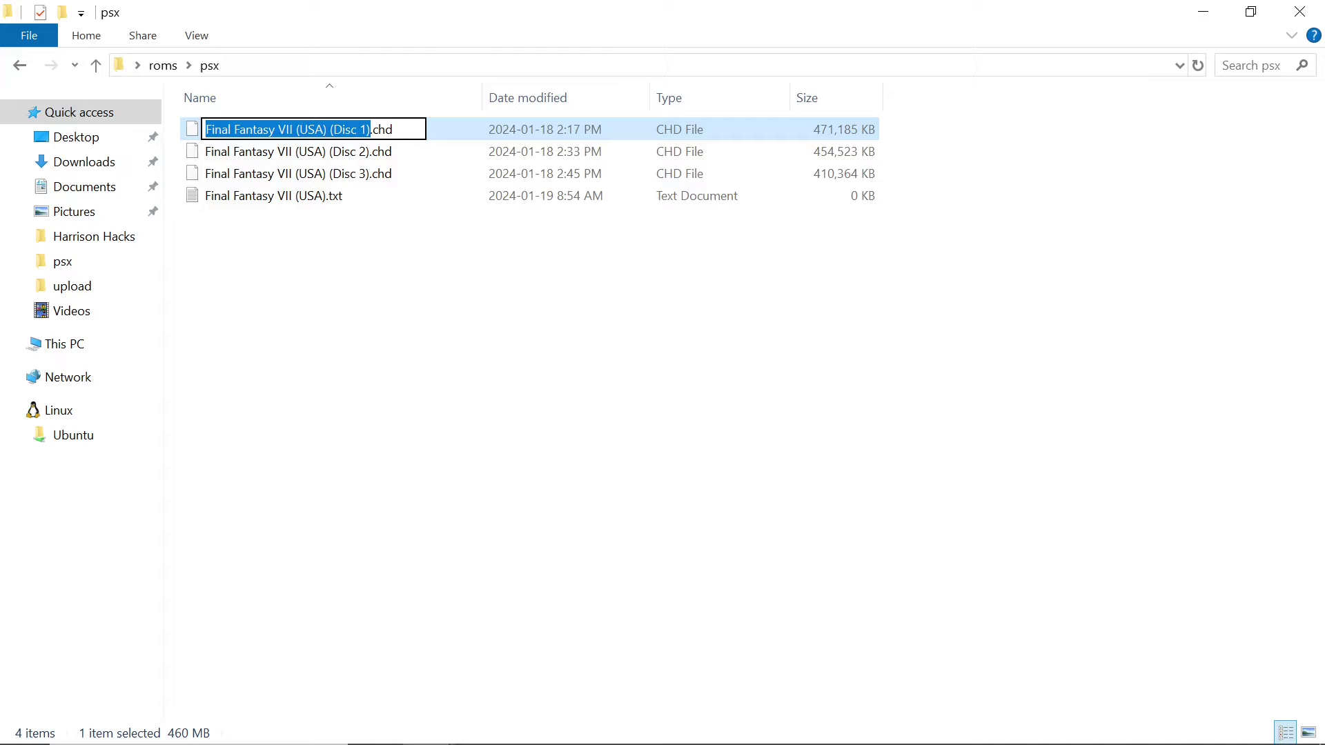
{"action": "left_click", "coordinate": [393, 129]}
{"action": "key", "text": "shift+Left"}
{"action": "key", "text": "shift+Left"}
{"action": "key", "text": "shift+Left"}
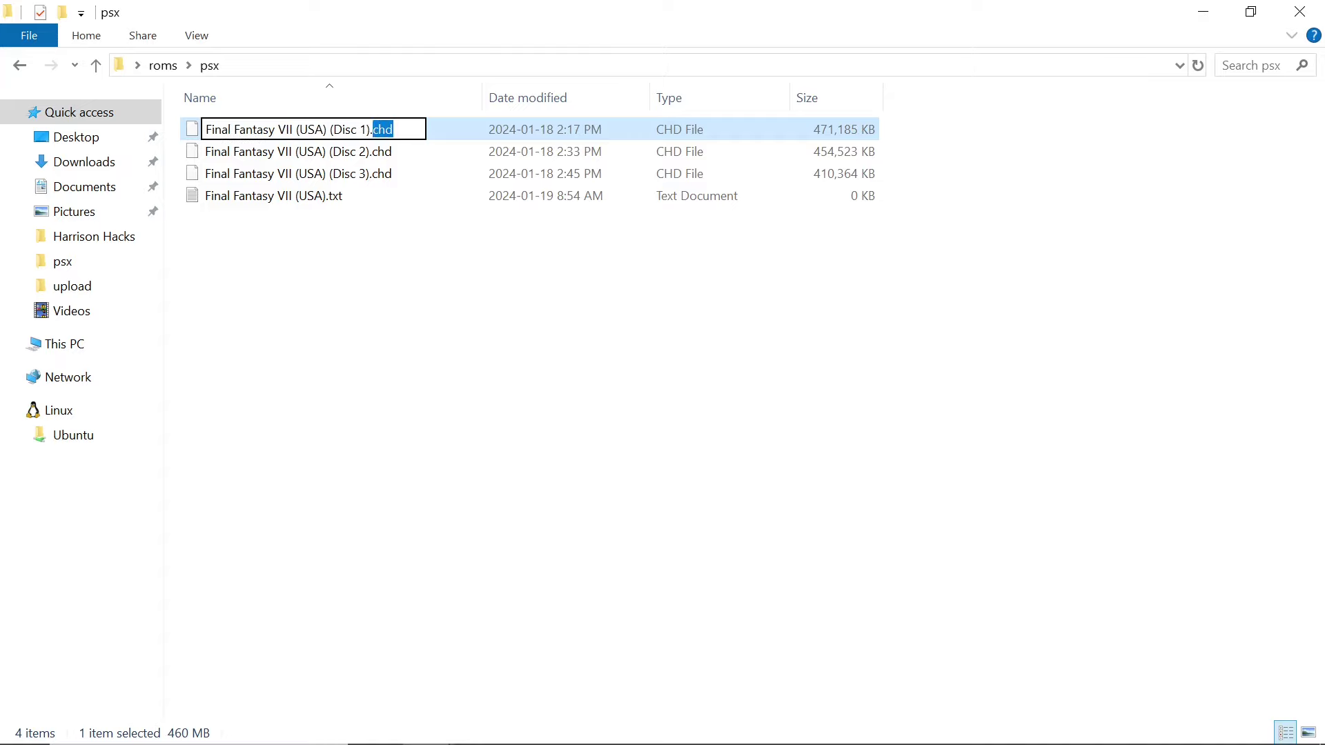
{"action": "key", "text": "shift+Left"}
{"action": "key", "text": "shift+Left"}
{"action": "key", "text": "shift+Left"}
{"action": "key", "text": "shift+Left"}
{"action": "key", "text": "shift+Left"}
{"action": "key", "text": "shift+Left"}
{"action": "key", "text": "shift+Left"}
{"action": "key", "text": "shift+Left"}
{"action": "key", "text": "shift+Left"}
{"action": "key", "text": "shift+Left"}
{"action": "key", "text": "shift+Left"}
{"action": "key", "text": "shift+Left"}
{"action": "key", "text": "shift+Left"}
{"action": "key", "text": "shift+Left"}
{"action": "key", "text": "shift+Left"}
{"action": "key", "text": "shift+Left"}
{"action": "key", "text": "shift+Left"}
{"action": "key", "text": "shift+Left"}
{"action": "key", "text": "shift+Left"}
{"action": "key", "text": "shift+Left"}
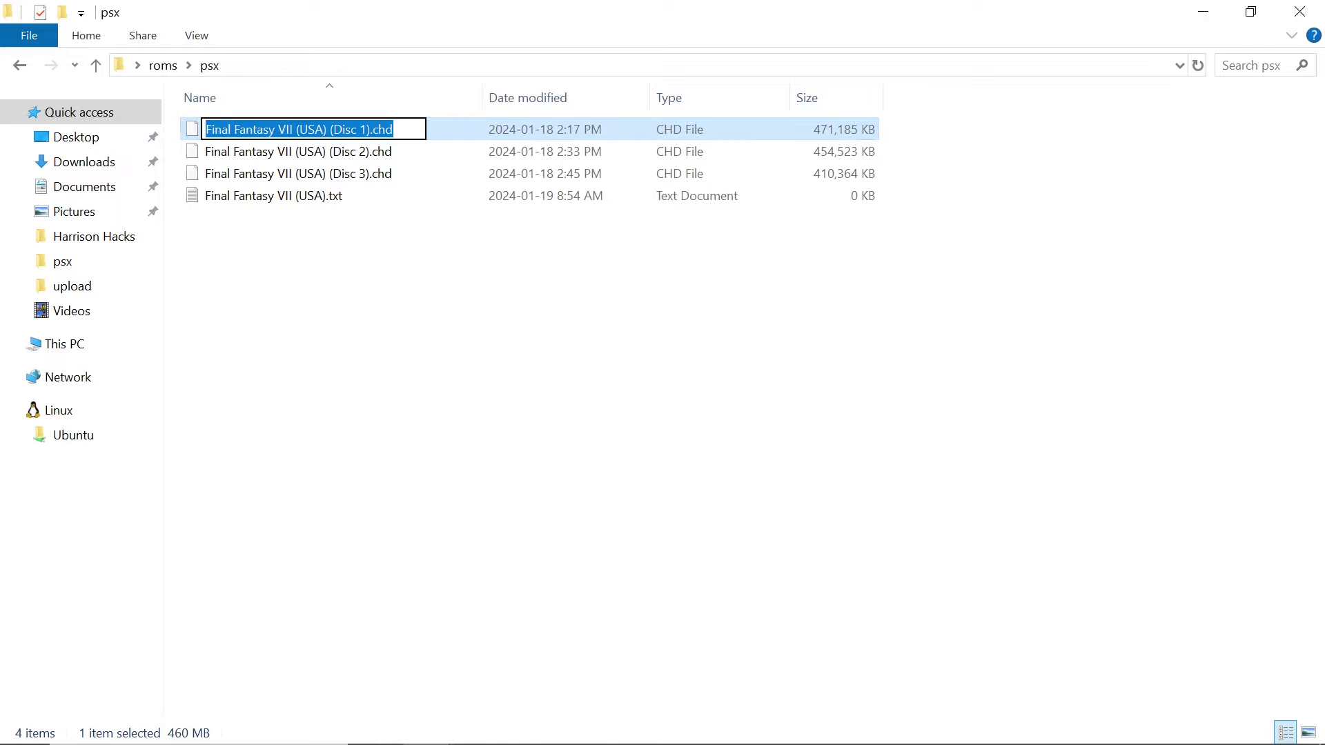
{"action": "right_click", "coordinate": [272, 128]}
{"action": "left_click", "coordinate": [333, 186]}
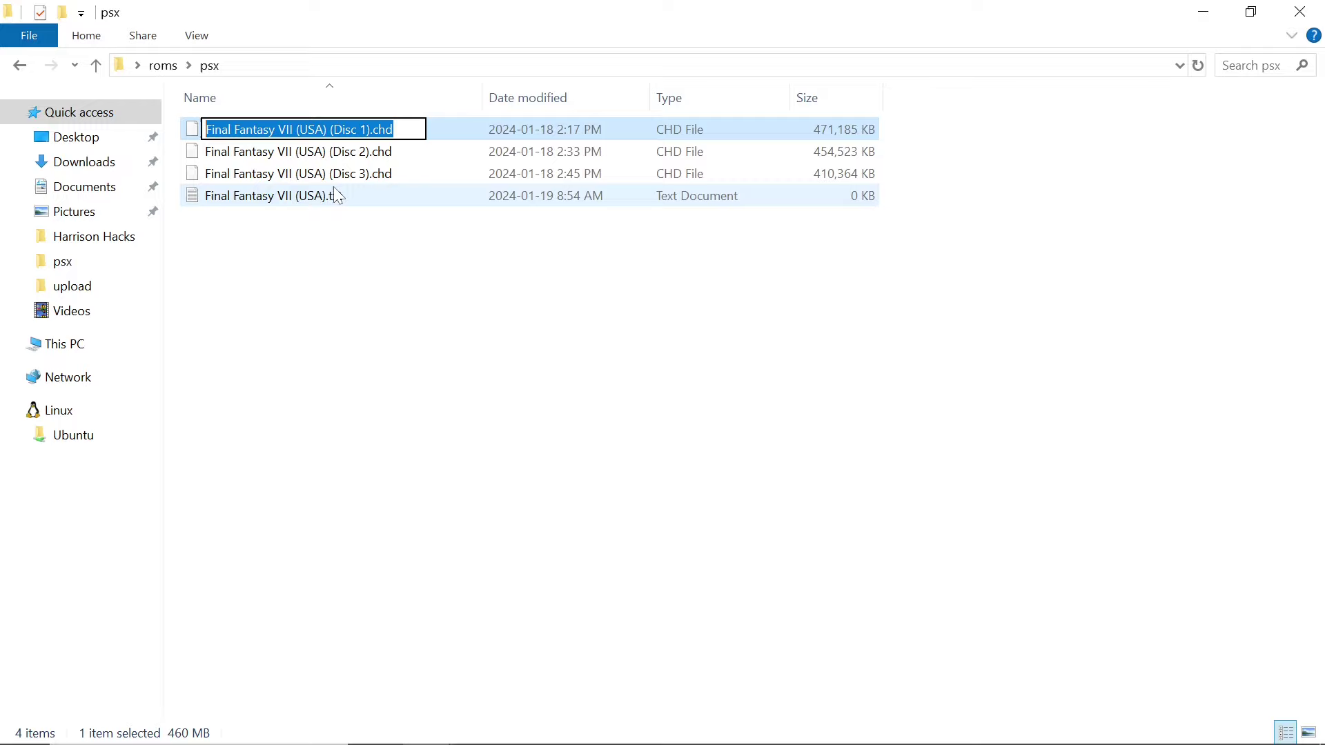
Open Final Fantasy VII (USA).txt in Notepad and paste the copied Disc 1 file name on three separate lines.
{"action": "left_click", "coordinate": [293, 207]}
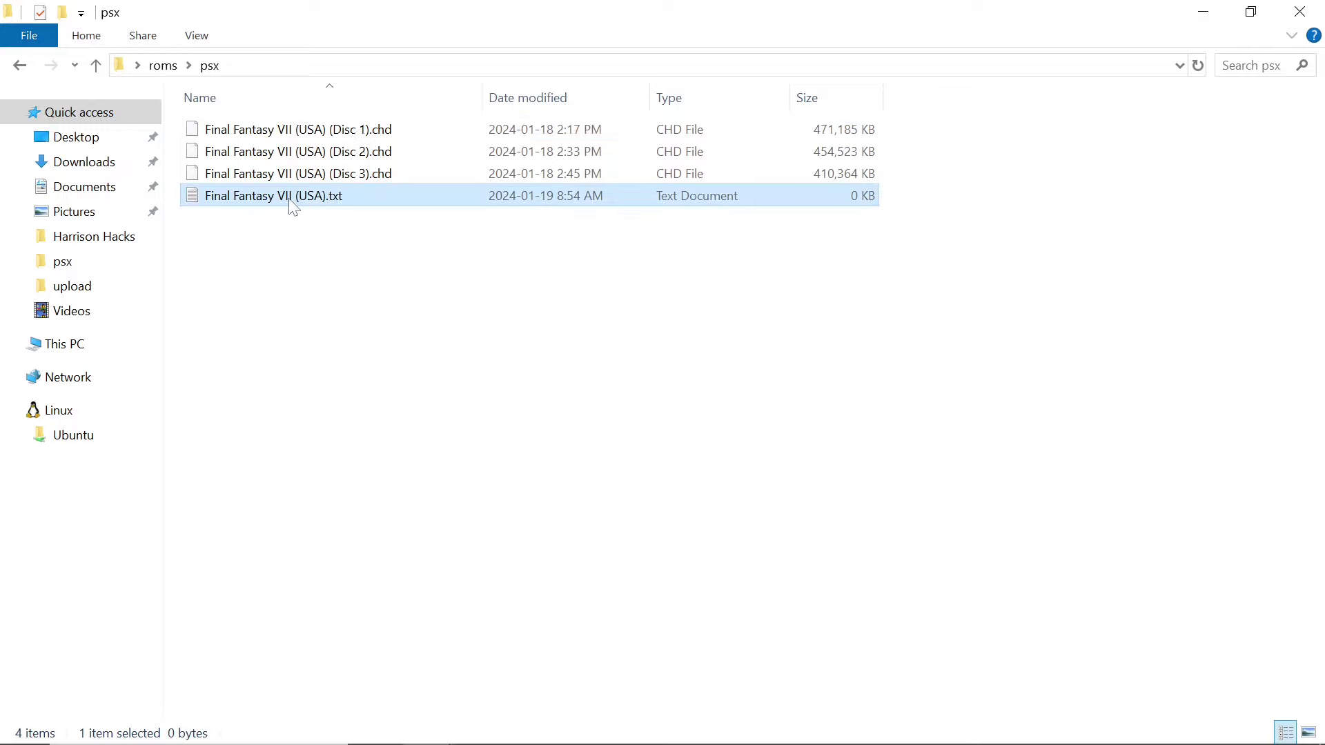
{"action": "double_click", "coordinate": [292, 207]}
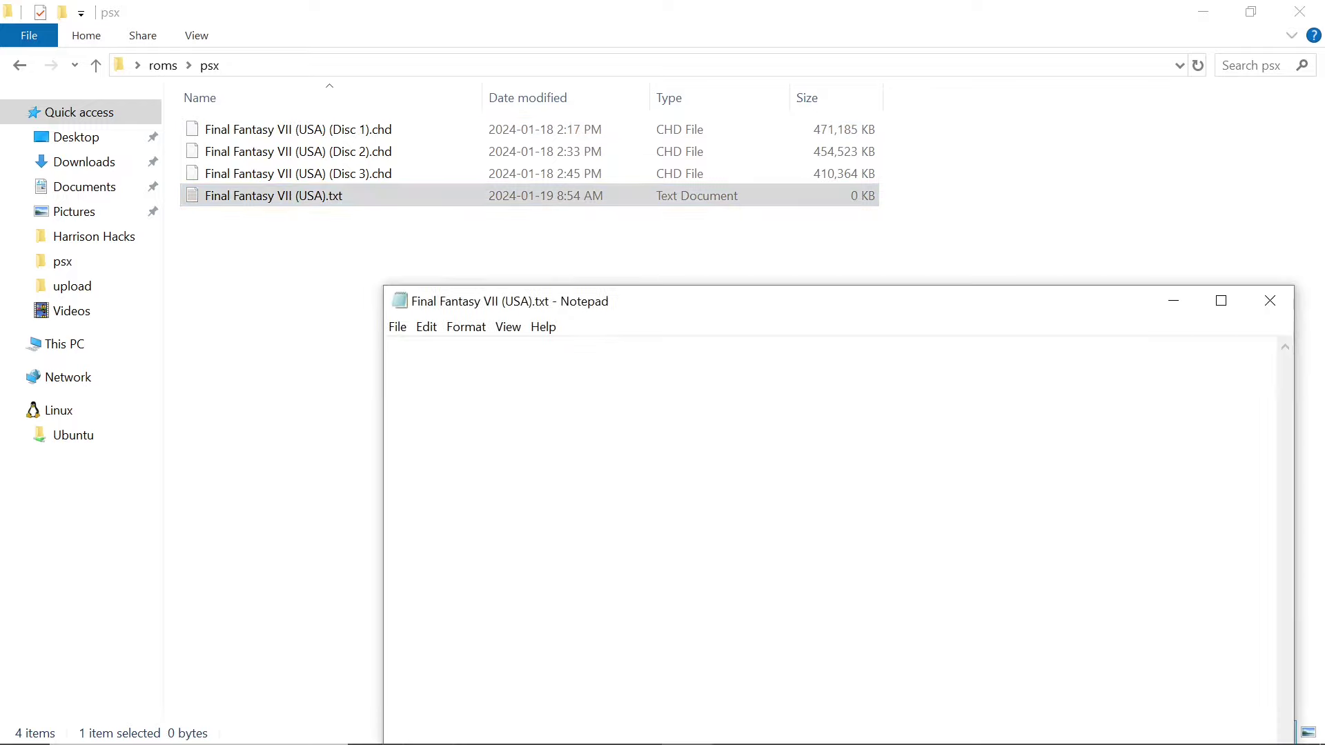
{"action": "right_click", "coordinate": [399, 347]}
{"action": "left_click", "coordinate": [446, 433]}
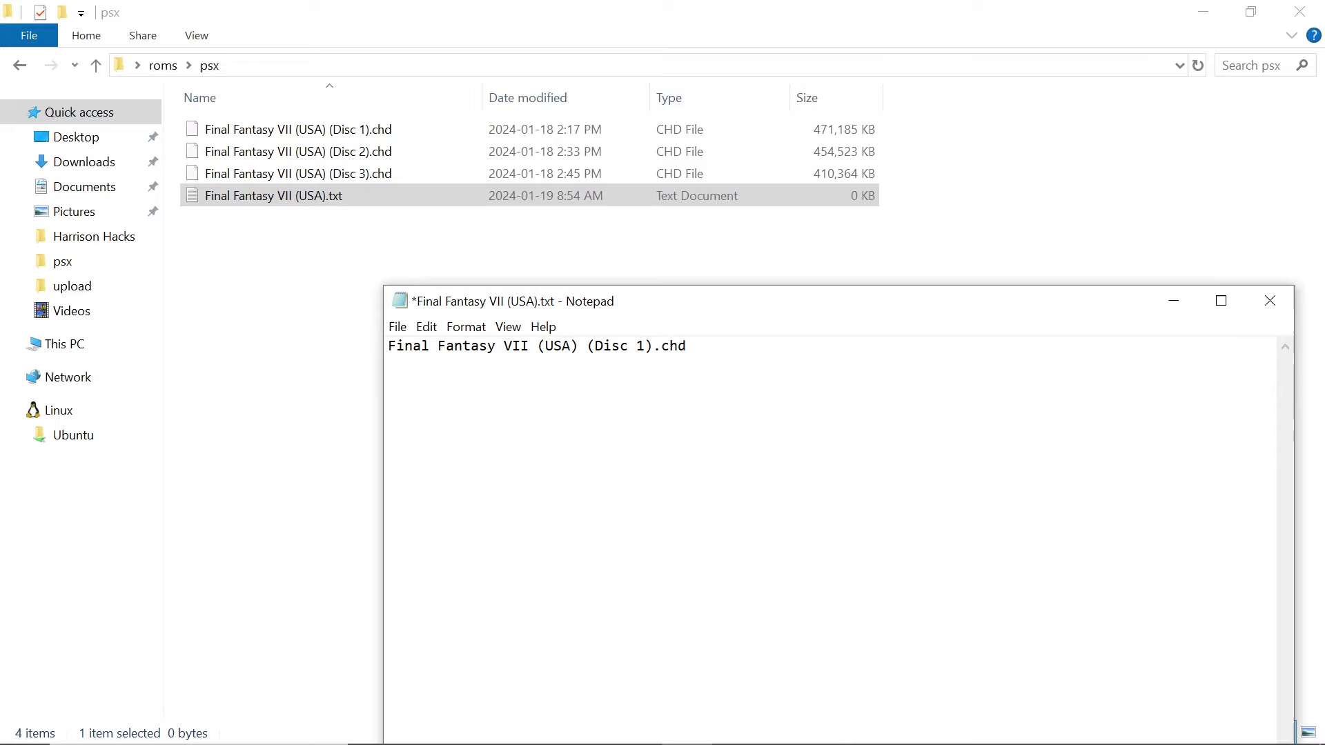
{"action": "right_click", "coordinate": [399, 364]}
{"action": "left_click", "coordinate": [445, 450]}
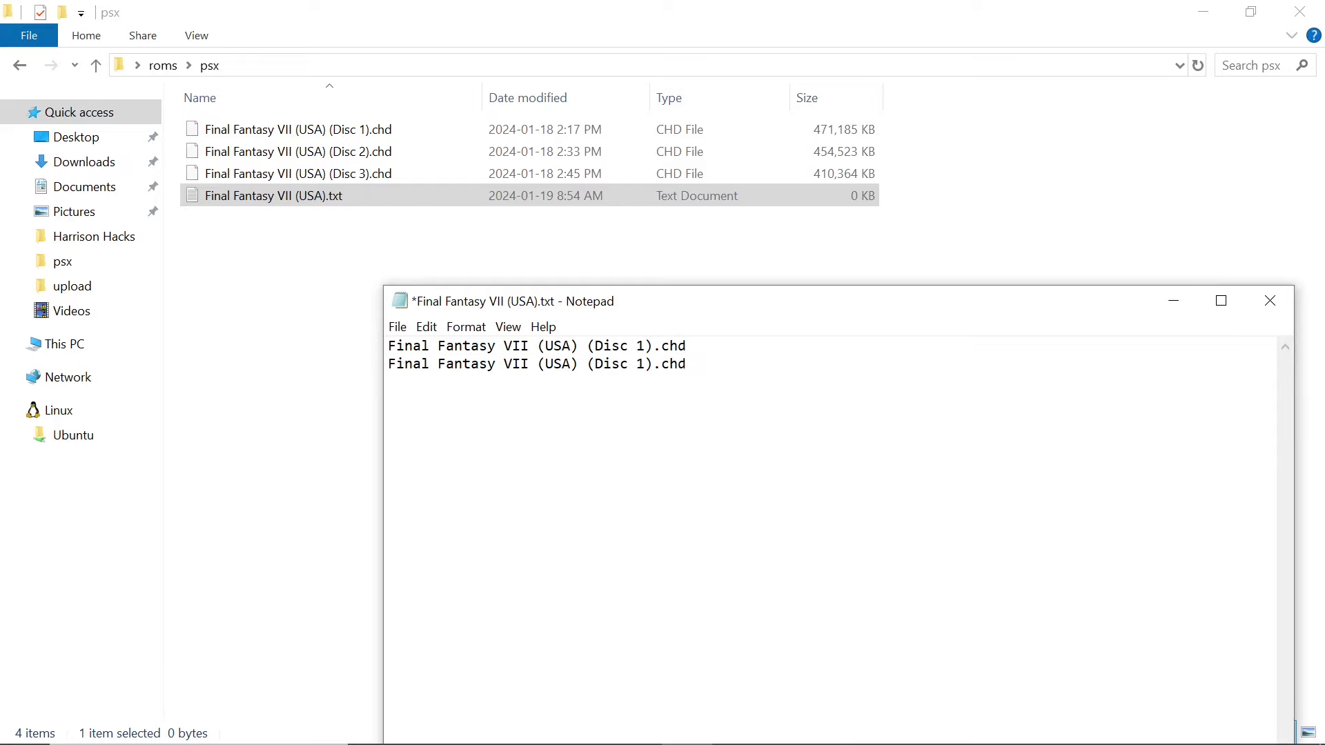
{"action": "right_click", "coordinate": [433, 383]}
{"action": "left_click", "coordinate": [476, 466]}
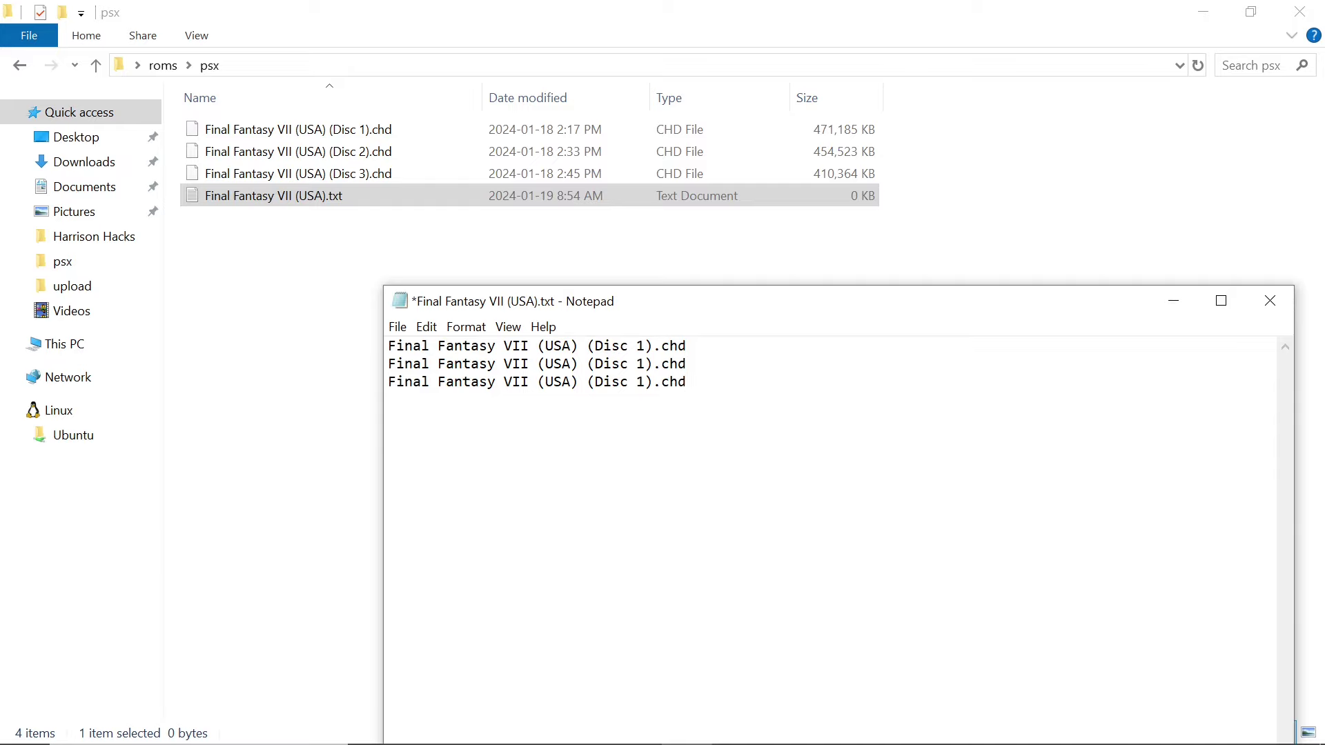
Change the disc numbers on the second and third lines to 2 and 3, then save and close the text file.
{"action": "key", "text": "BackSpace"}
{"action": "type", "text": "2"}
{"action": "left_click", "coordinate": [646, 382]}
{"action": "key", "text": "BackSpace"}
{"action": "type", "text": "3"}
{"action": "left_click", "coordinate": [397, 327]}
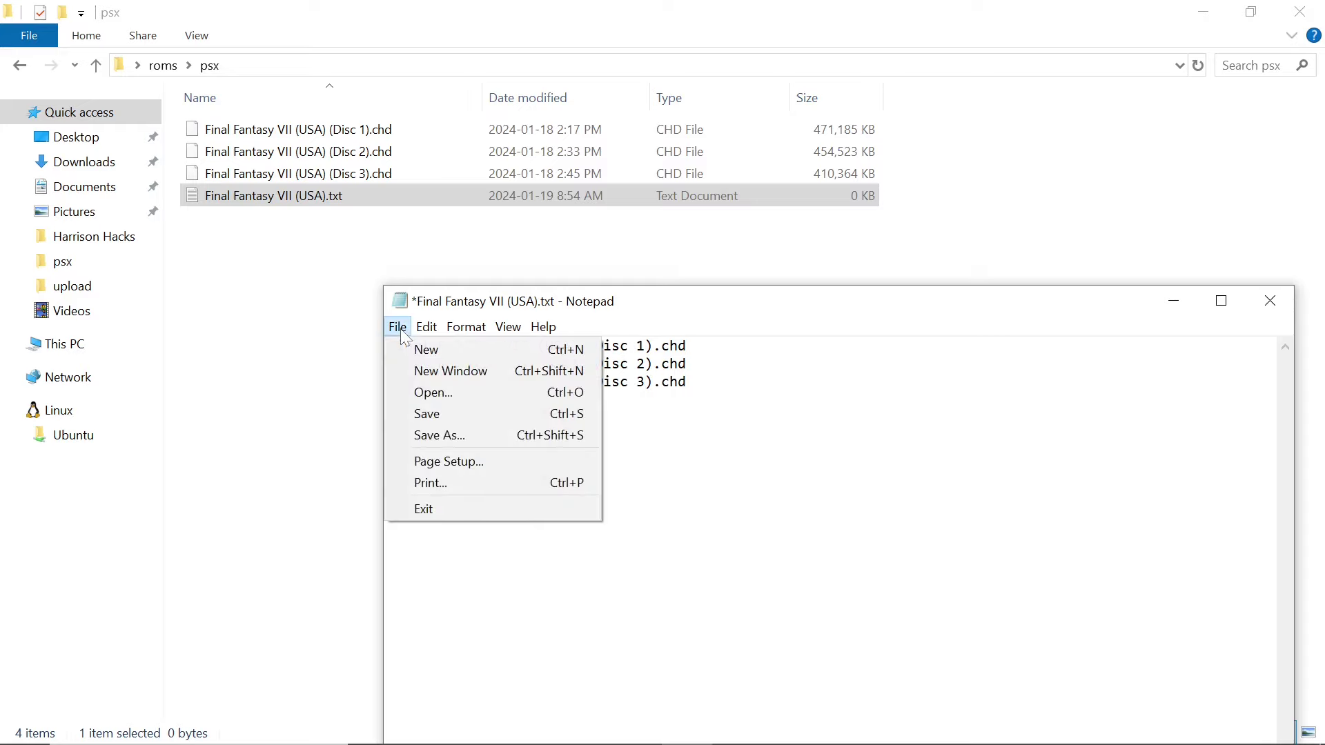
{"action": "left_click", "coordinate": [423, 415]}
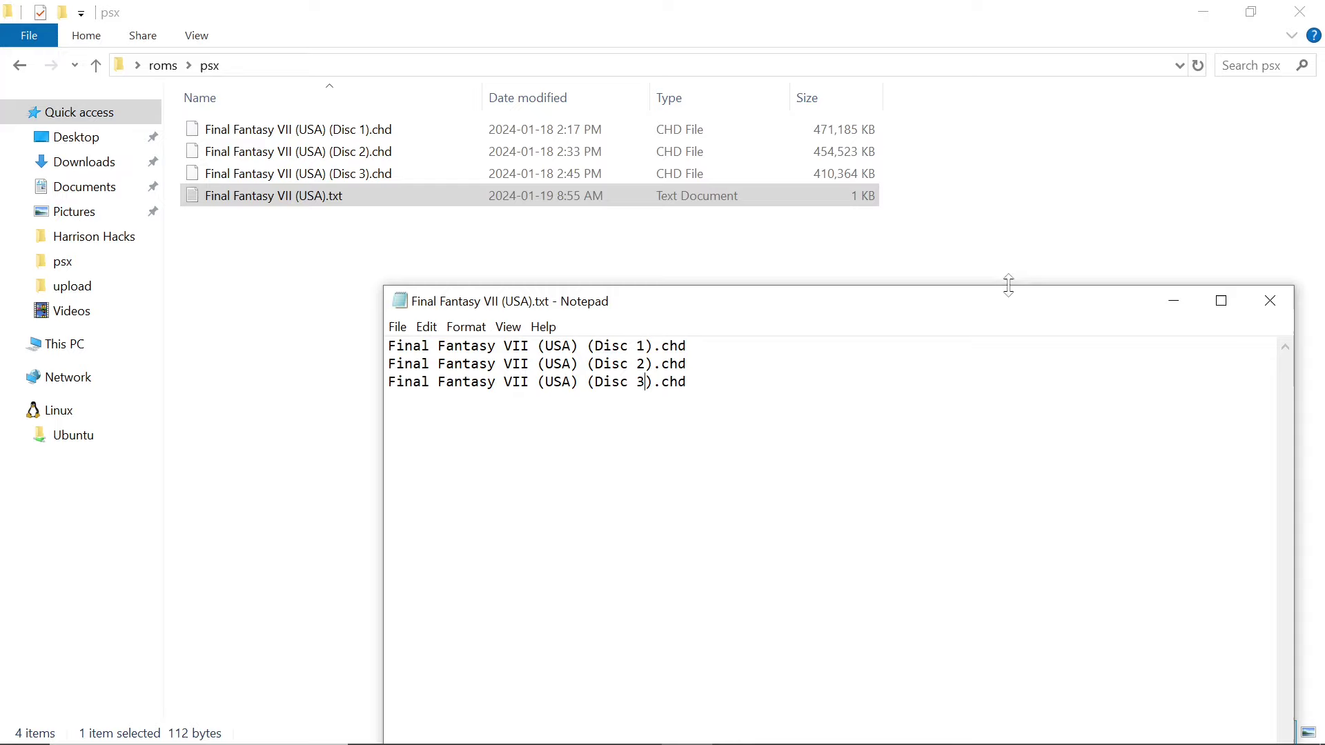
{"action": "left_click", "coordinate": [1262, 301]}
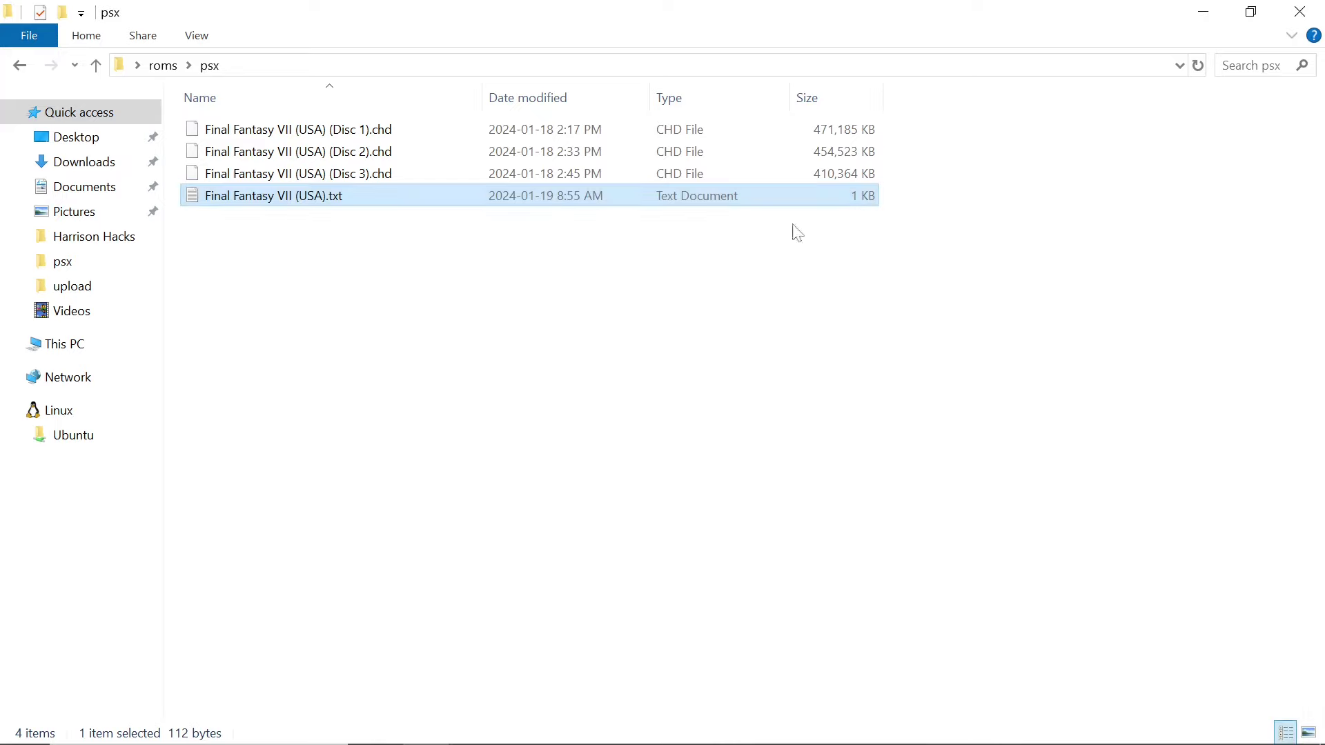
Change the text file's extension to m3u so it is named Final Fantasy VII (USA).m3u.
{"action": "left_click", "coordinate": [274, 197]}
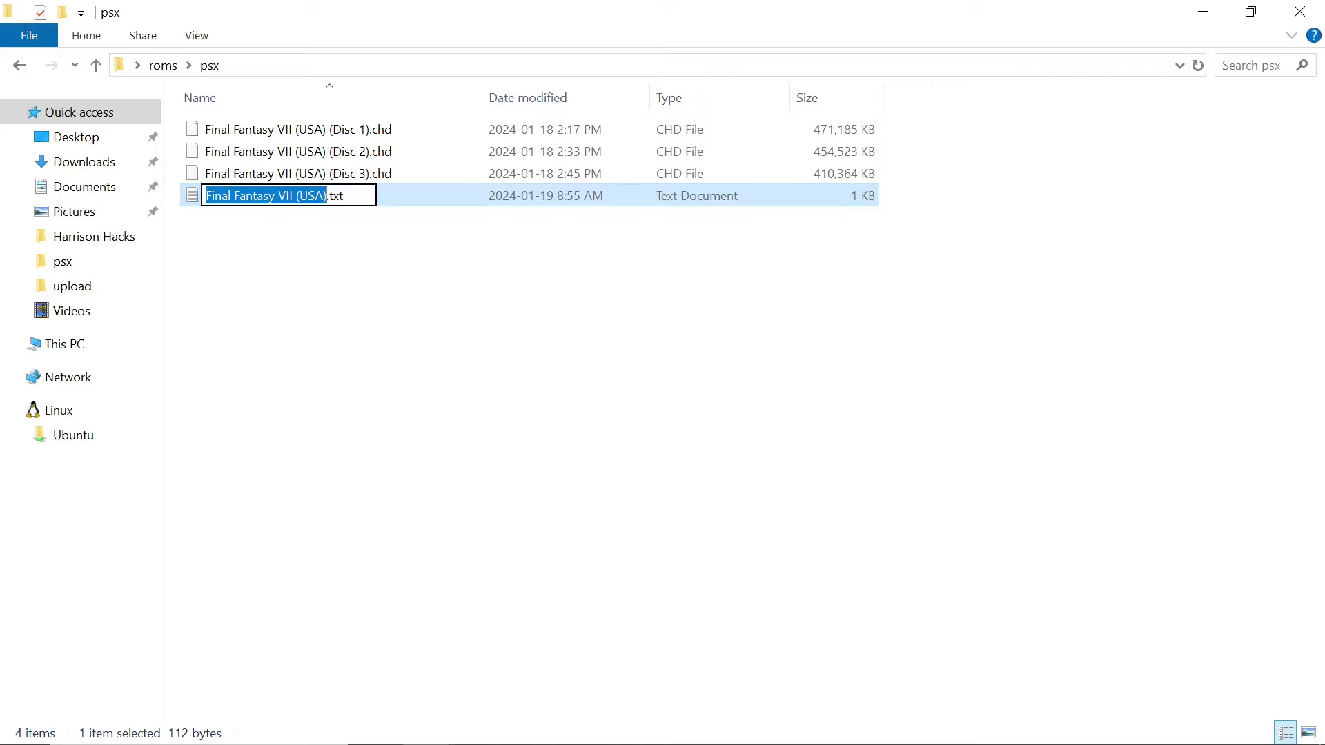
{"action": "left_click", "coordinate": [344, 196]}
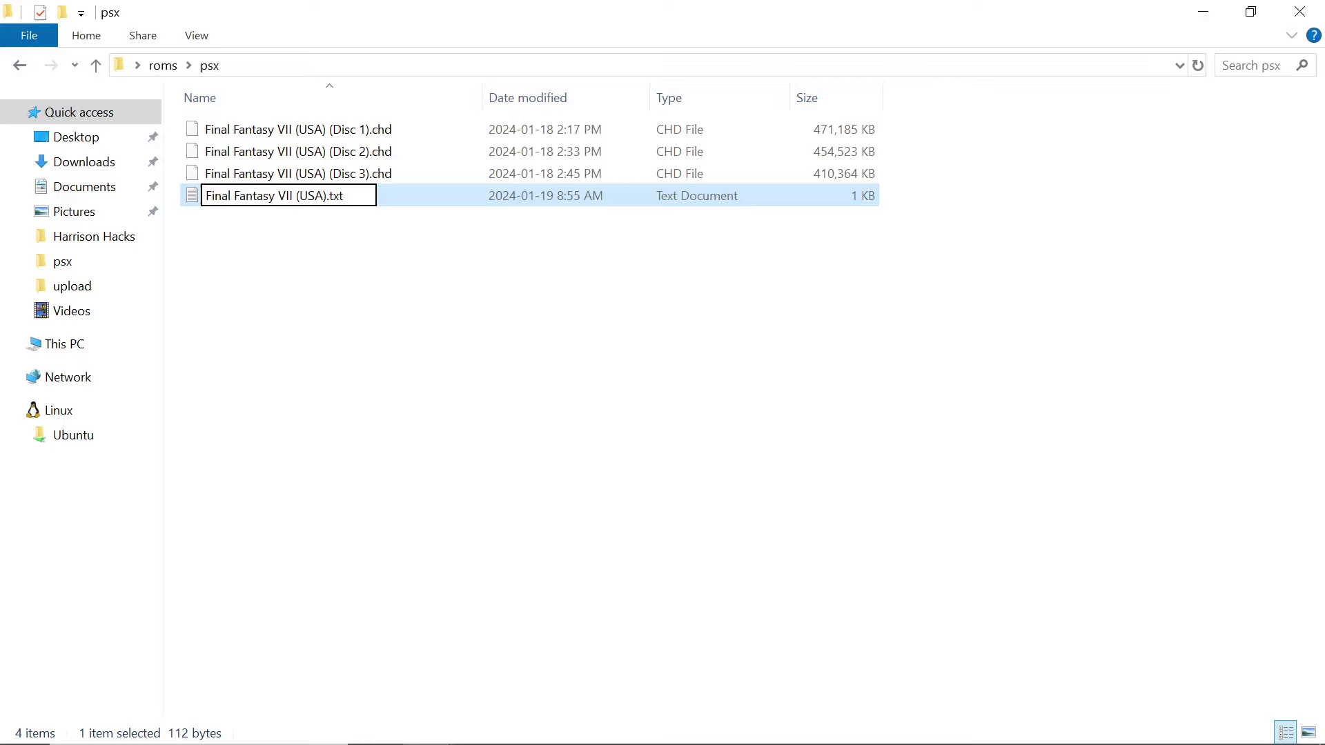
{"action": "key", "text": "BackSpace"}
{"action": "key", "text": "BackSpace"}
{"action": "key", "text": "BackSpace"}
{"action": "type", "text": "m3u"}
{"action": "key", "text": "Return"}
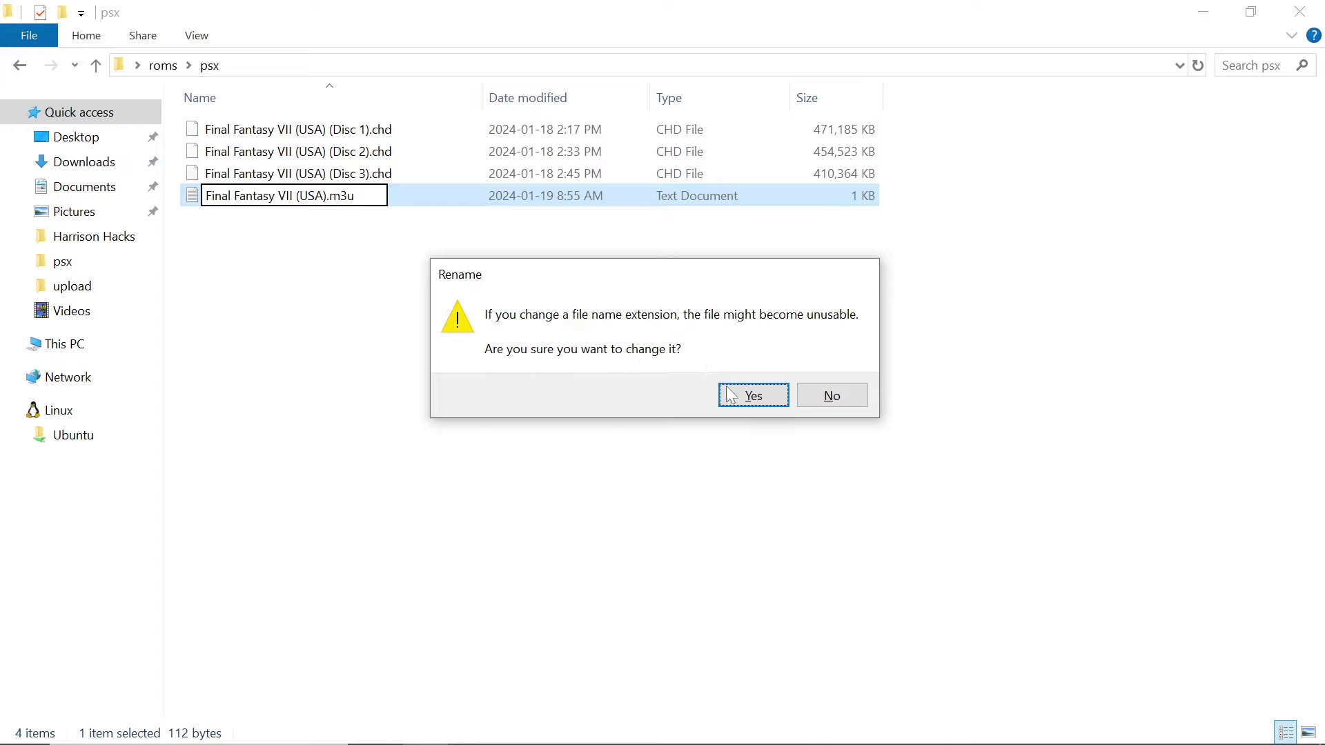
{"action": "left_click", "coordinate": [754, 396]}
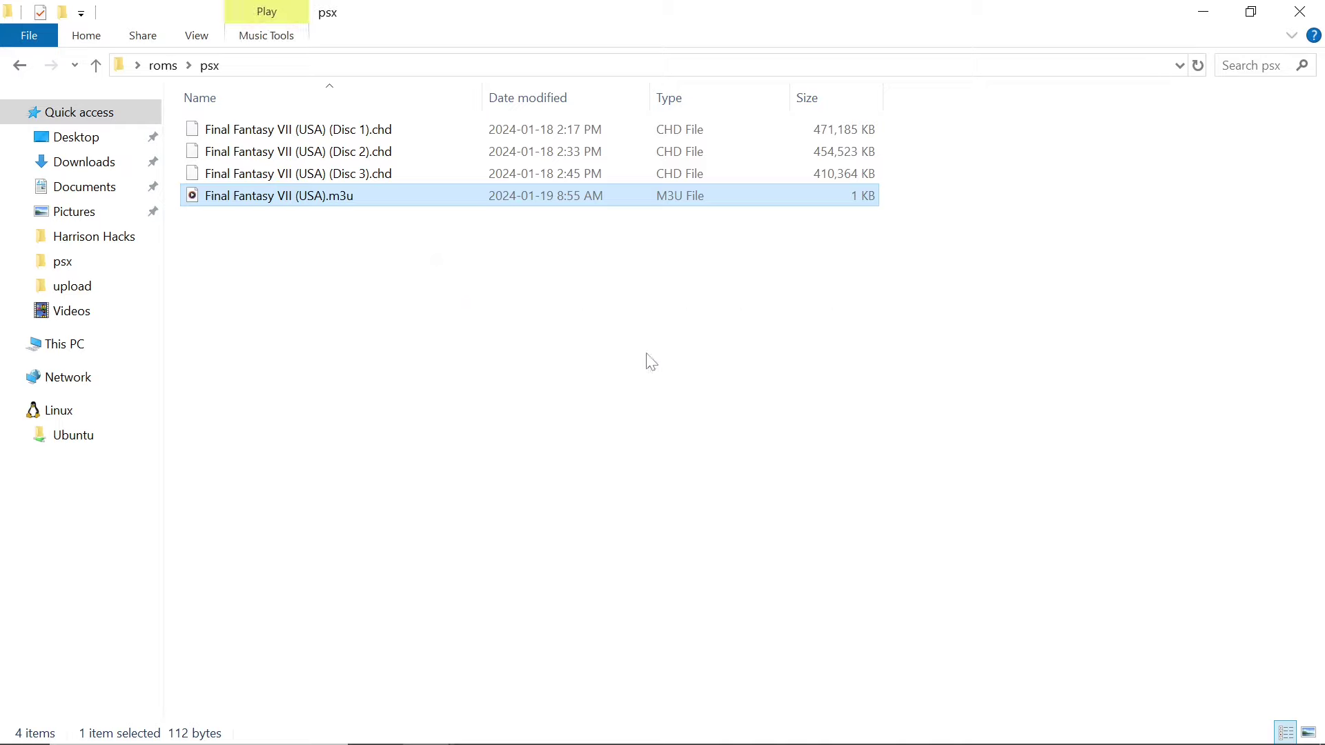
Cut the three Final Fantasy VII .chd disc files and the .m3u file from the psx folder and close the folder window.
{"action": "left_click_drag", "start_coordinate": [406, 271], "coordinate": [260, 127]}
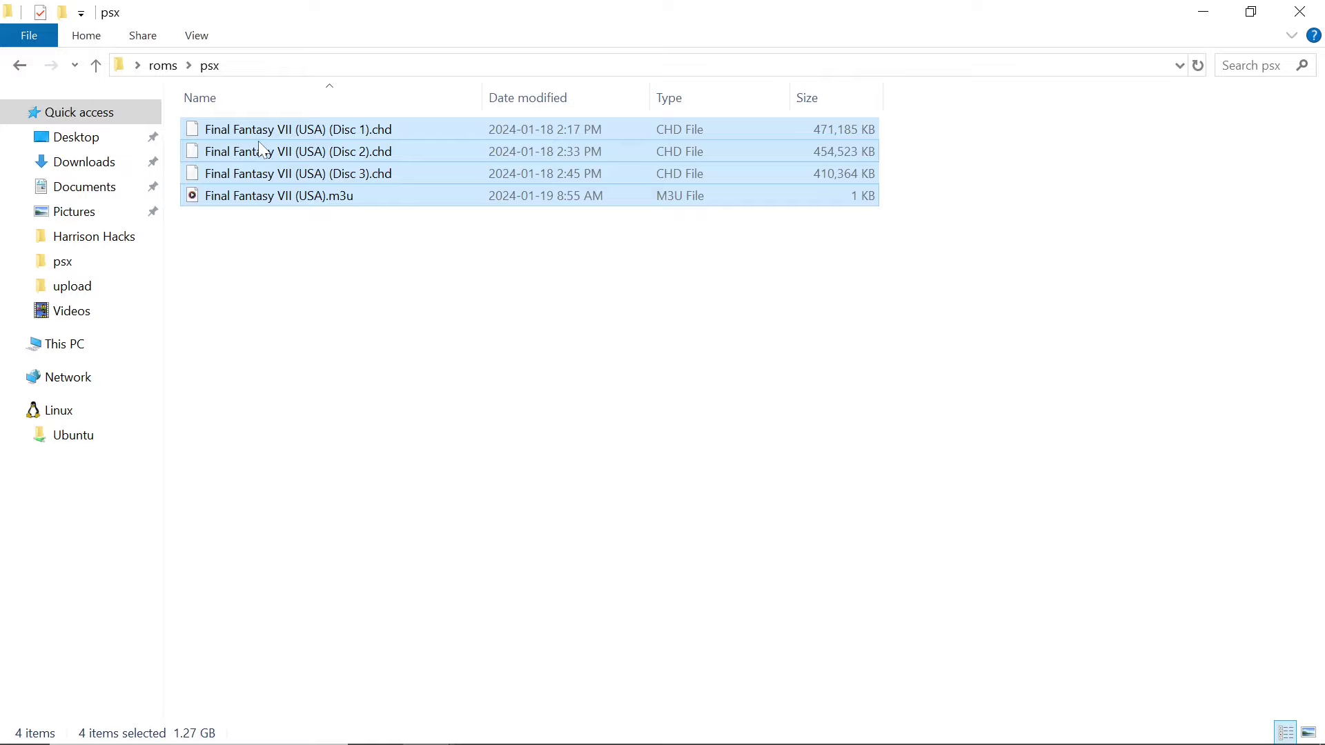
{"action": "right_click", "coordinate": [258, 143]}
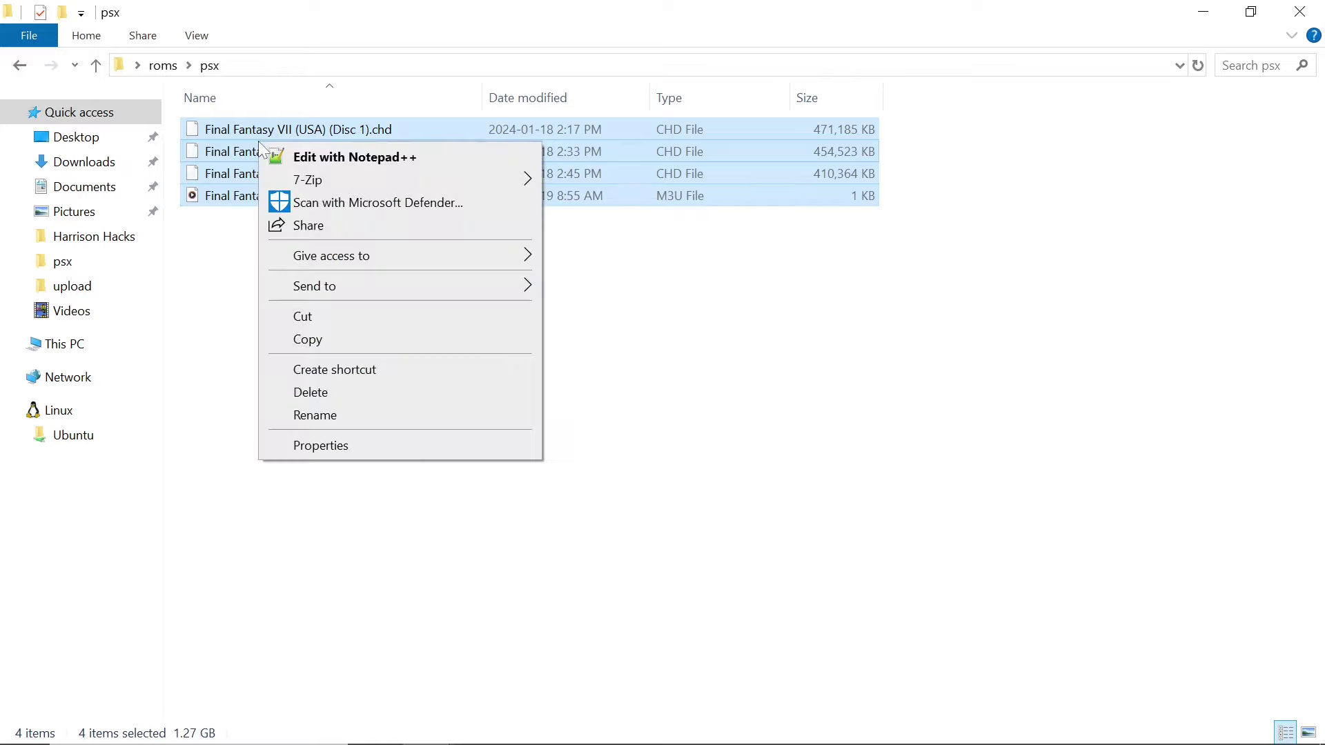
{"action": "left_click", "coordinate": [329, 324]}
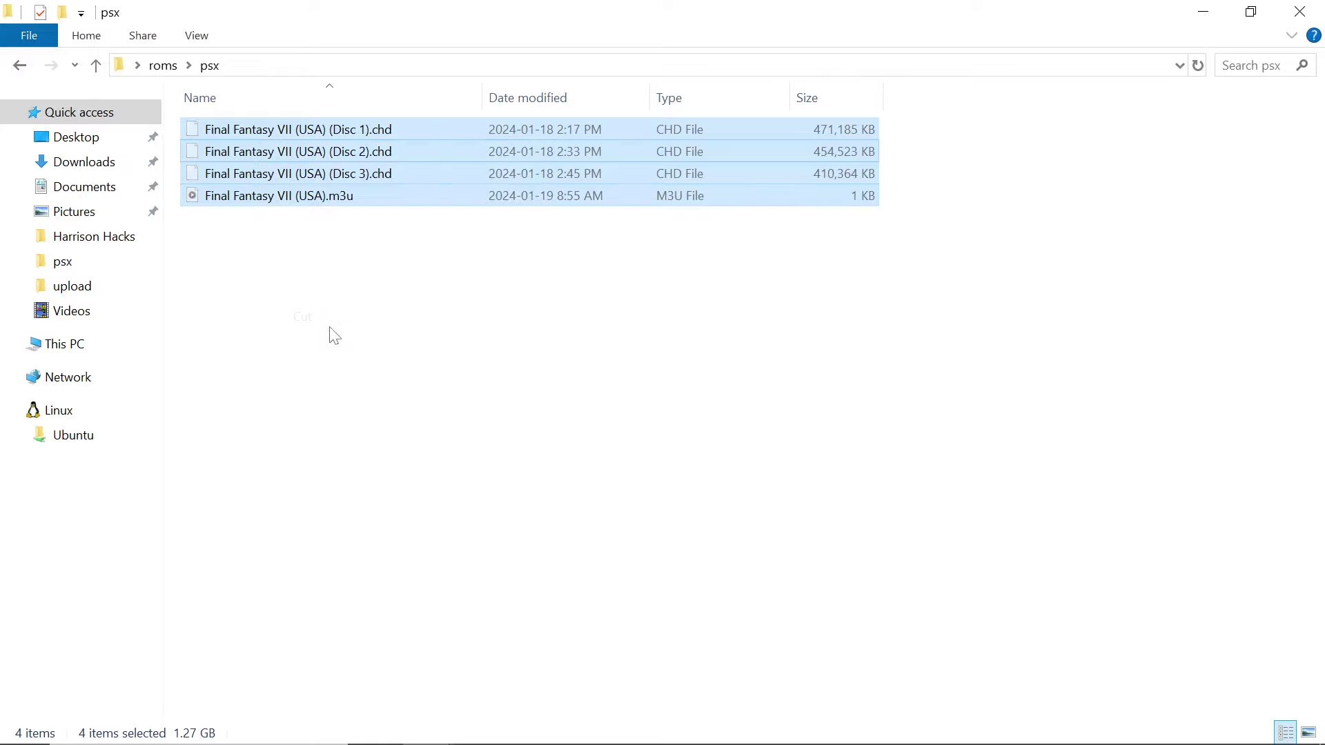
{"action": "left_click", "coordinate": [1300, 12]}
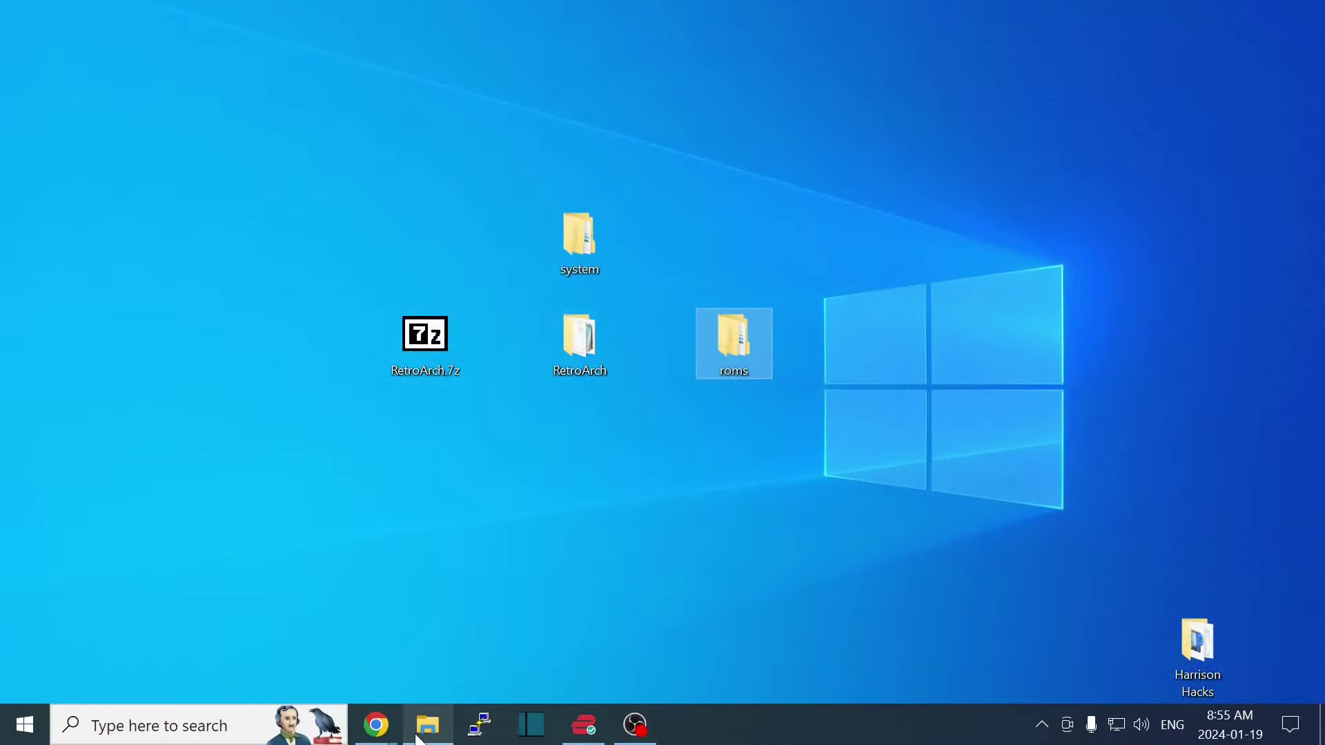
Create a folder named psx inside the roms folder of the RetroArch folder on the desktop.
{"action": "left_click", "coordinate": [556, 350]}
{"action": "double_click", "coordinate": [569, 346]}
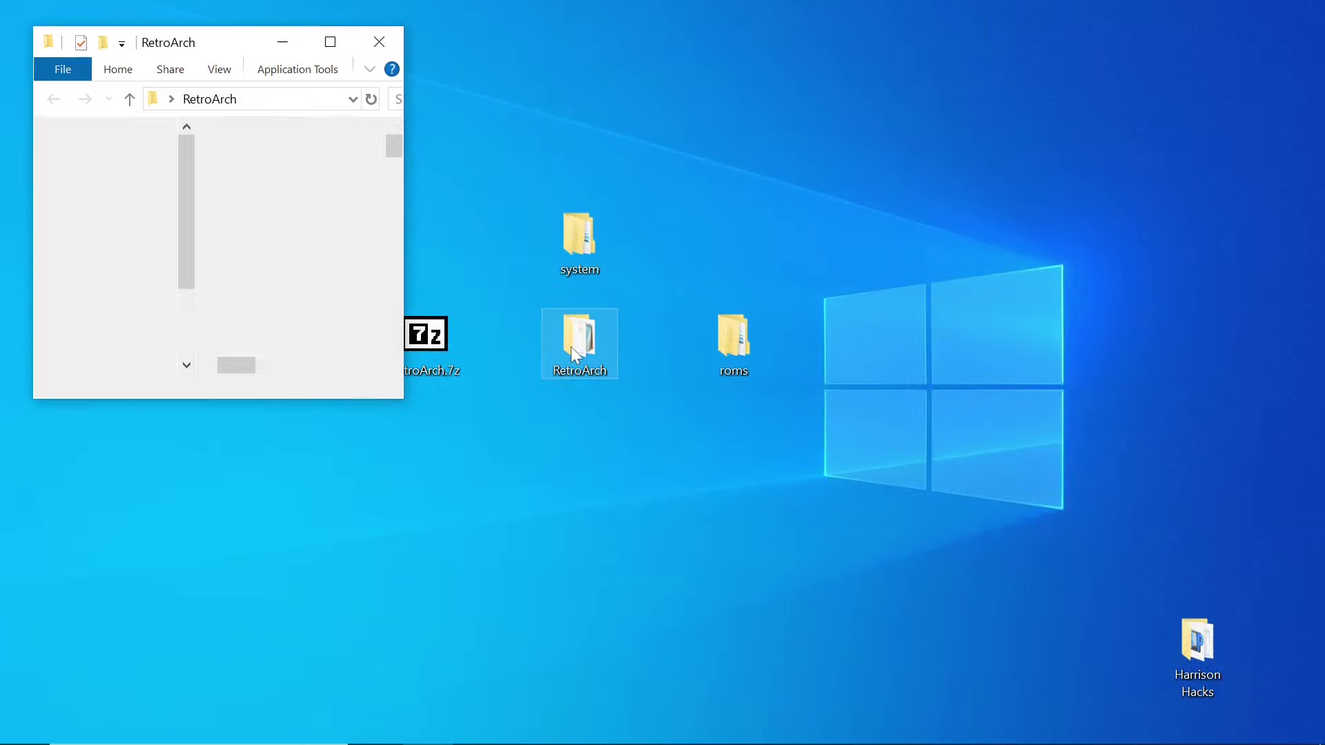
{"action": "left_click", "coordinate": [329, 42]}
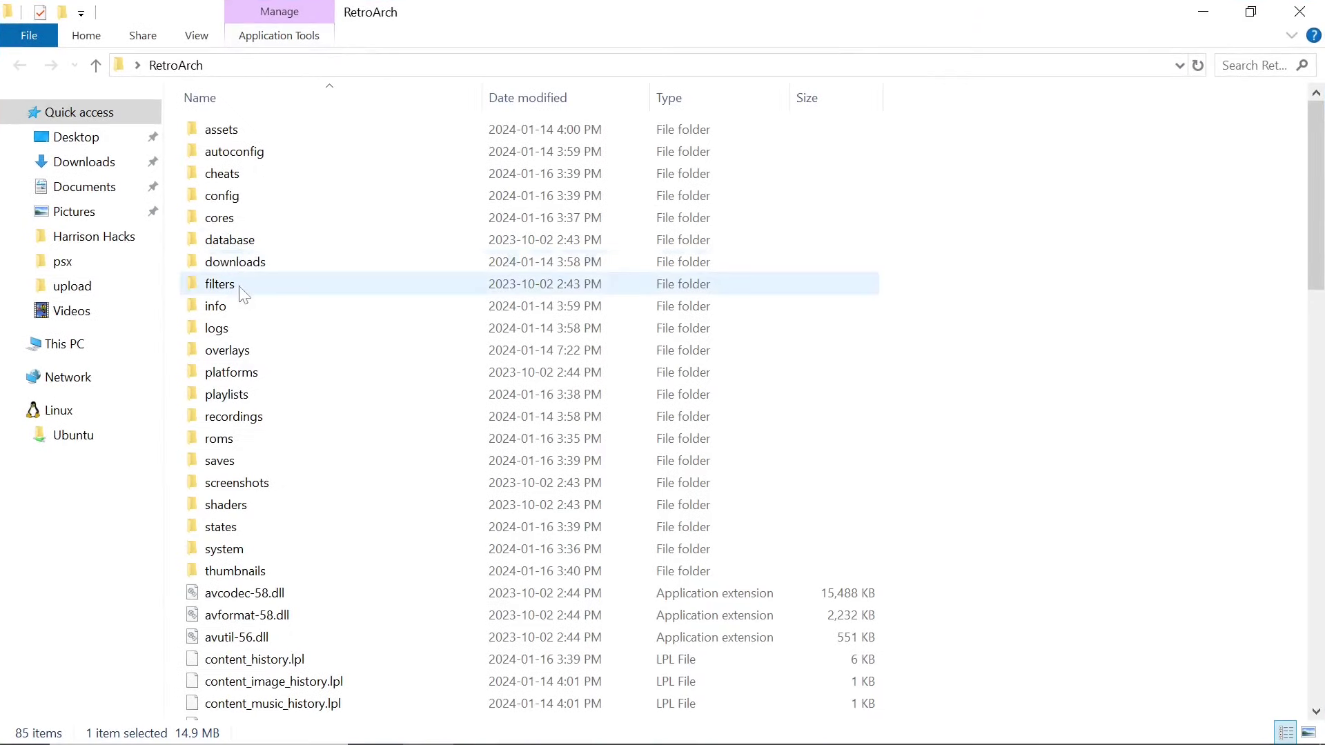
{"action": "double_click", "coordinate": [233, 438]}
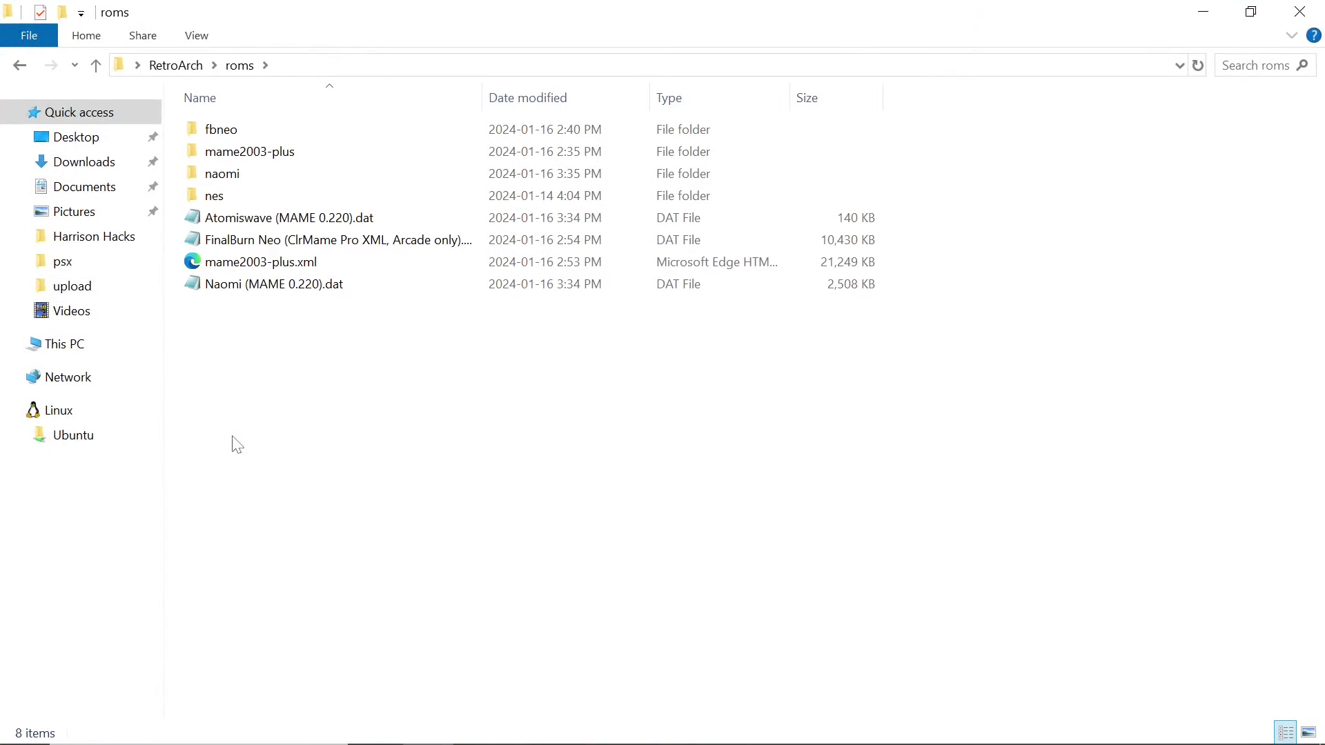
{"action": "right_click", "coordinate": [229, 373]}
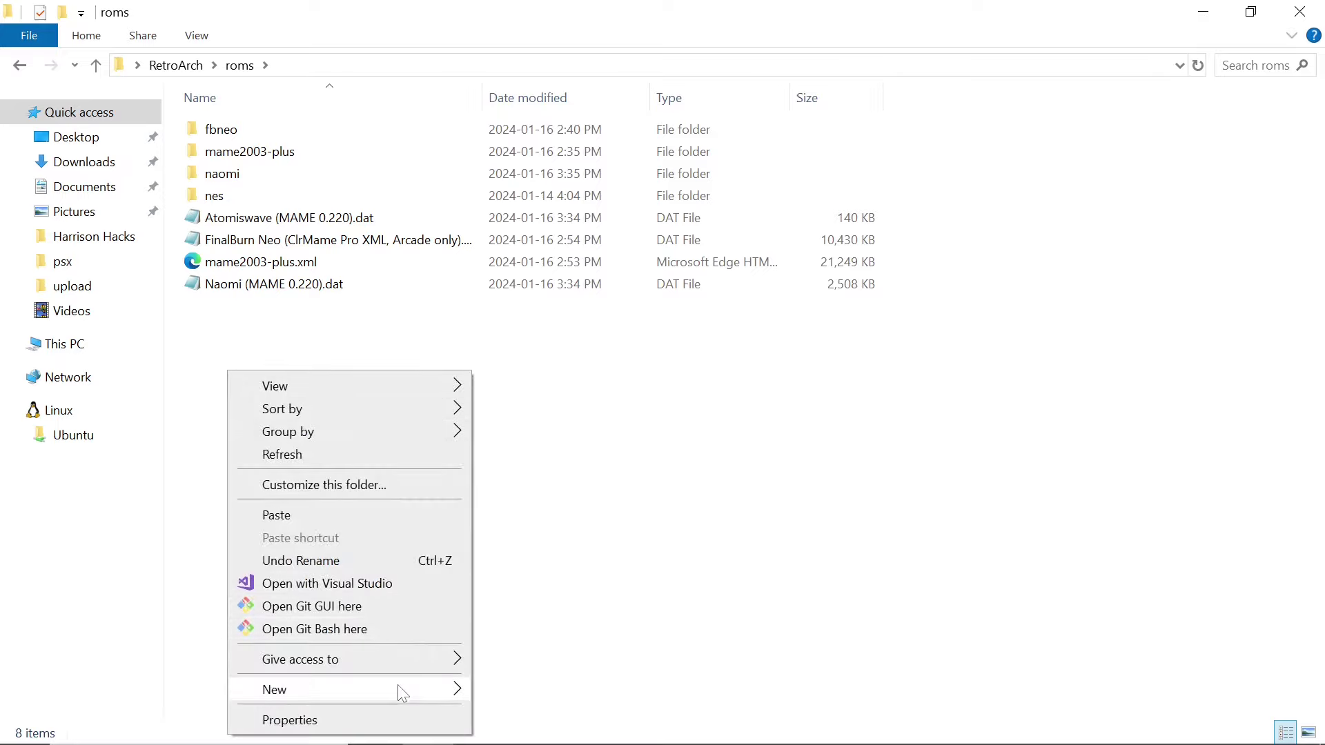
{"action": "mouse_move", "coordinate": [399, 687]}
{"action": "left_click", "coordinate": [565, 567]}
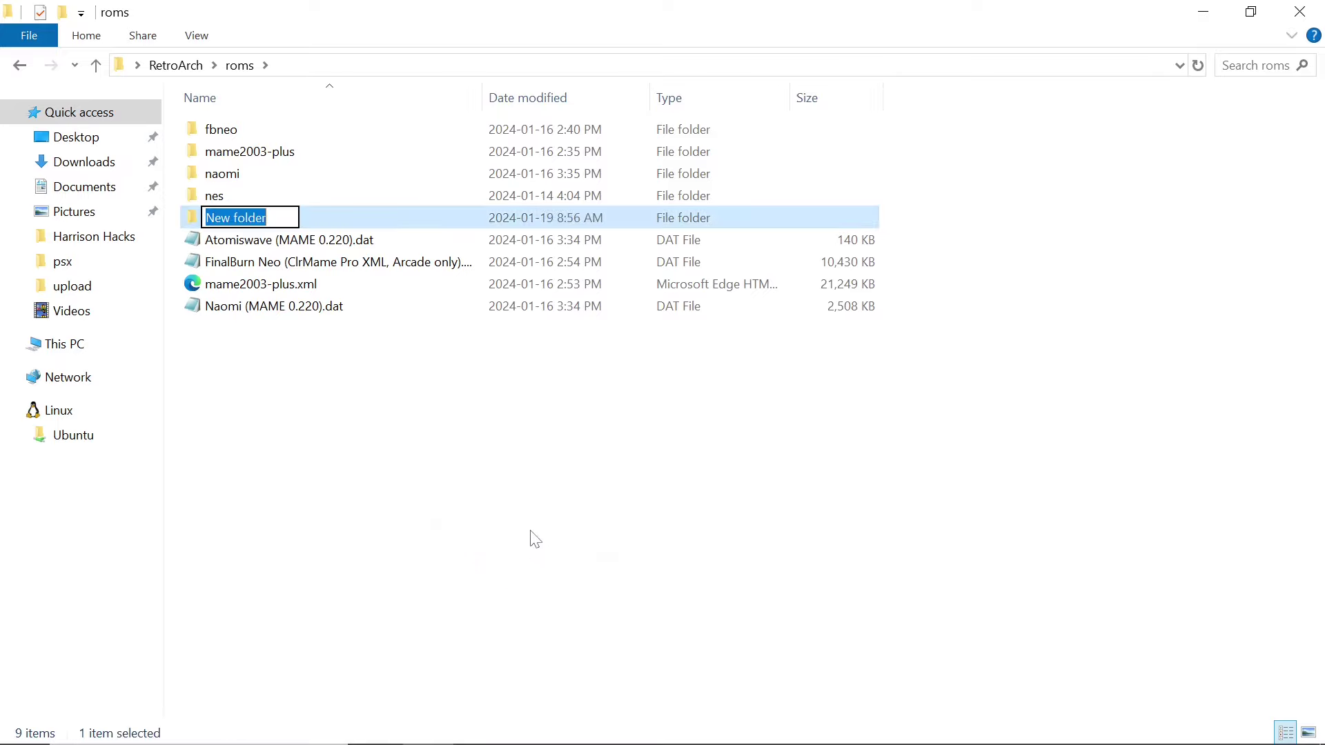
{"action": "type", "text": "p"}
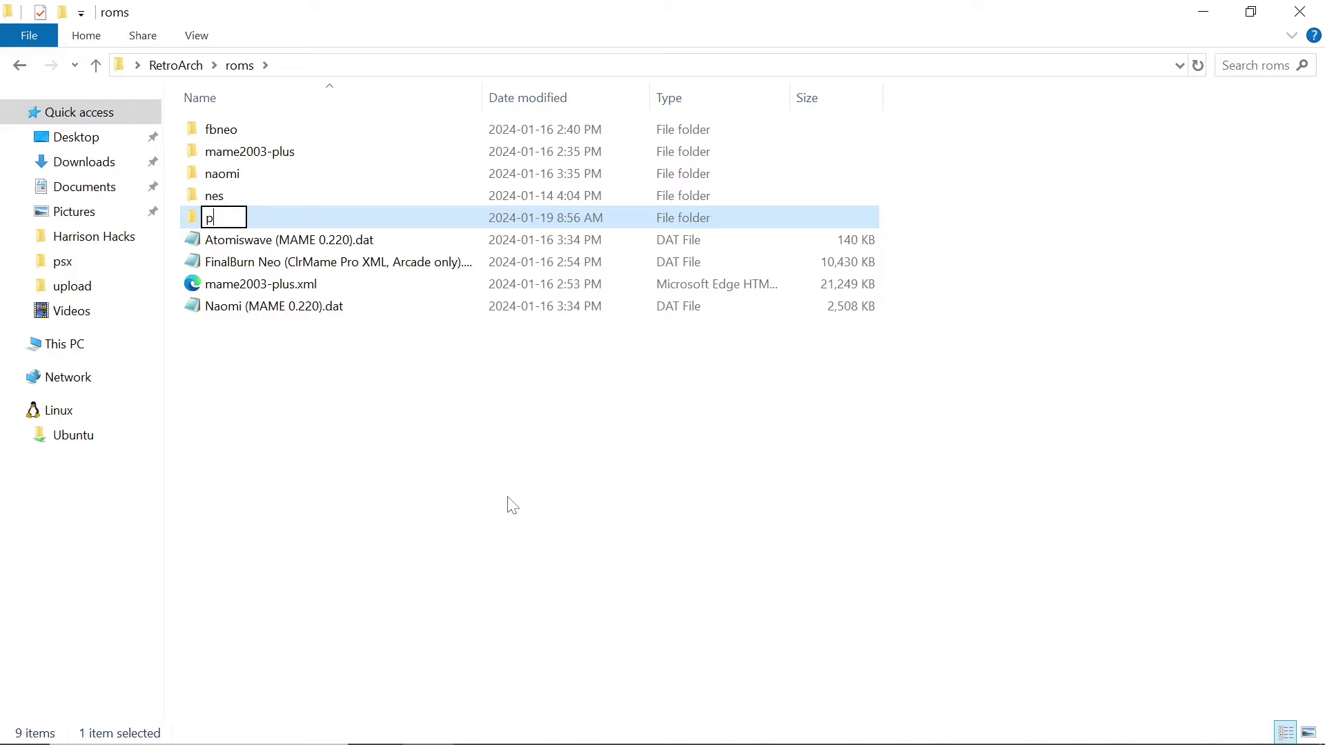
{"action": "type", "text": "sx"}
{"action": "key", "text": "Return"}
Paste the cut Final Fantasy VII files into the new RetroArch\roms\psx folder.
{"action": "double_click", "coordinate": [221, 222]}
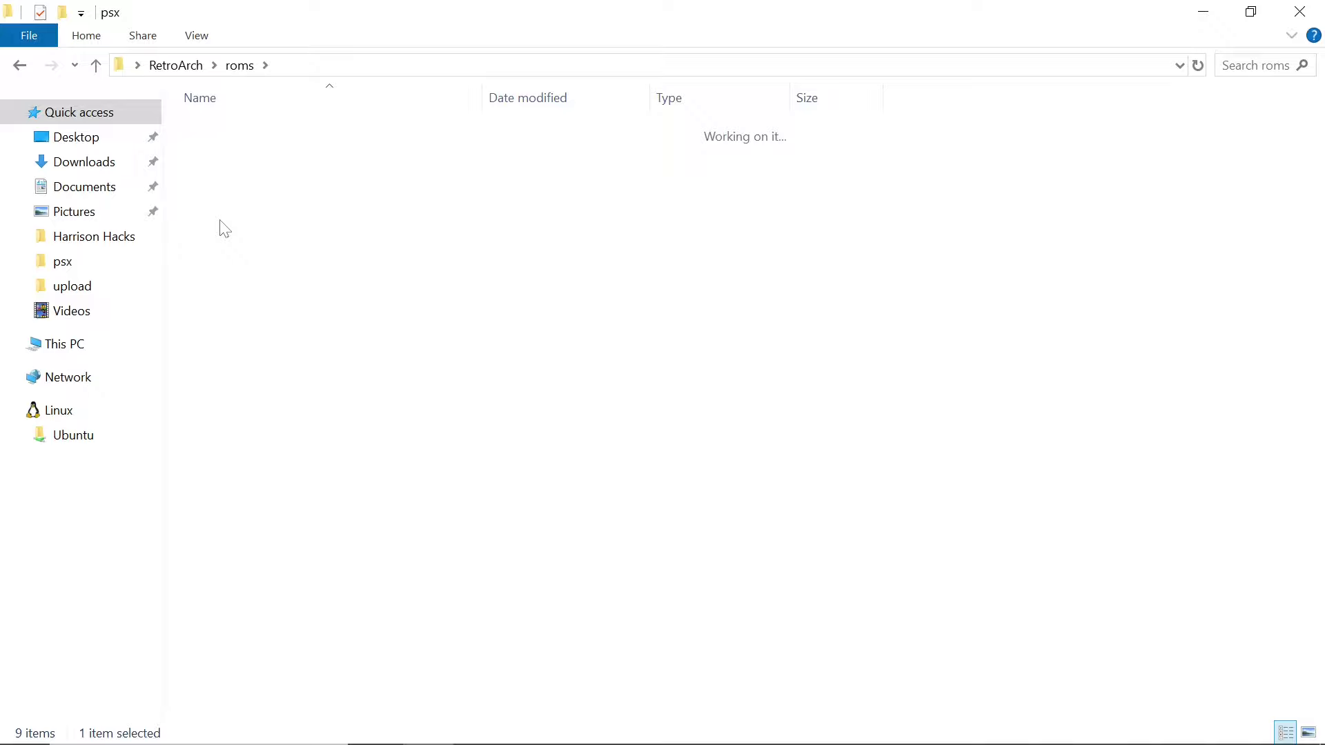
{"action": "right_click", "coordinate": [283, 190]}
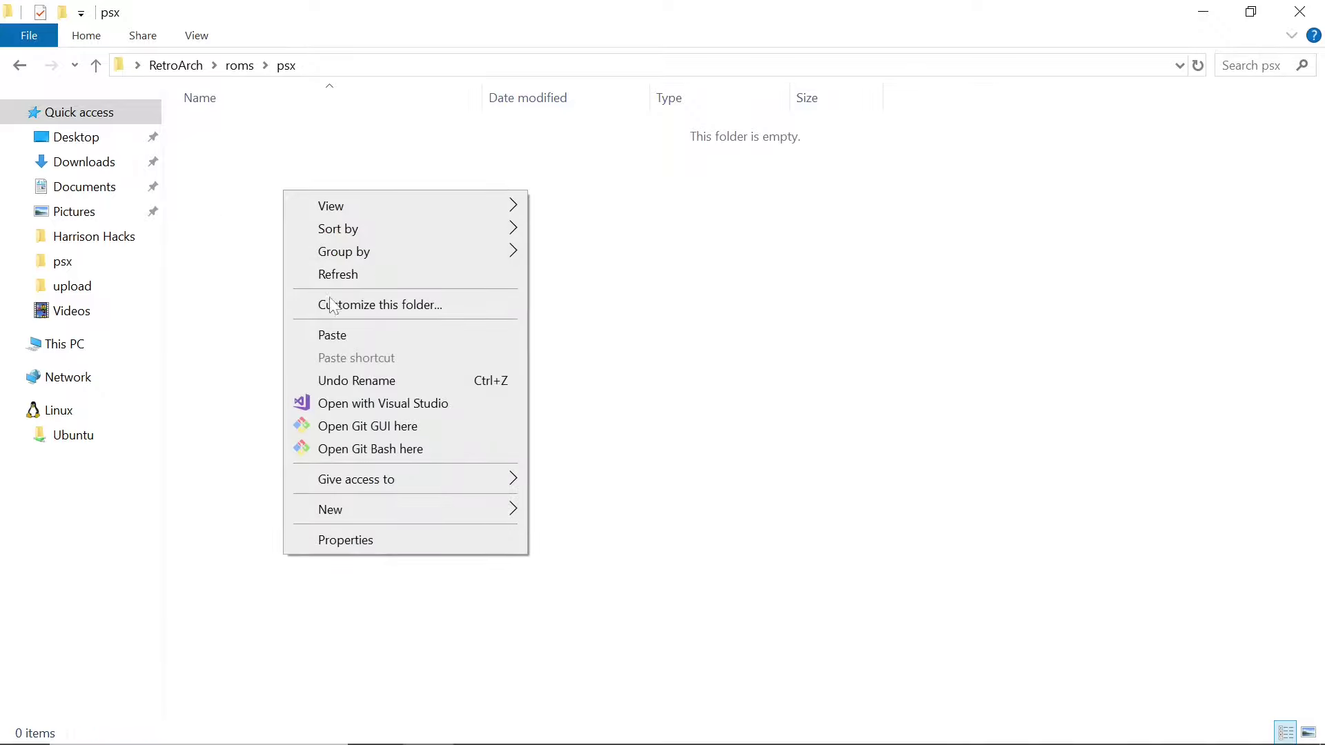
{"action": "left_click", "coordinate": [332, 336]}
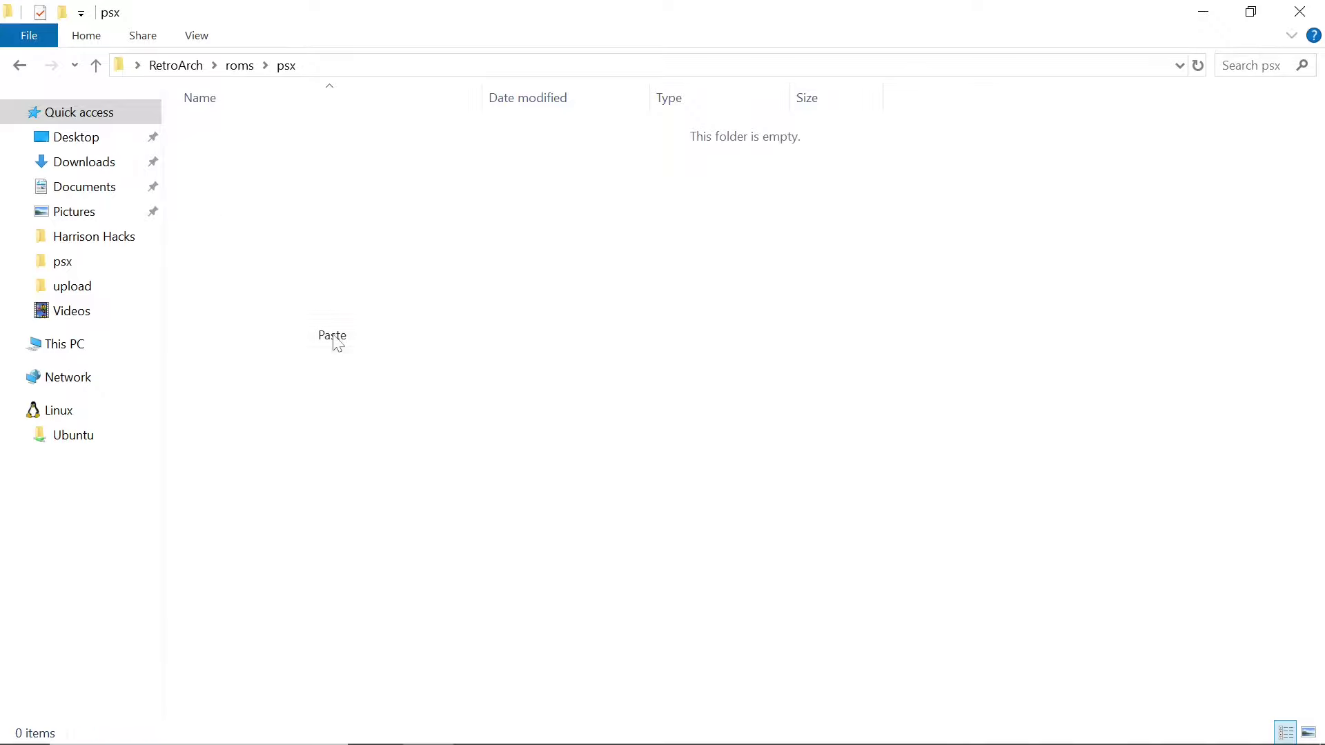
{"action": "left_click", "coordinate": [396, 323]}
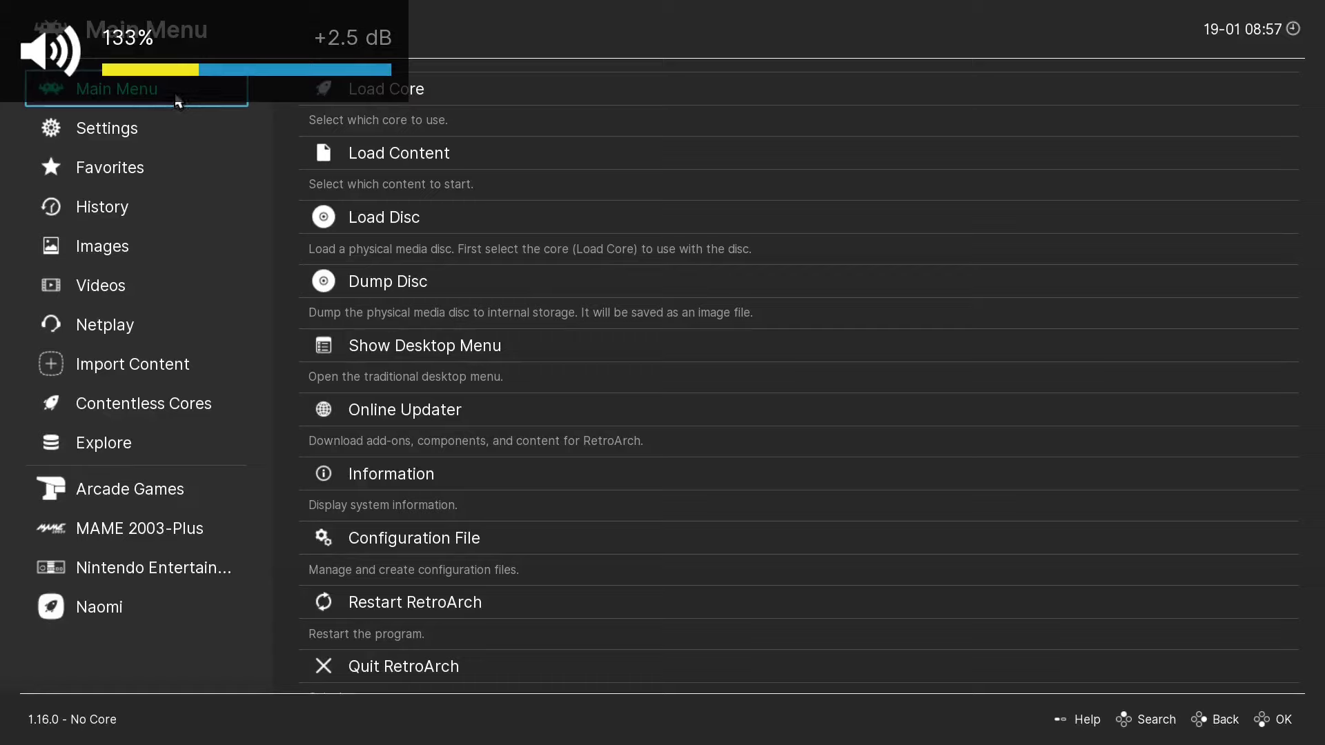
In RetroArch, download the Sony - PlayStation (Beetle PSX HW) core with the Core Downloader.
{"action": "left_click", "coordinate": [406, 413]}
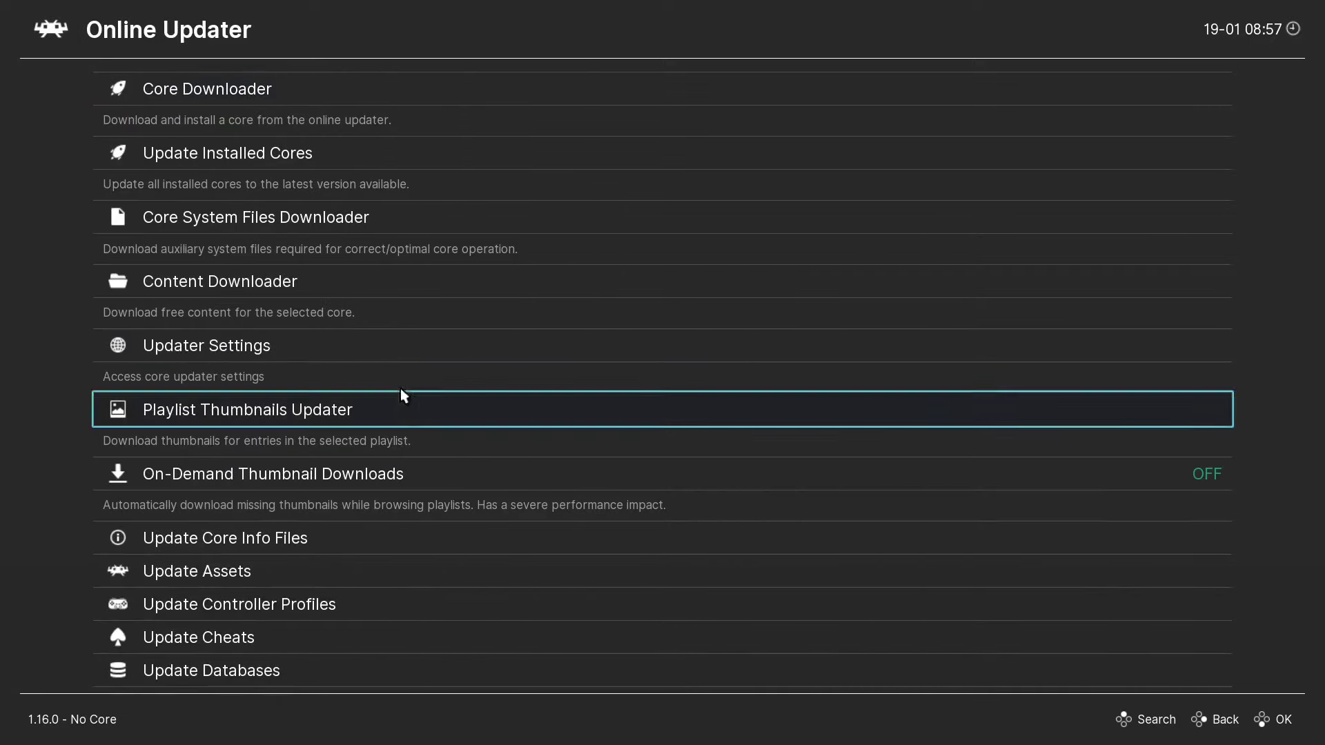
{"action": "left_click", "coordinate": [216, 96]}
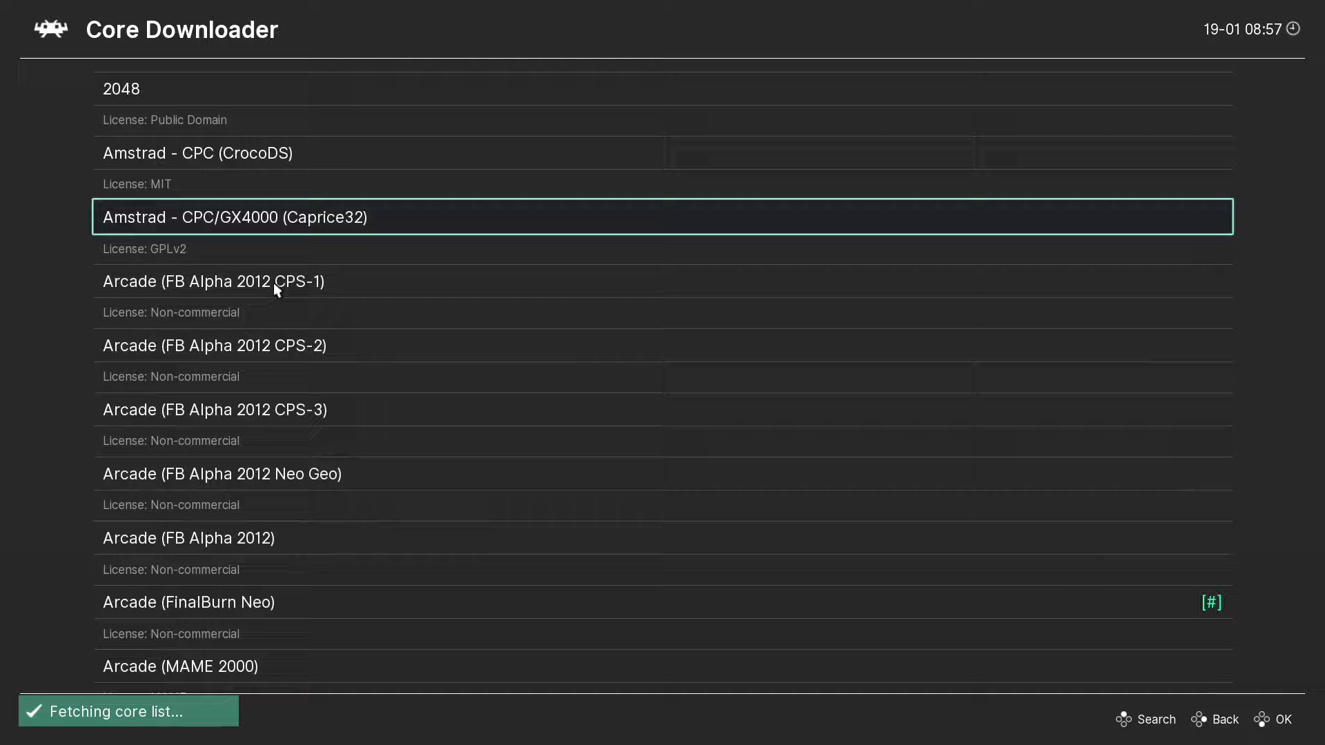
{"action": "scroll", "coordinate": [316, 353], "scroll_direction": "down", "scroll_amount": 20}
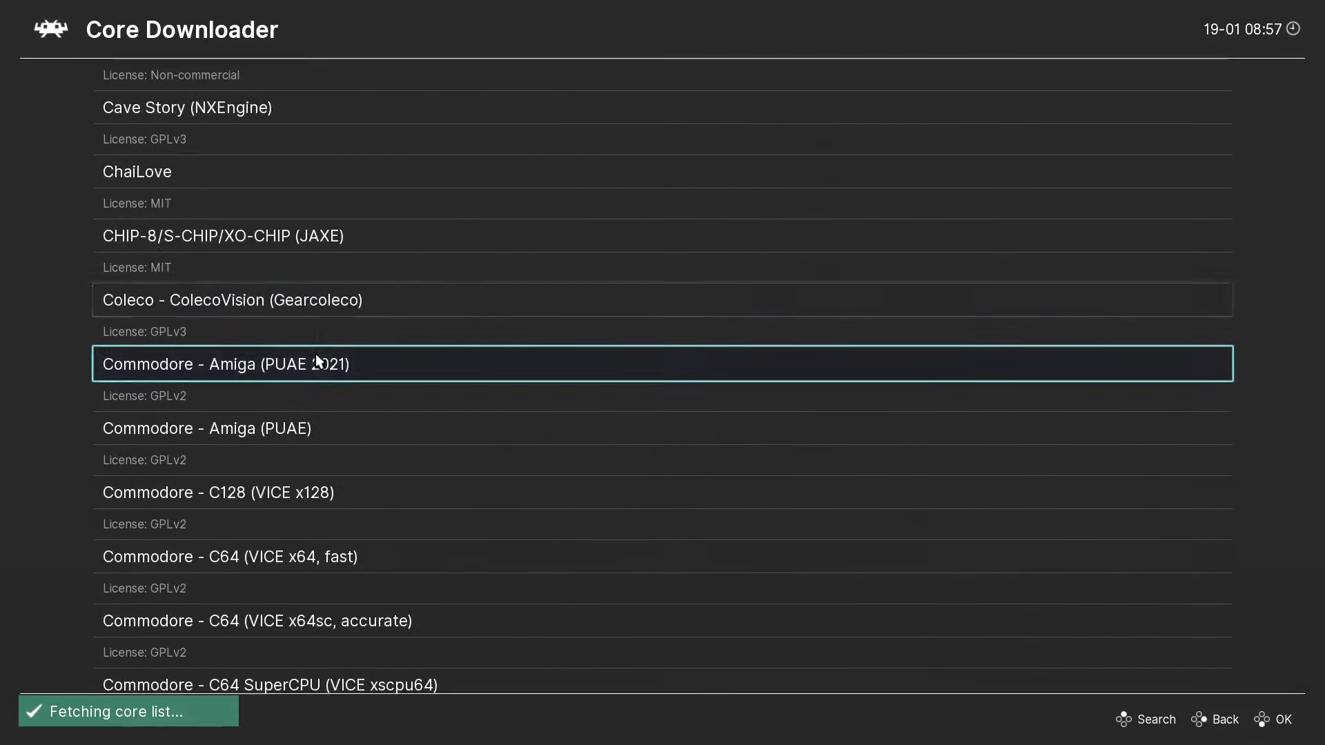
{"action": "scroll", "coordinate": [317, 359], "scroll_direction": "down", "scroll_amount": 20}
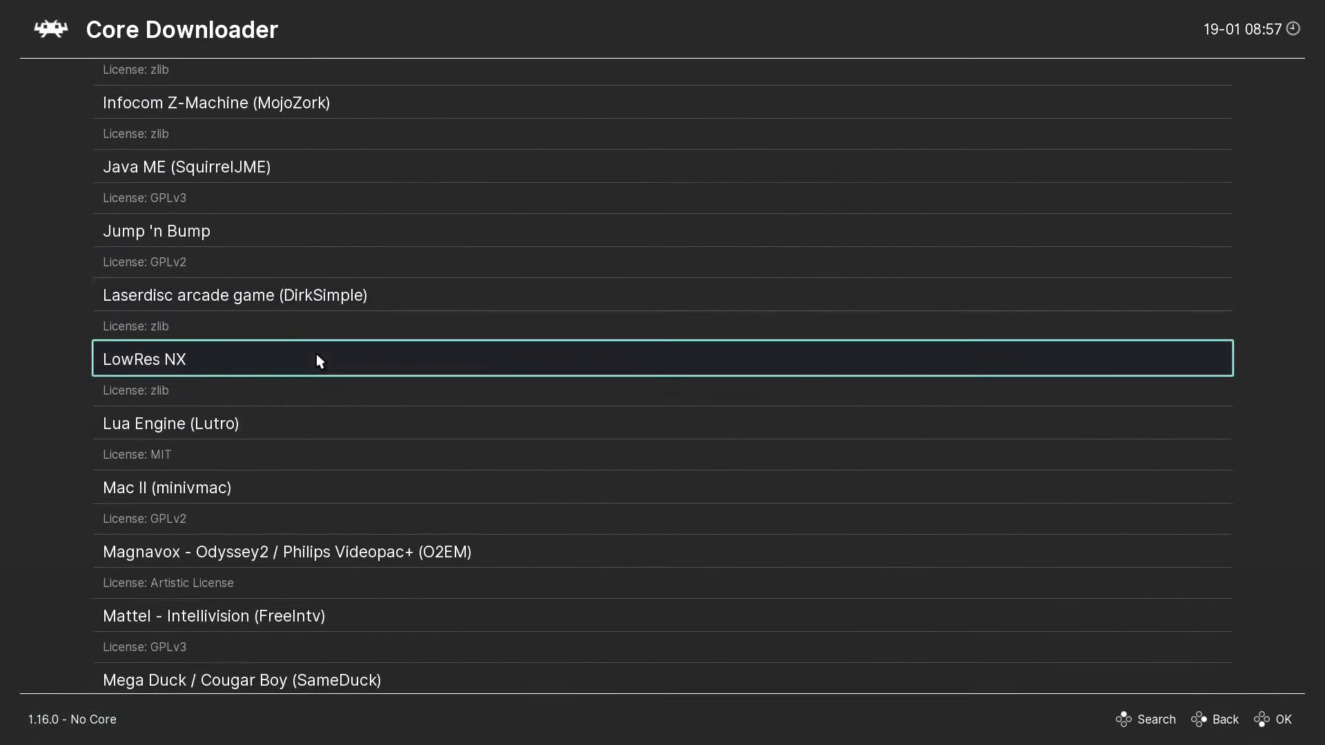
{"action": "scroll", "coordinate": [317, 358], "scroll_direction": "down", "scroll_amount": 20}
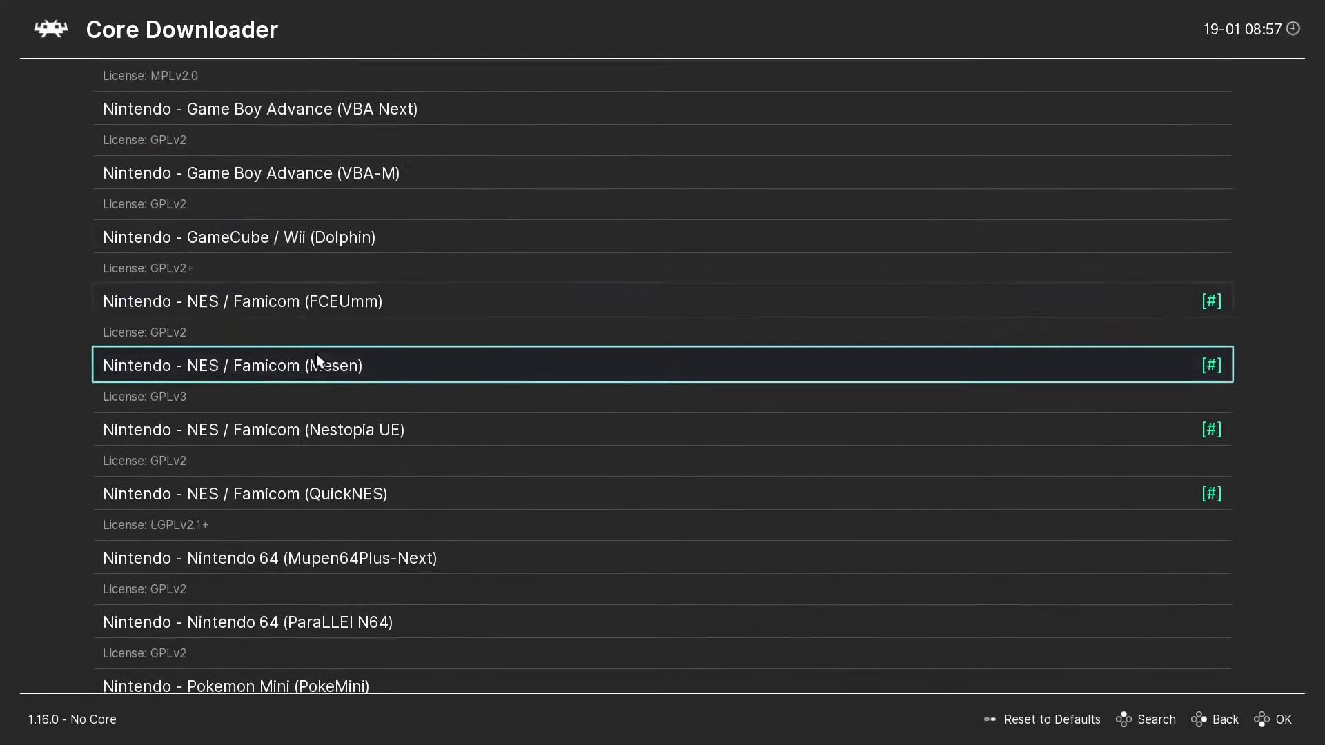
{"action": "scroll", "coordinate": [316, 356], "scroll_direction": "down", "scroll_amount": 20}
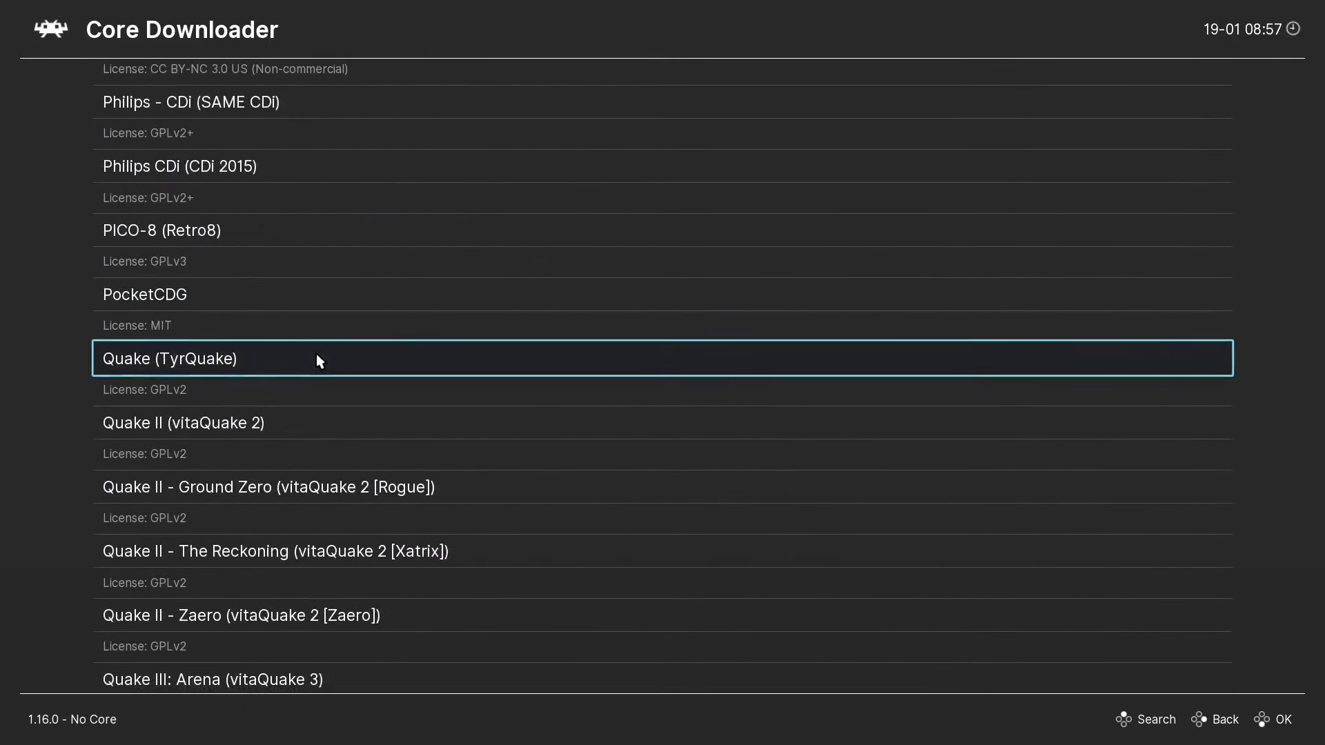
{"action": "scroll", "coordinate": [316, 358], "scroll_direction": "down", "scroll_amount": 20}
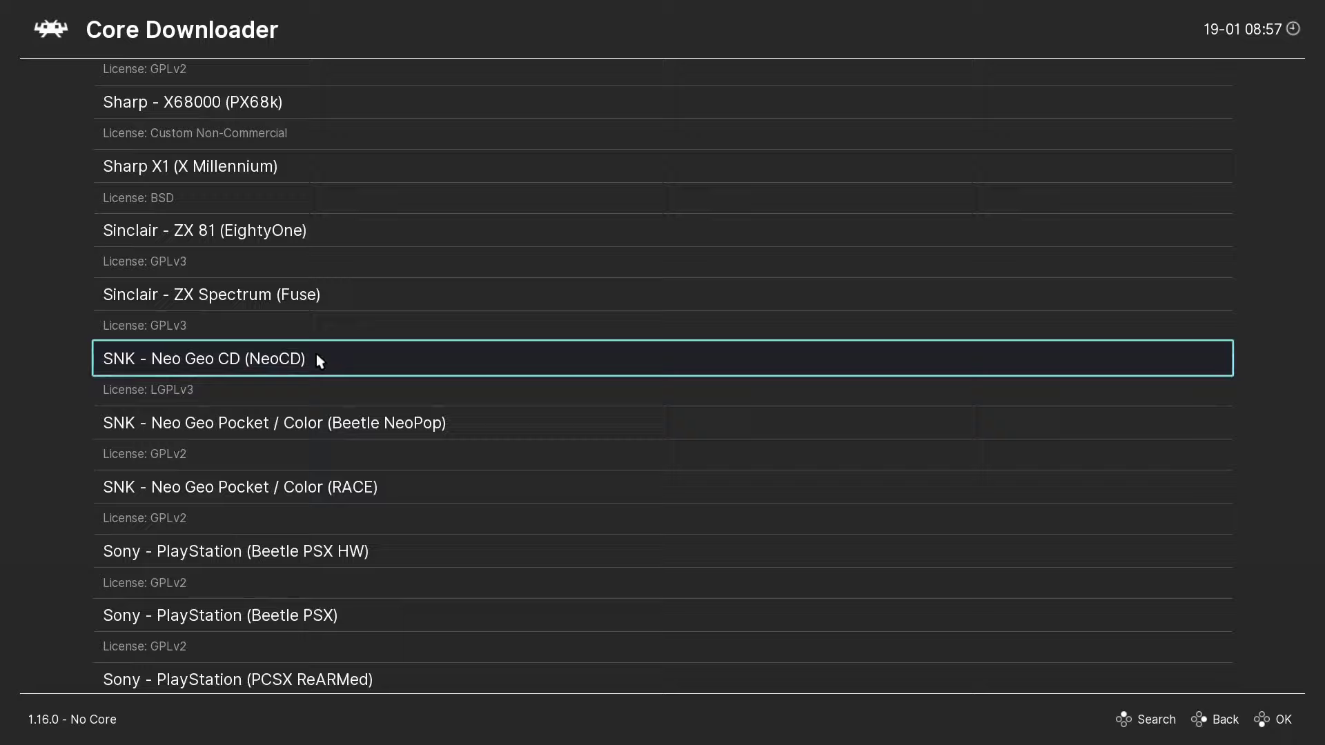
{"action": "scroll", "coordinate": [316, 353], "scroll_direction": "down", "scroll_amount": 4}
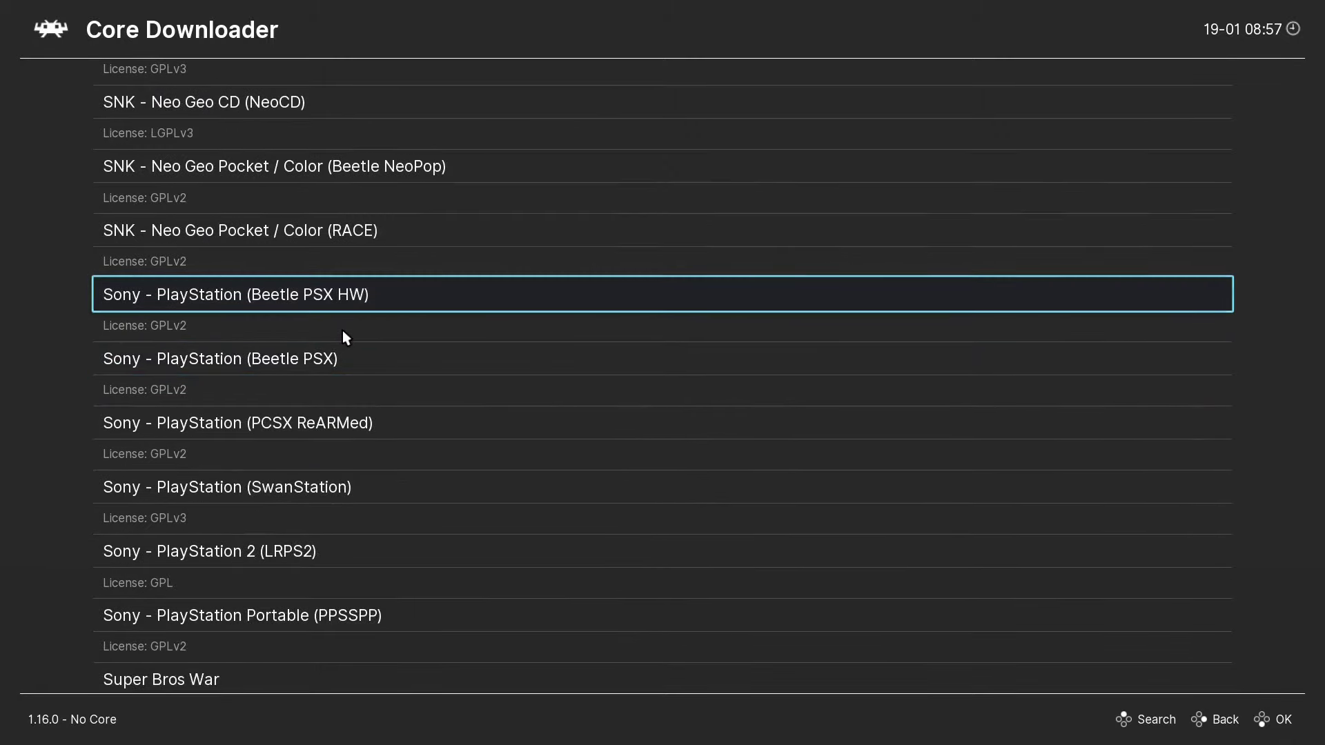
{"action": "left_click", "coordinate": [259, 301]}
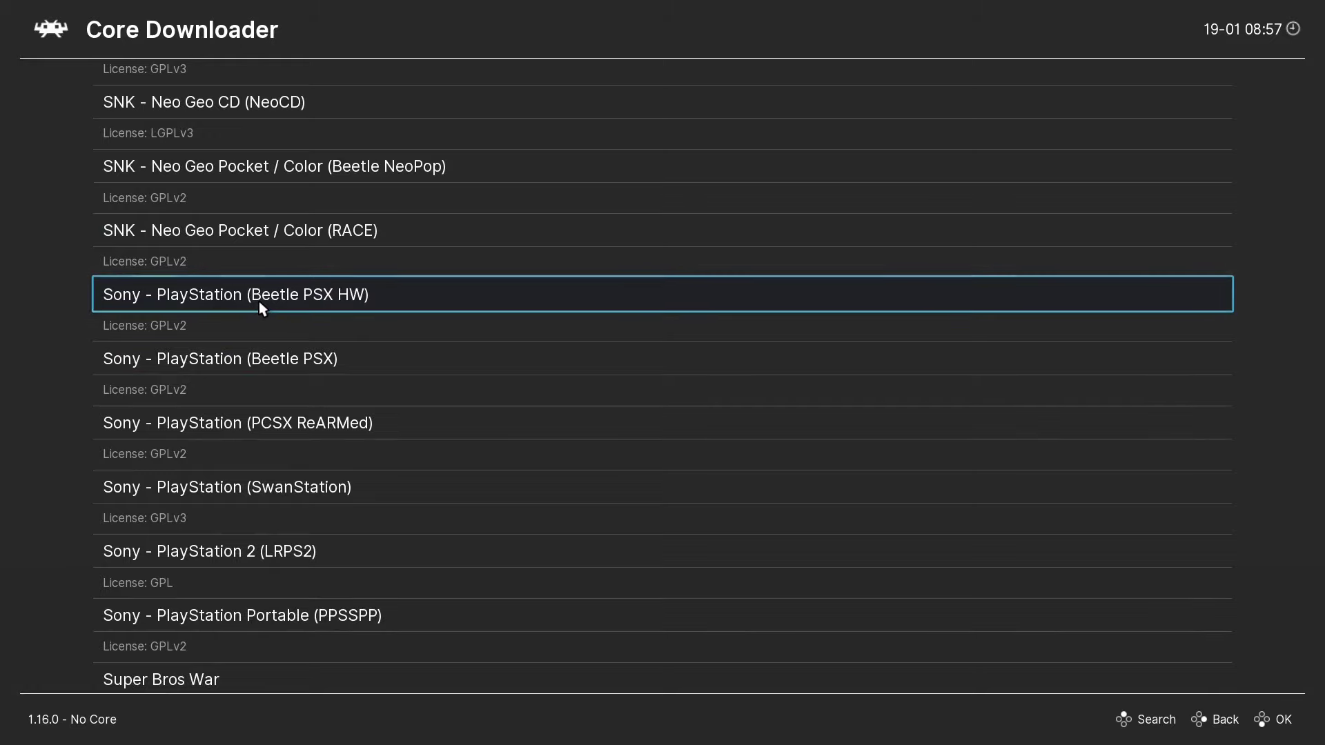
Download the Beetle PSX, PCSX ReARMed and SwanStation PlayStation cores and return to the Main Menu.
{"action": "left_click", "coordinate": [258, 362]}
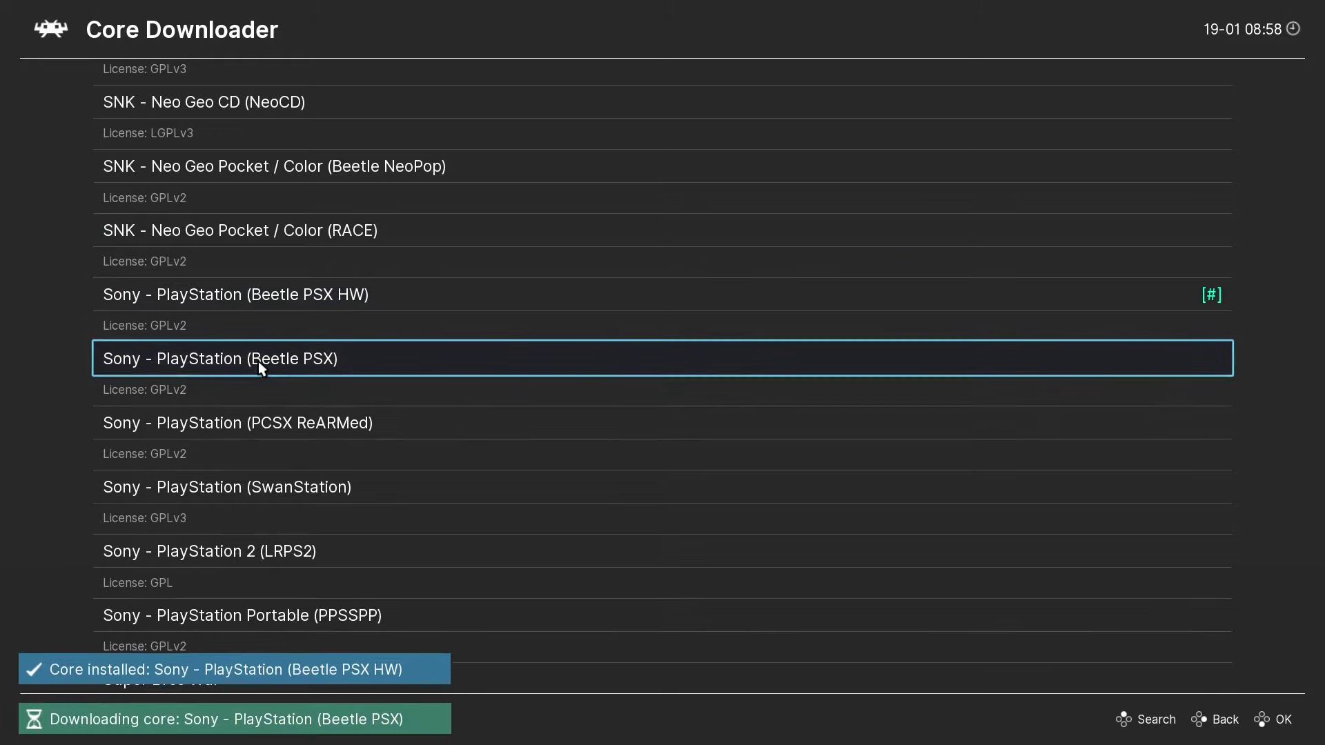
{"action": "left_click", "coordinate": [268, 425]}
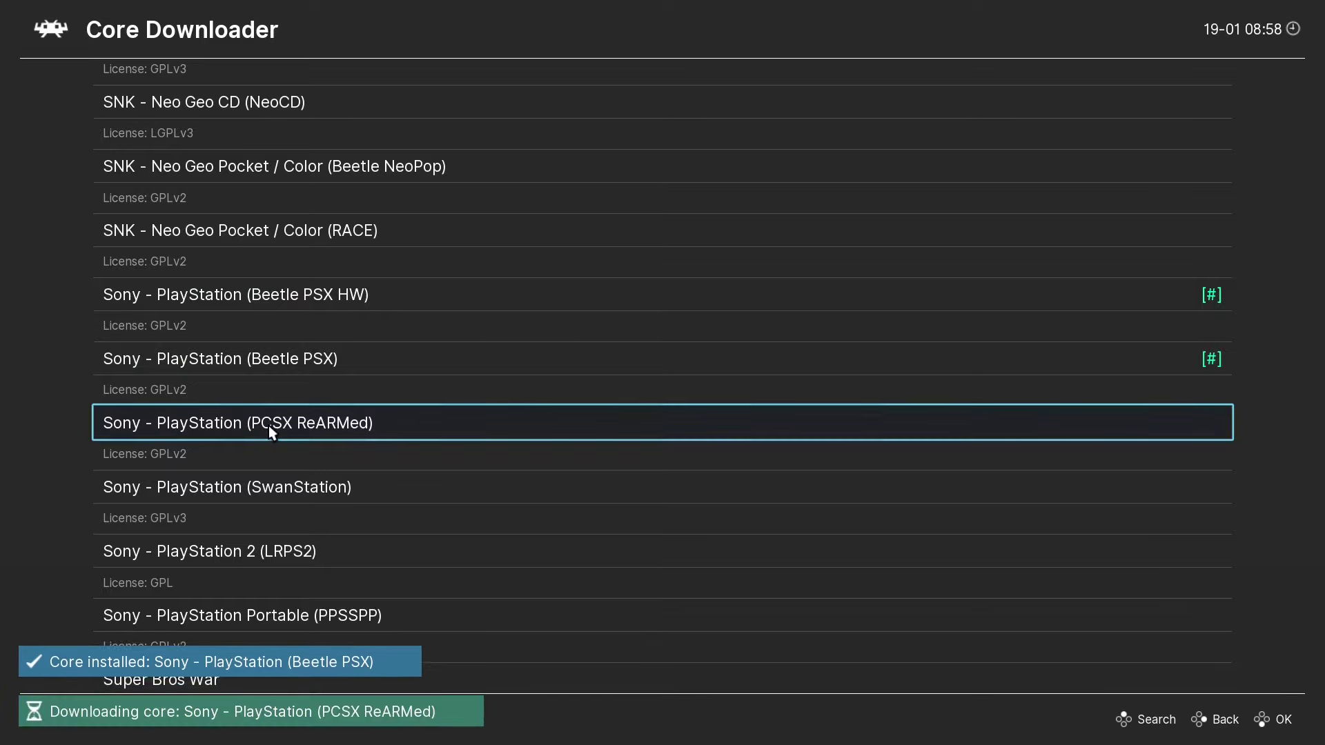
{"action": "left_click", "coordinate": [264, 496]}
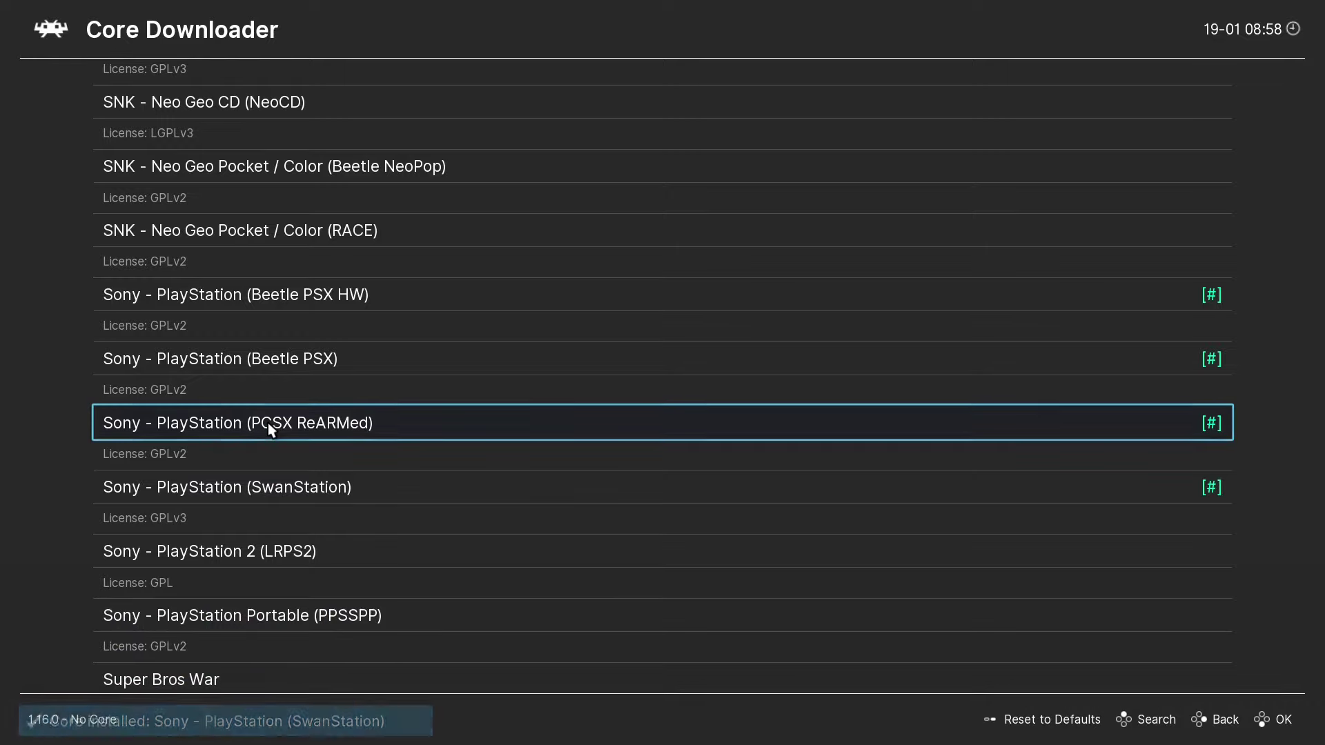
{"action": "right_click", "coordinate": [265, 307]}
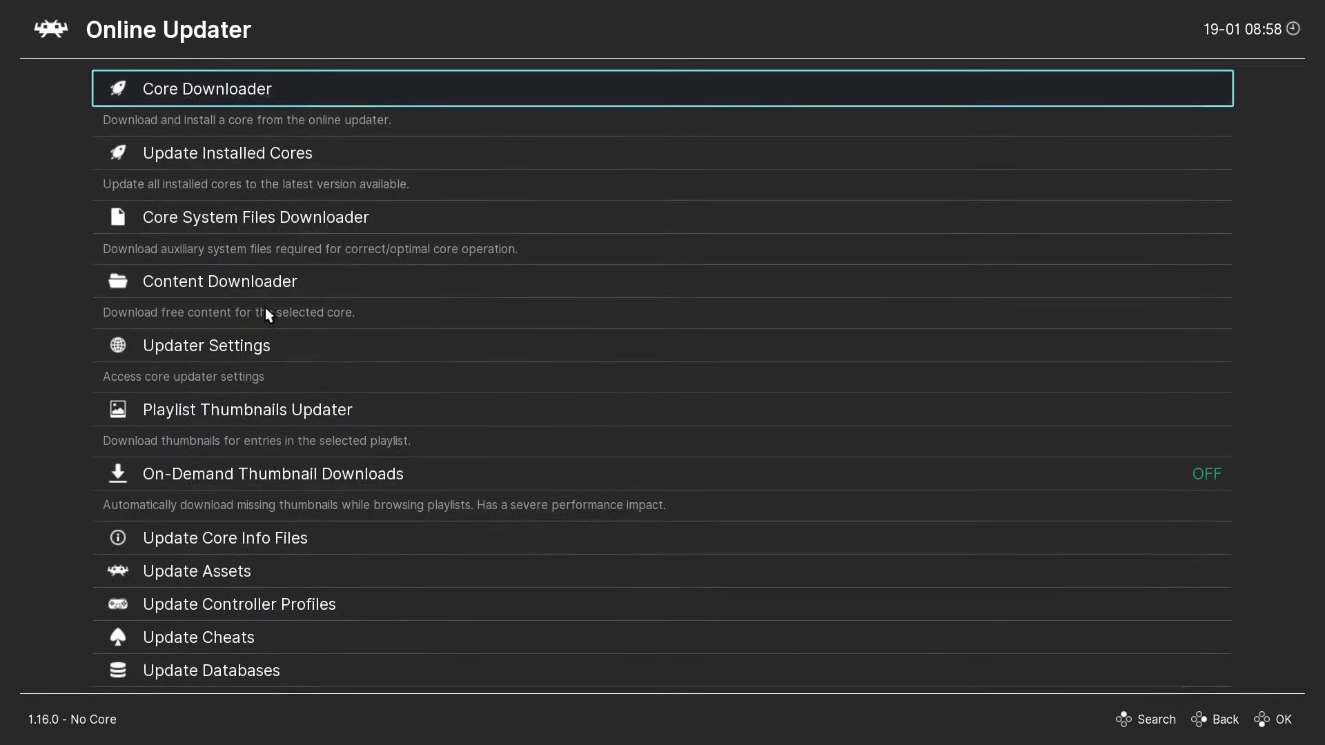
{"action": "right_click", "coordinate": [285, 243]}
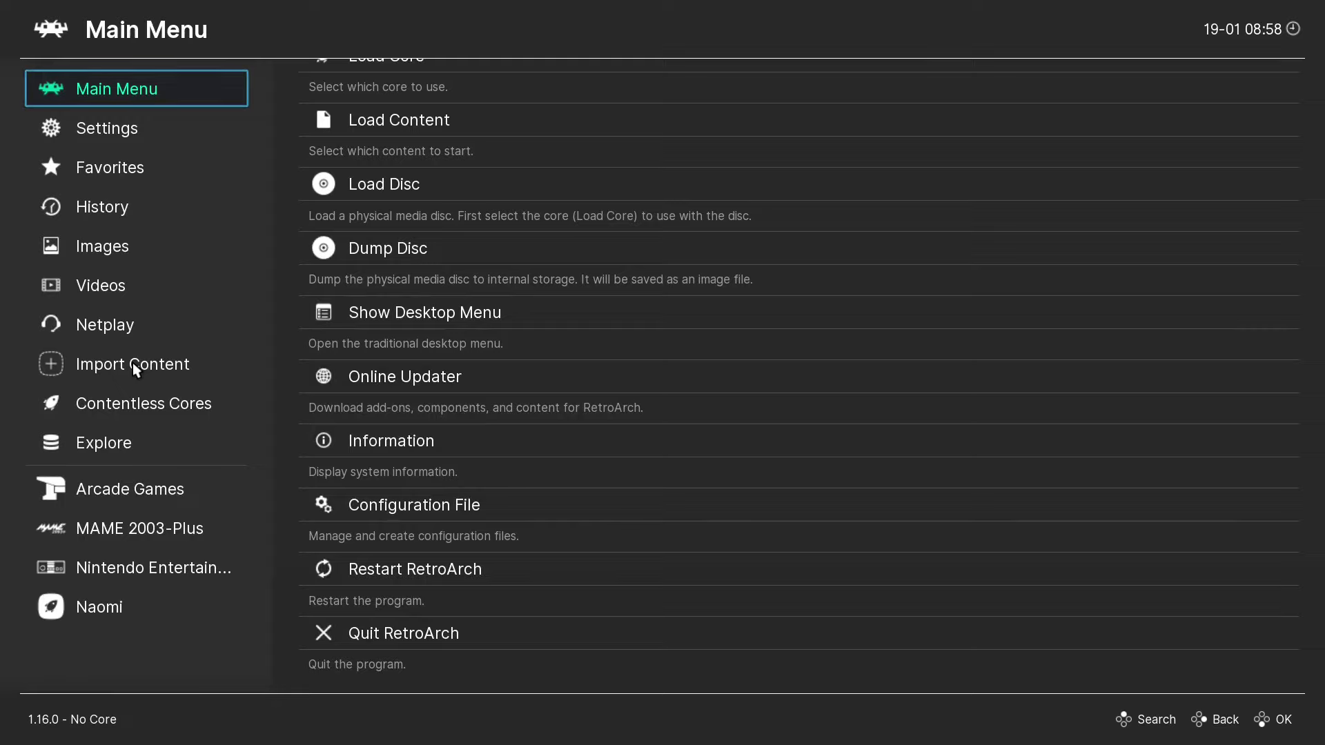
Start a Manual Scan for importing content and set its Content Directory to RetroArch\roms\psx.
{"action": "left_click", "coordinate": [136, 367]}
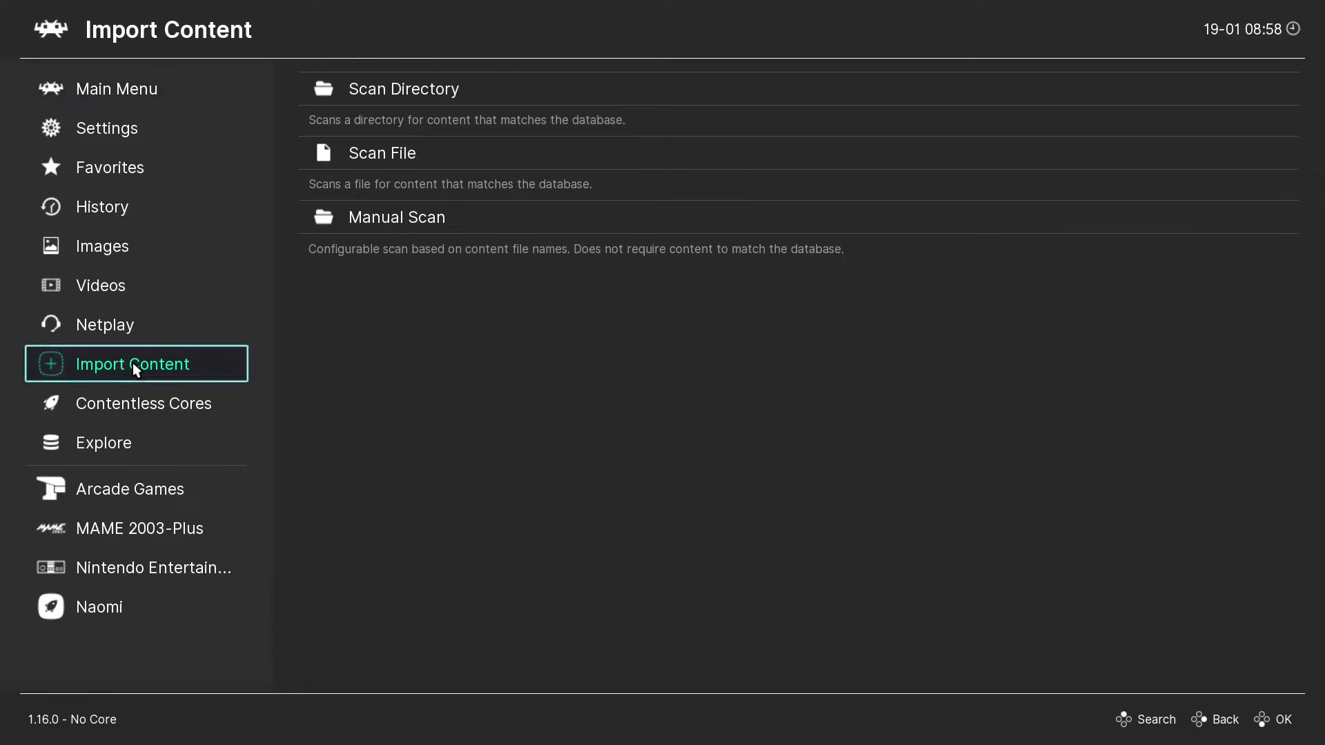
{"action": "left_click", "coordinate": [399, 224]}
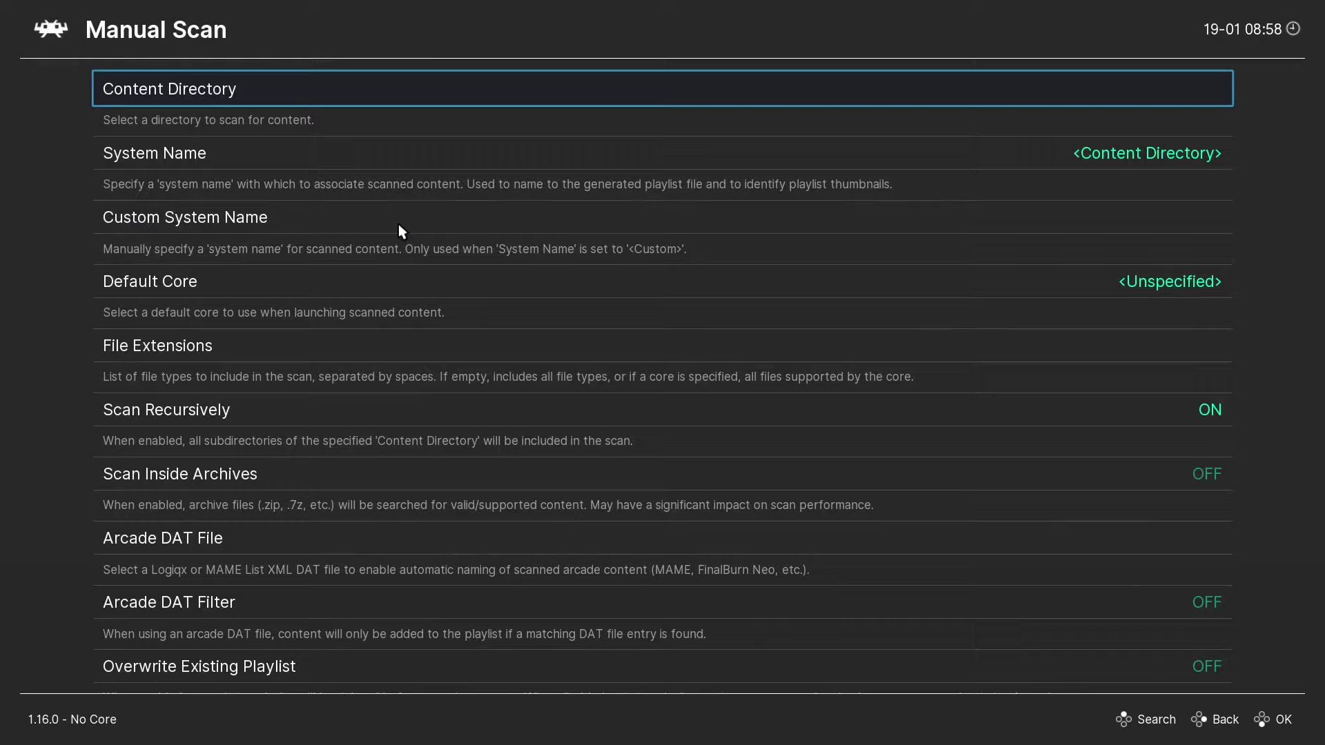
{"action": "left_click", "coordinate": [346, 86]}
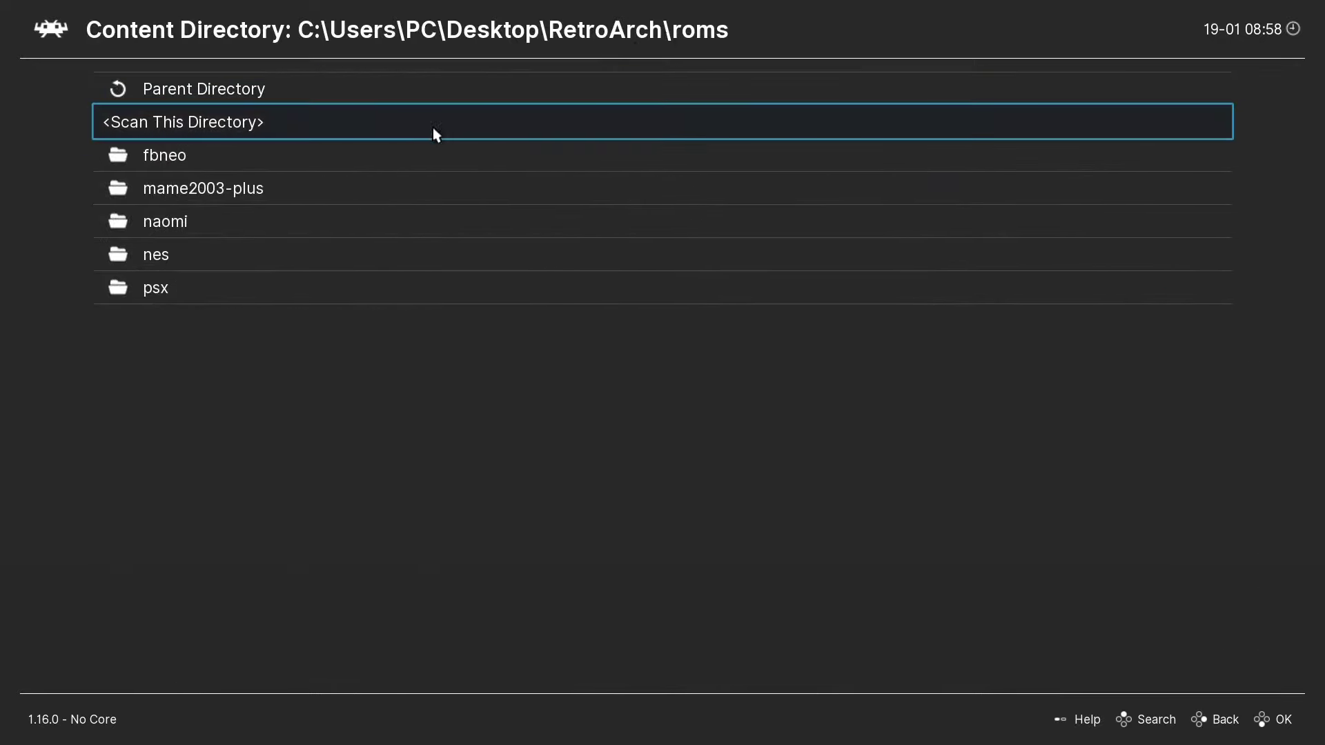
{"action": "left_click", "coordinate": [185, 287]}
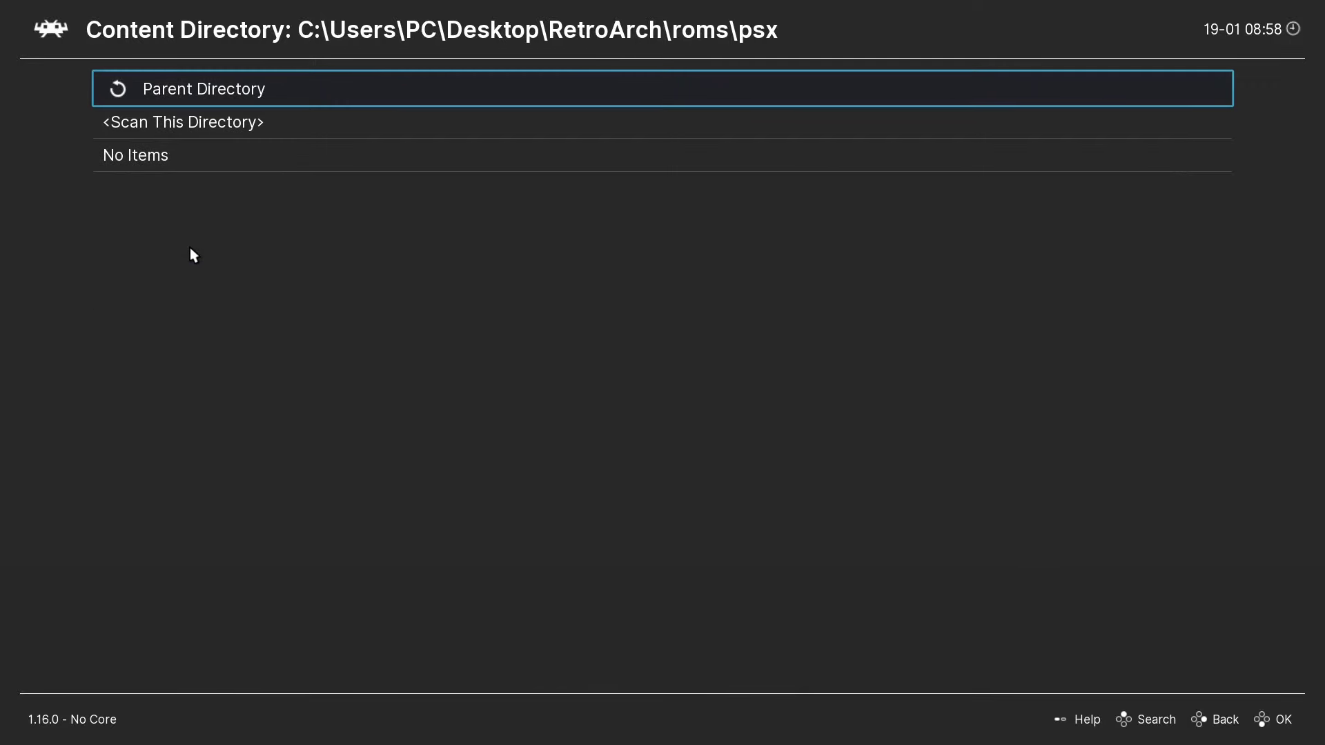
{"action": "left_click", "coordinate": [209, 126]}
Set the manual scan's System Name to Sony - PlayStation.
{"action": "left_click", "coordinate": [201, 159]}
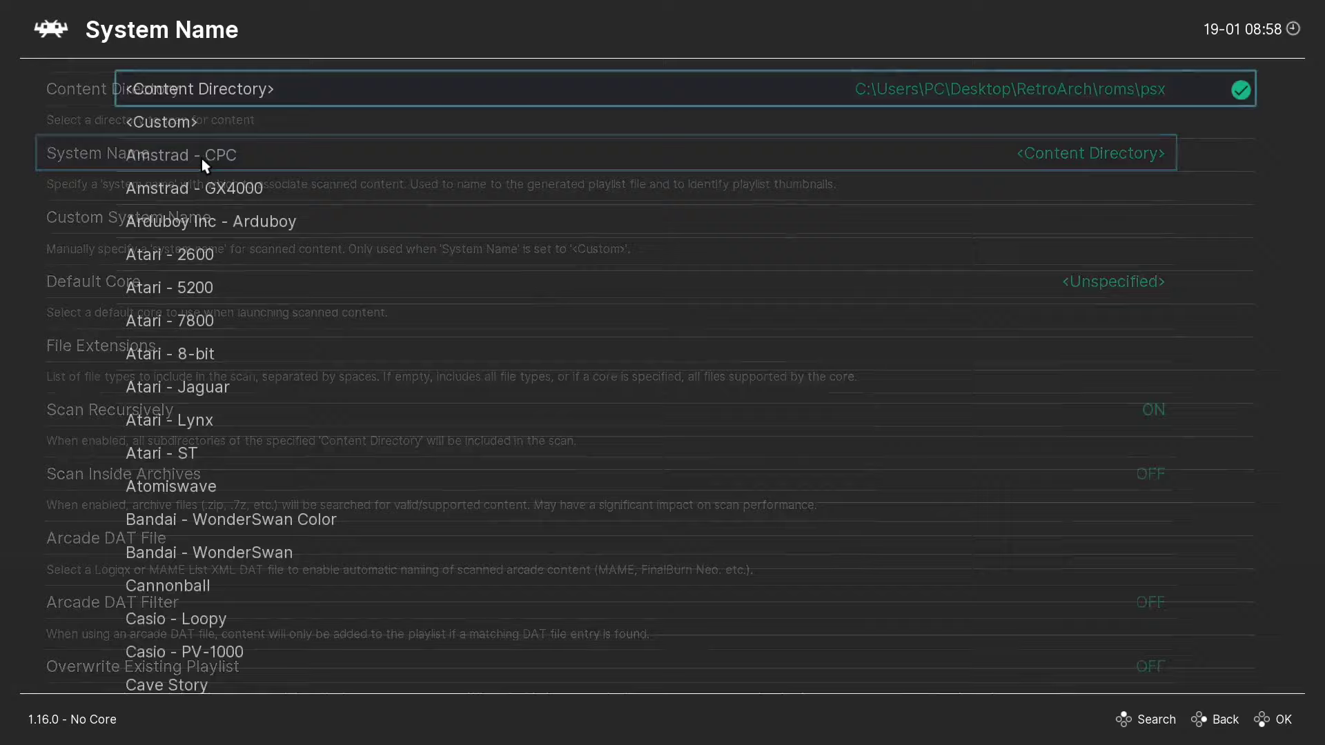
{"action": "scroll", "coordinate": [303, 437], "scroll_direction": "down", "scroll_amount": 20}
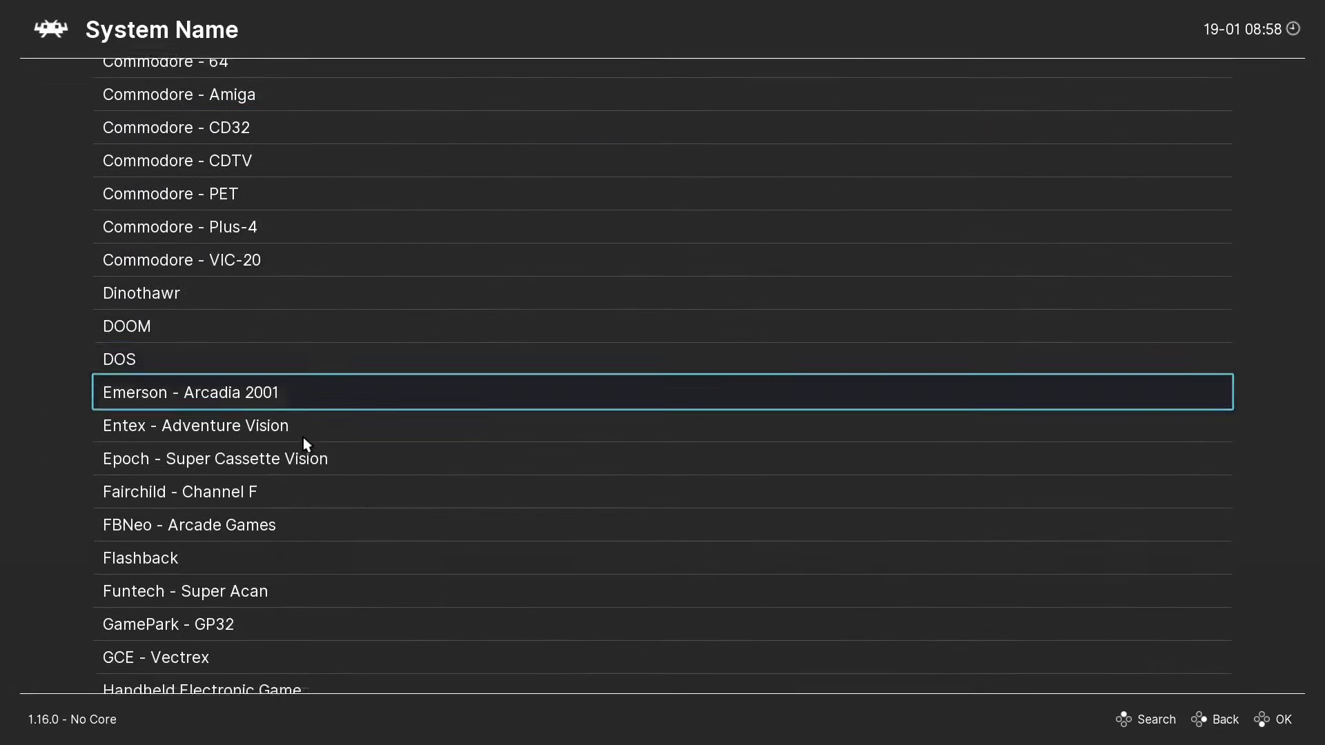
{"action": "scroll", "coordinate": [304, 436], "scroll_direction": "down", "scroll_amount": 20}
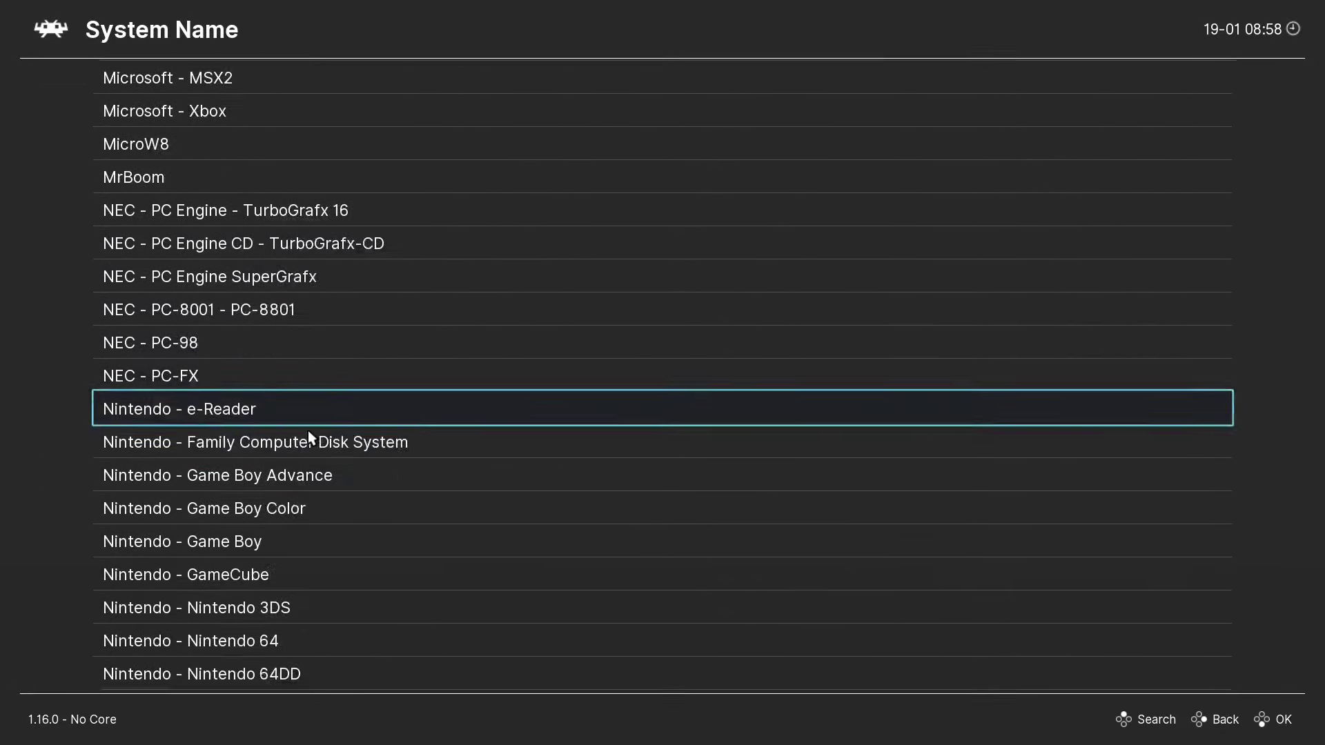
{"action": "scroll", "coordinate": [308, 429], "scroll_direction": "down", "scroll_amount": 20}
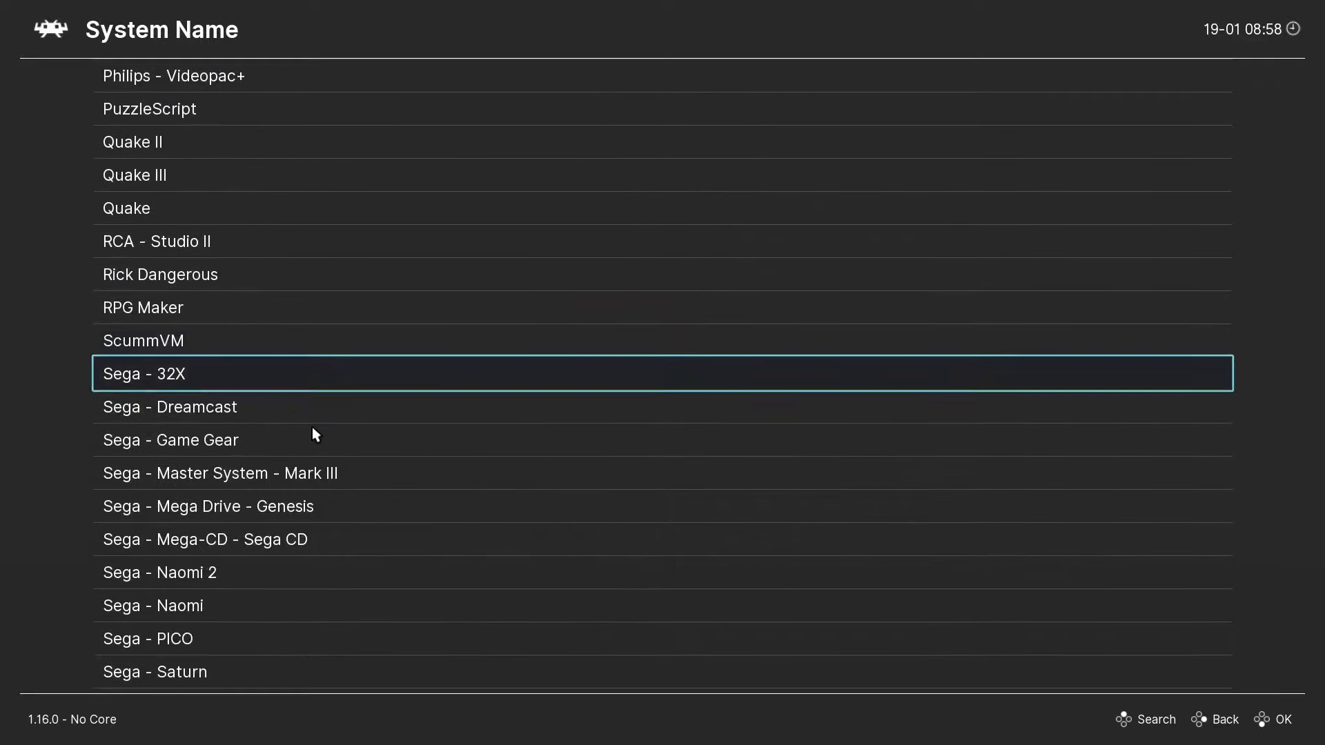
{"action": "scroll", "coordinate": [312, 428], "scroll_direction": "down", "scroll_amount": 20}
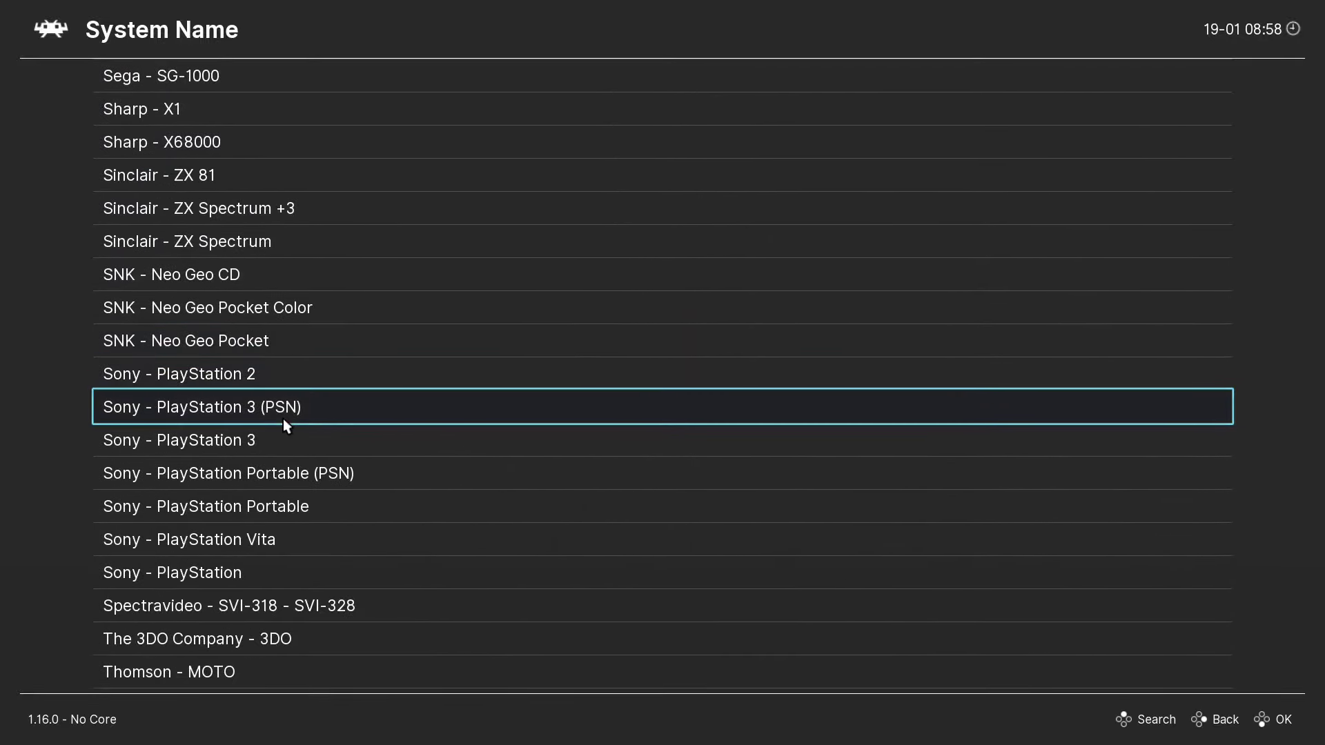
{"action": "scroll", "coordinate": [285, 417], "scroll_direction": "down", "scroll_amount": 2}
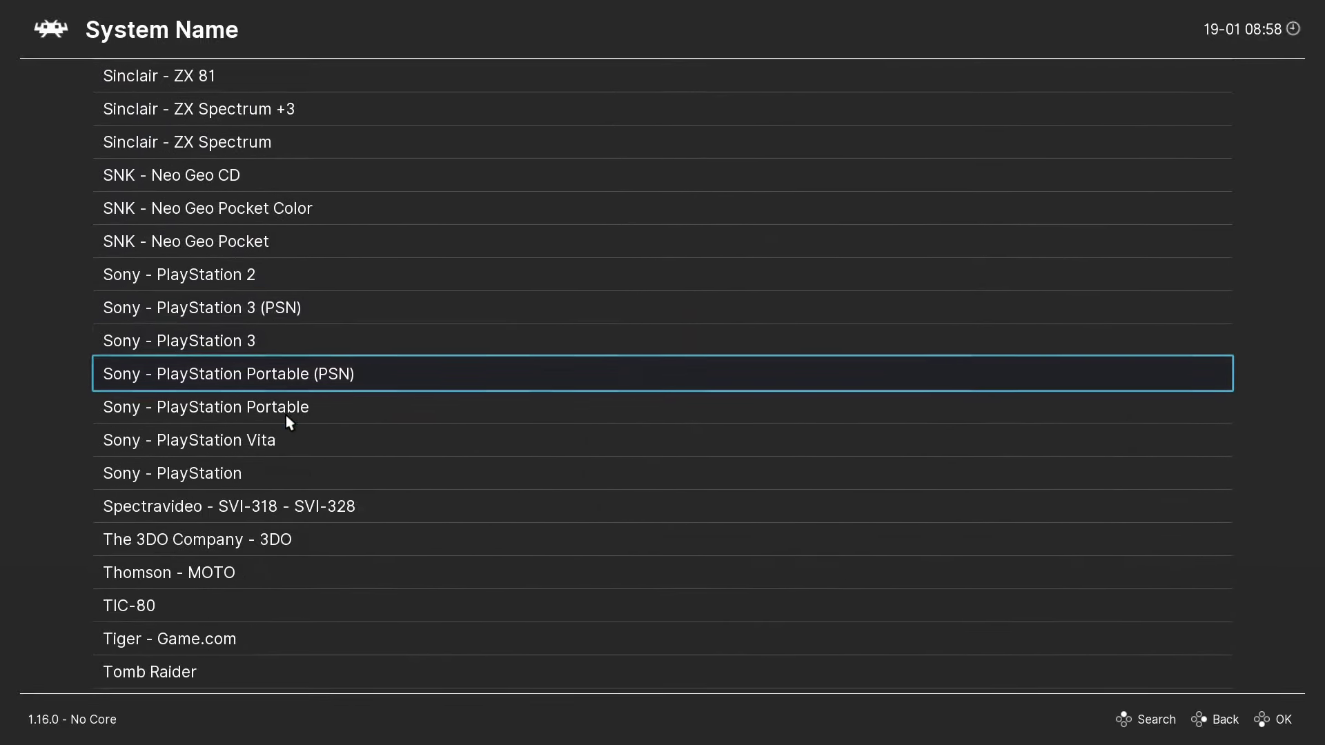
{"action": "left_click", "coordinate": [200, 479]}
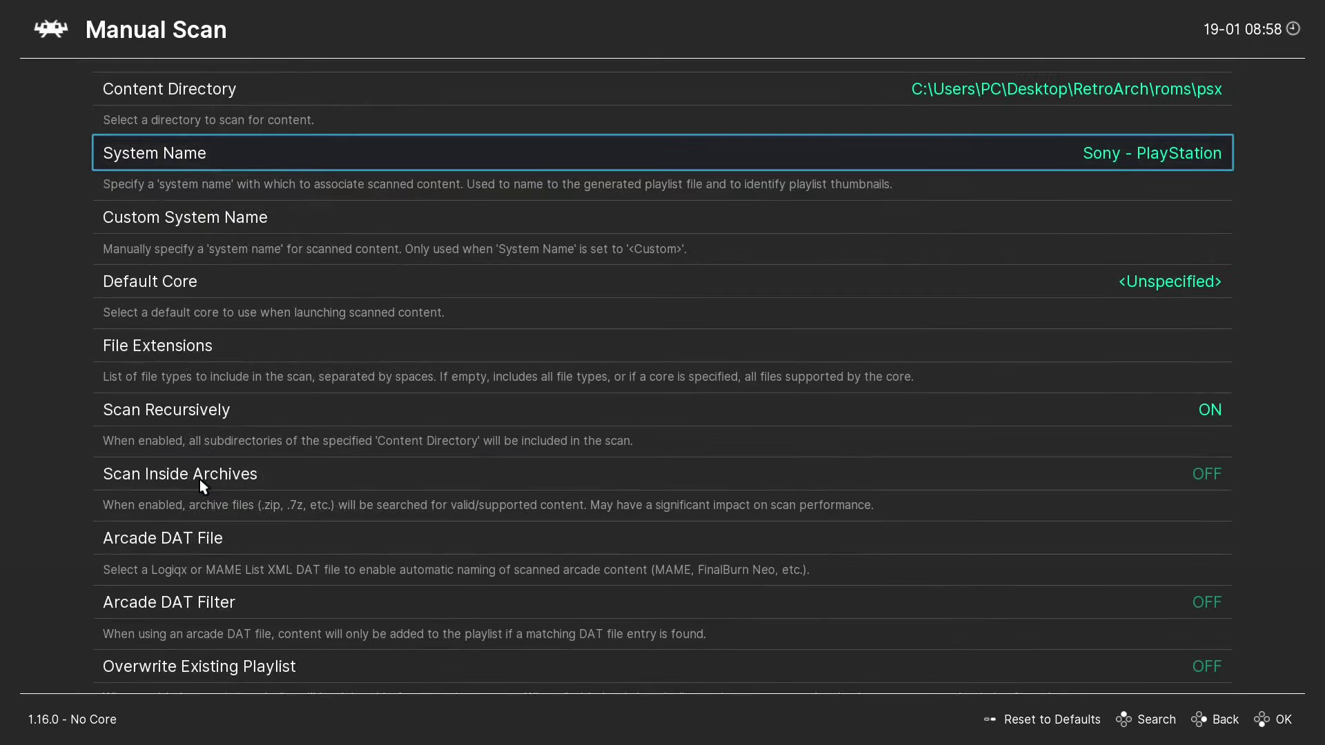
Set the Default Core to Sony - PlayStation (PCSX ReARMed) and the File Extensions to m3u.
{"action": "left_click", "coordinate": [224, 282]}
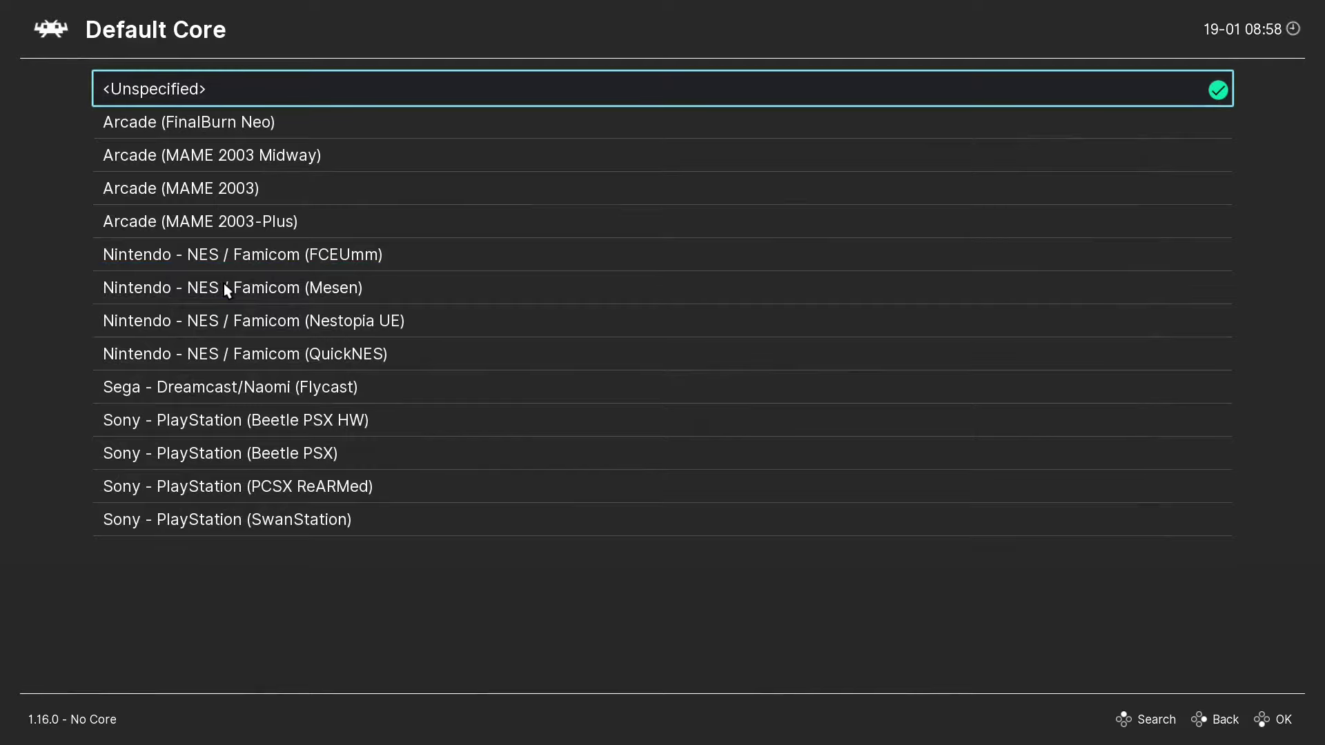
{"action": "left_click", "coordinate": [242, 490]}
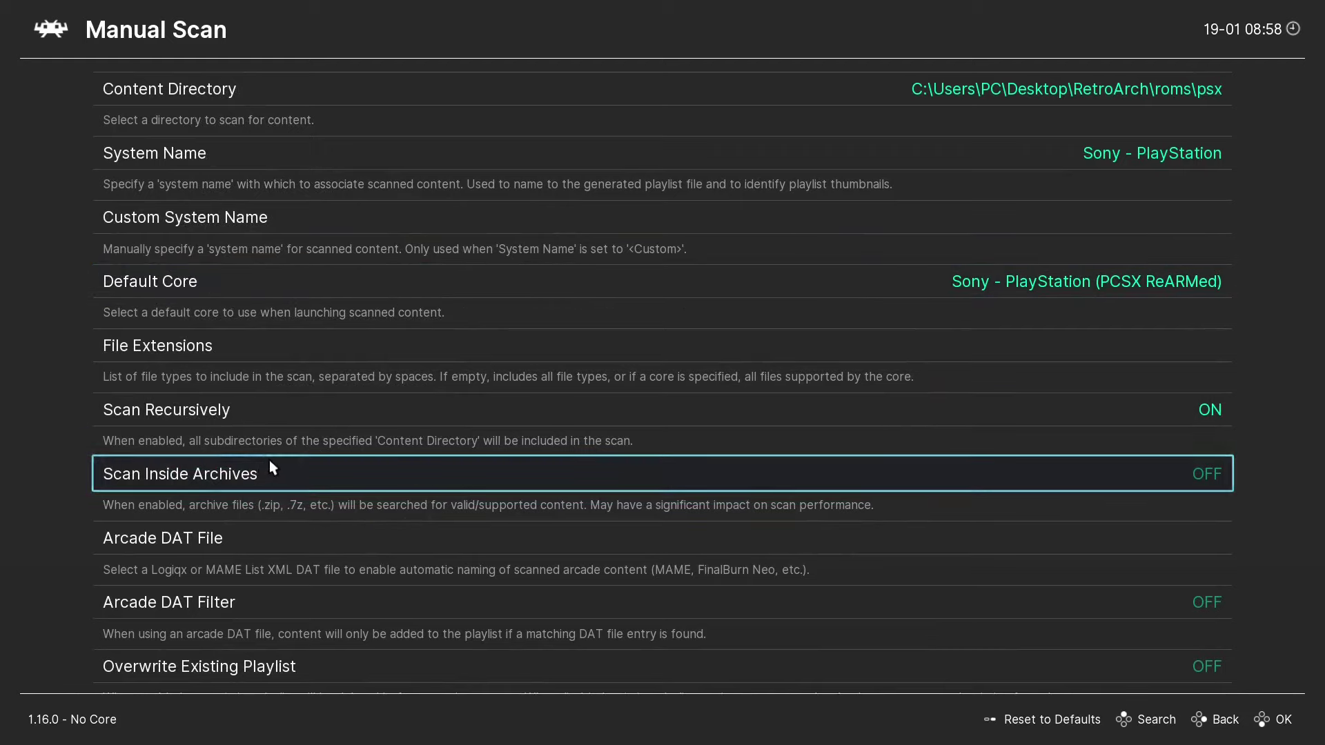
{"action": "left_click", "coordinate": [298, 350]}
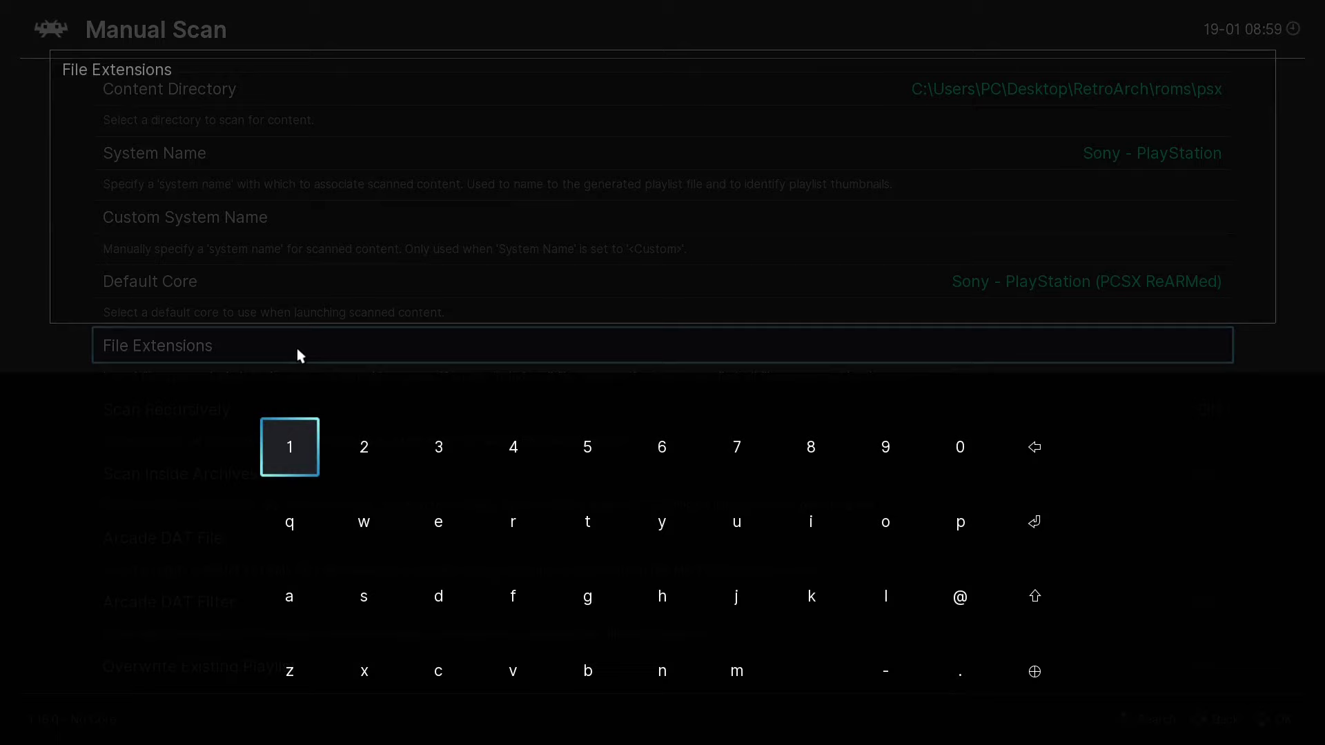
{"action": "type", "text": "m3u"}
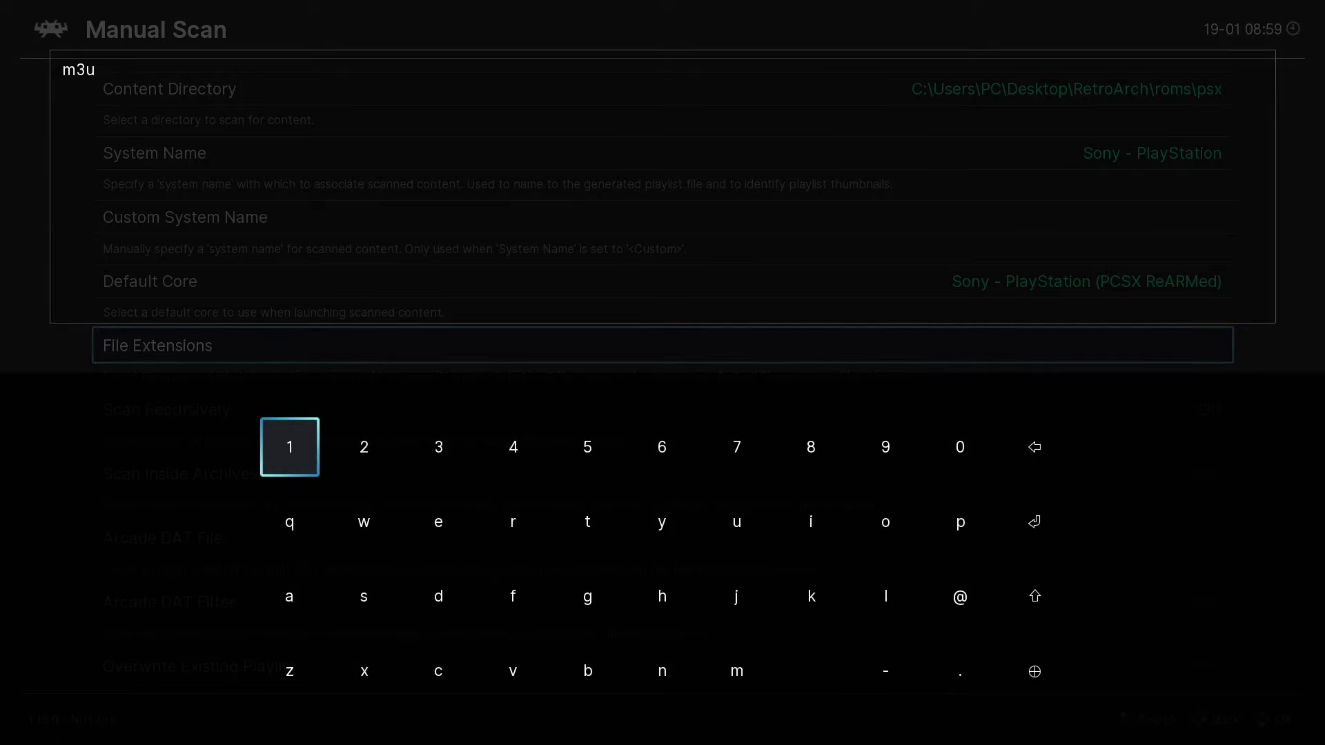
{"action": "key", "text": "Return"}
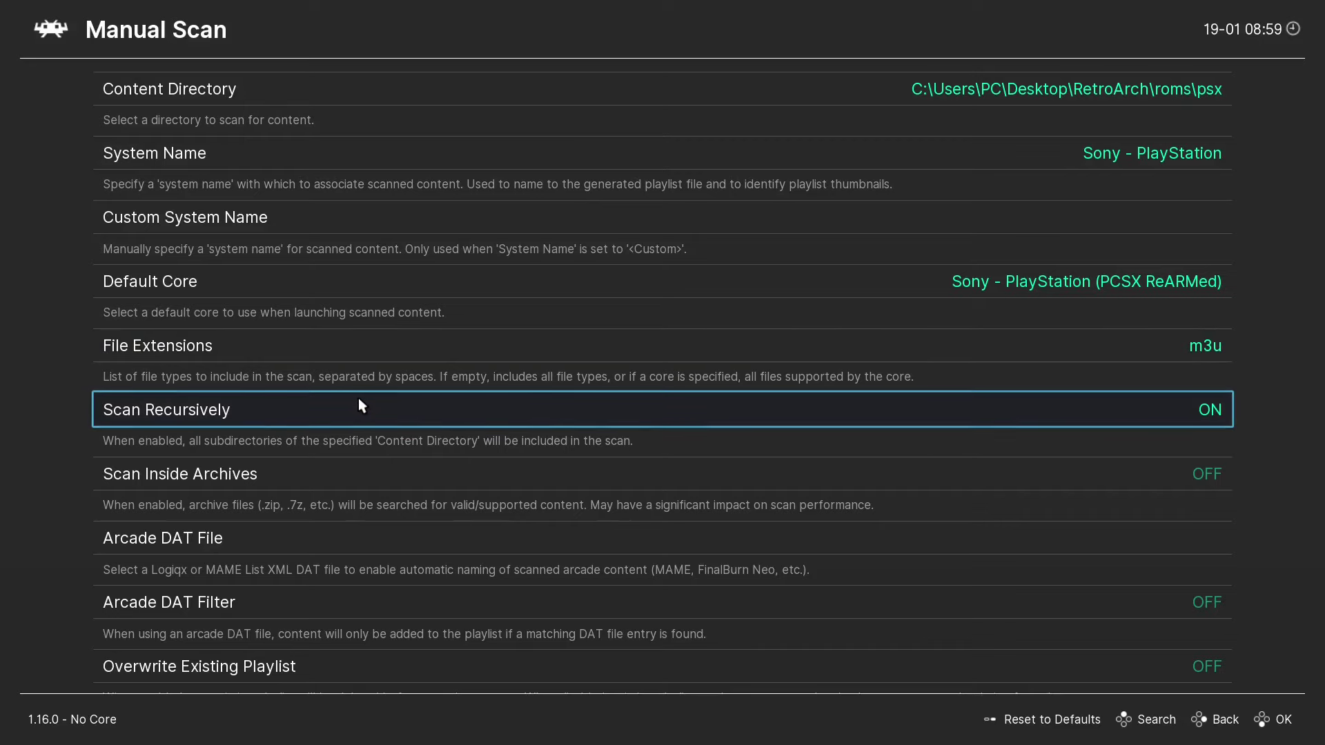
Start the manual scan and open the resulting PlayStation playlist.
{"action": "scroll", "coordinate": [359, 400], "scroll_direction": "down", "scroll_amount": 2}
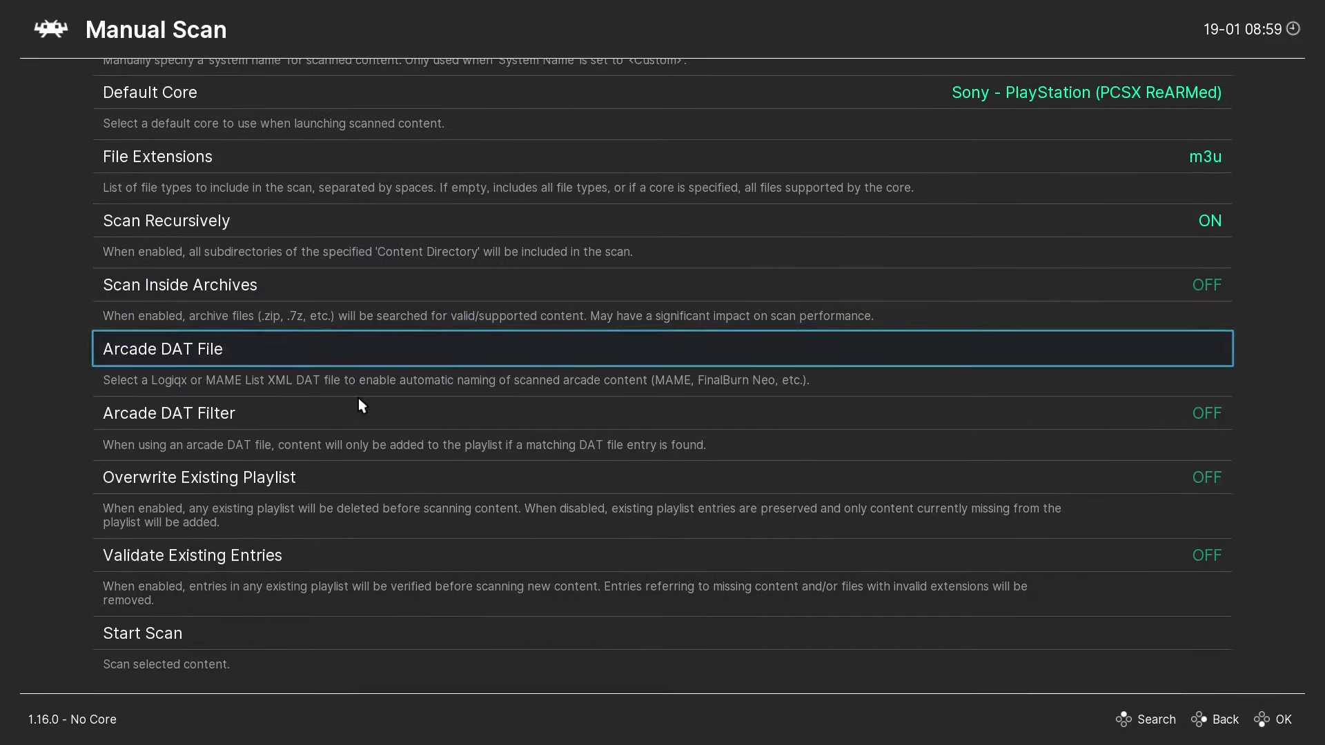
{"action": "left_click", "coordinate": [165, 635]}
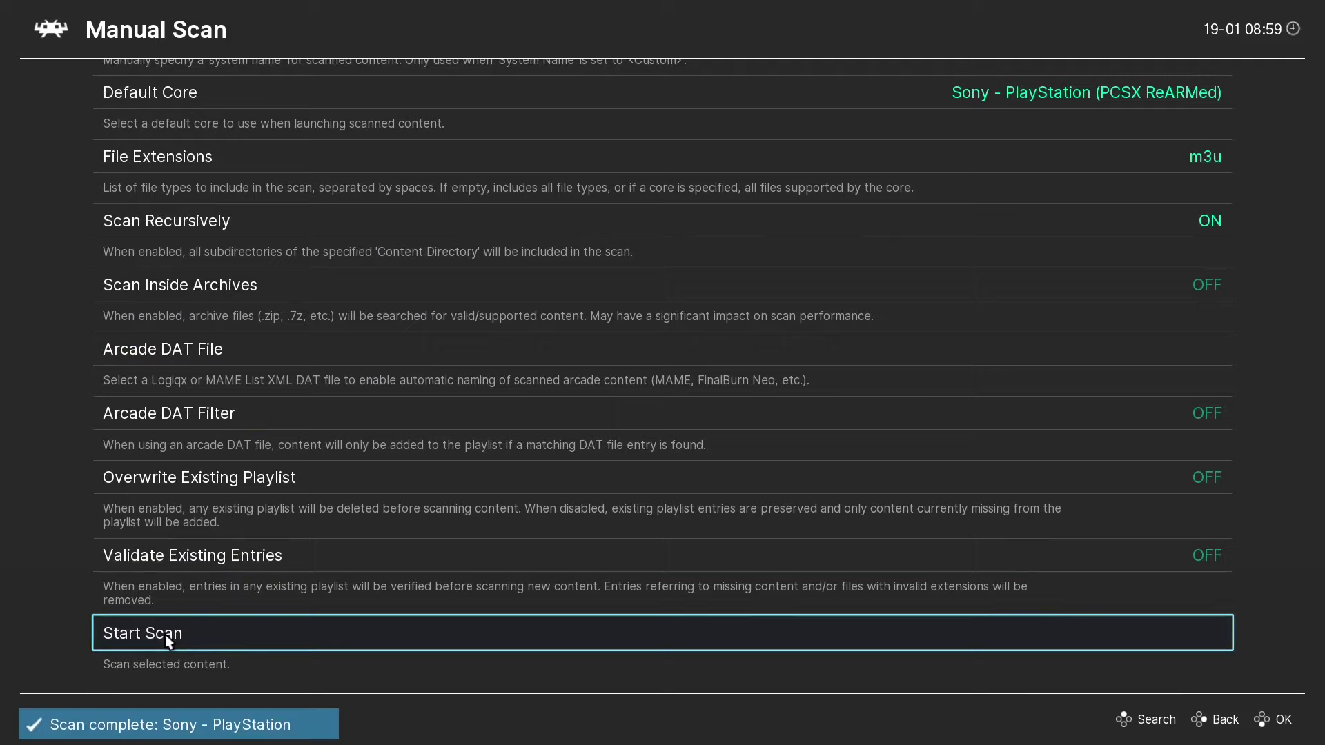
{"action": "right_click", "coordinate": [363, 479]}
{"action": "left_click", "coordinate": [80, 652]}
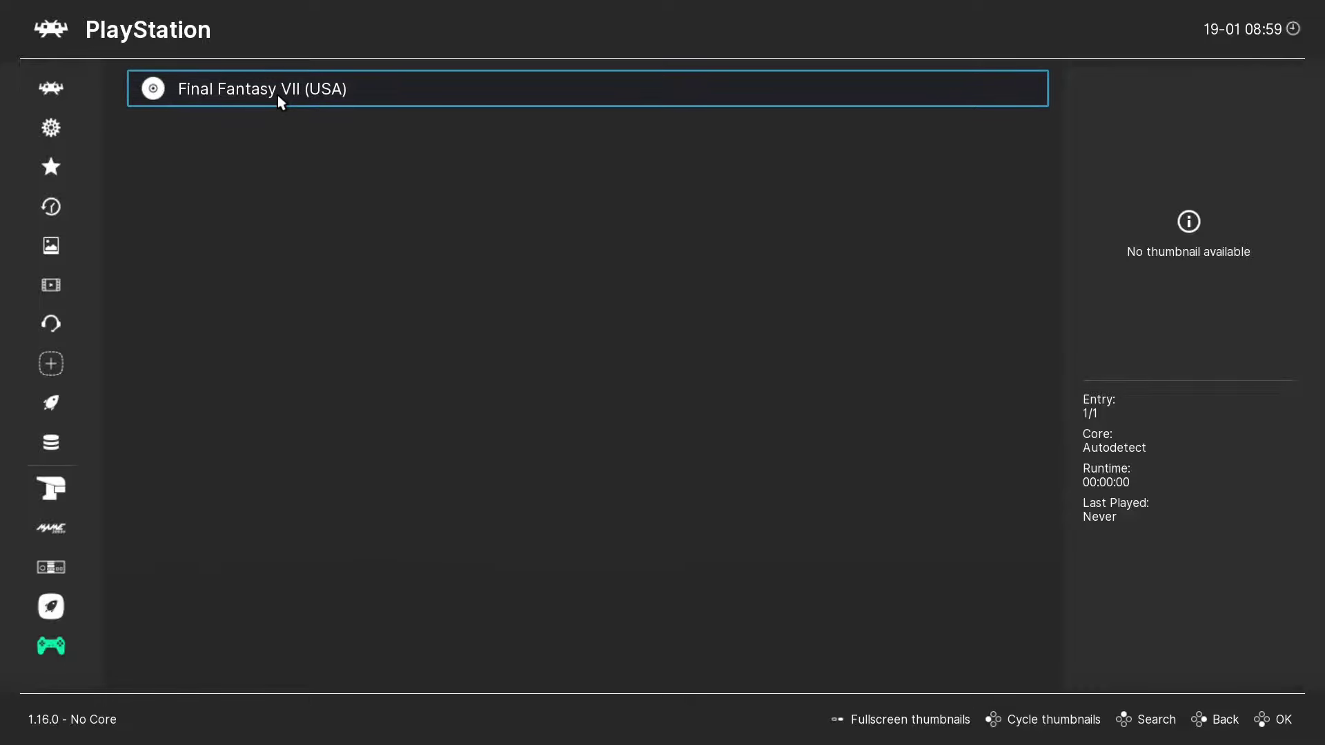
Download the thumbnails for Final Fantasy VII (USA) and run the game.
{"action": "left_click", "coordinate": [277, 94]}
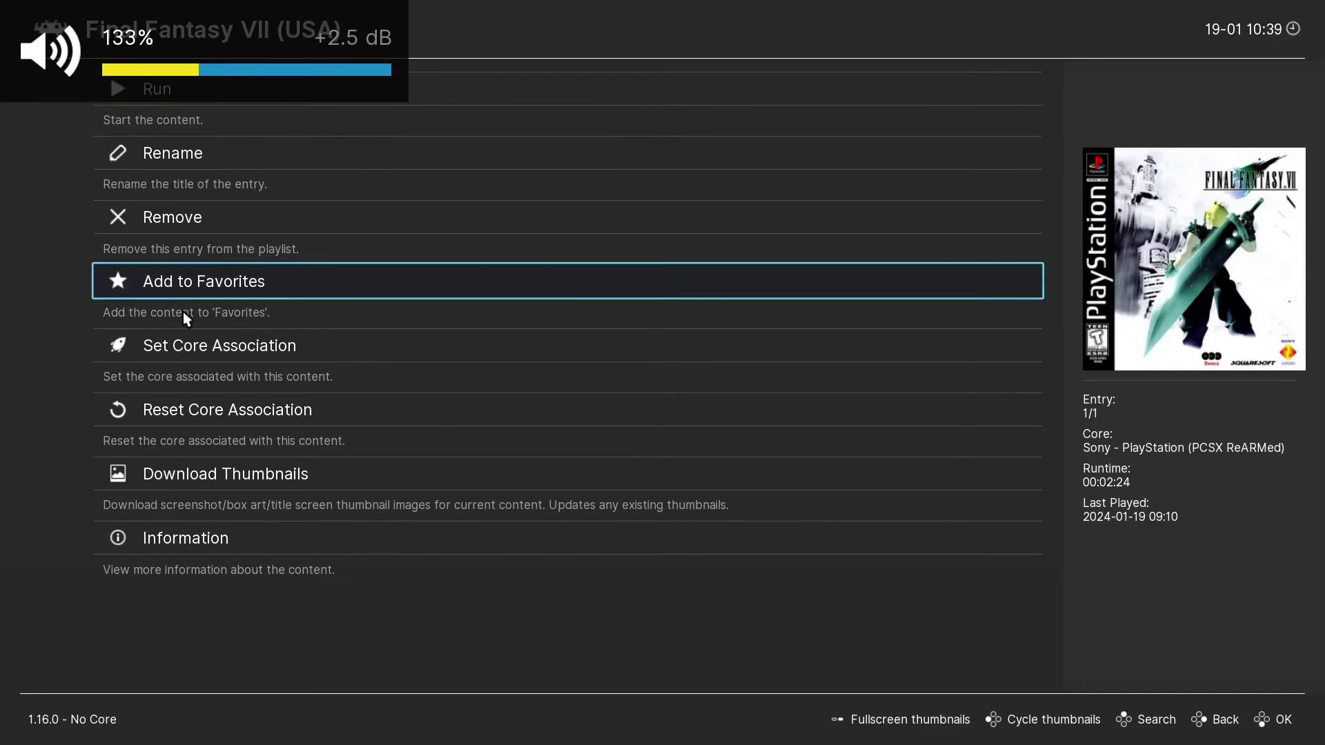
{"action": "left_click", "coordinate": [217, 479]}
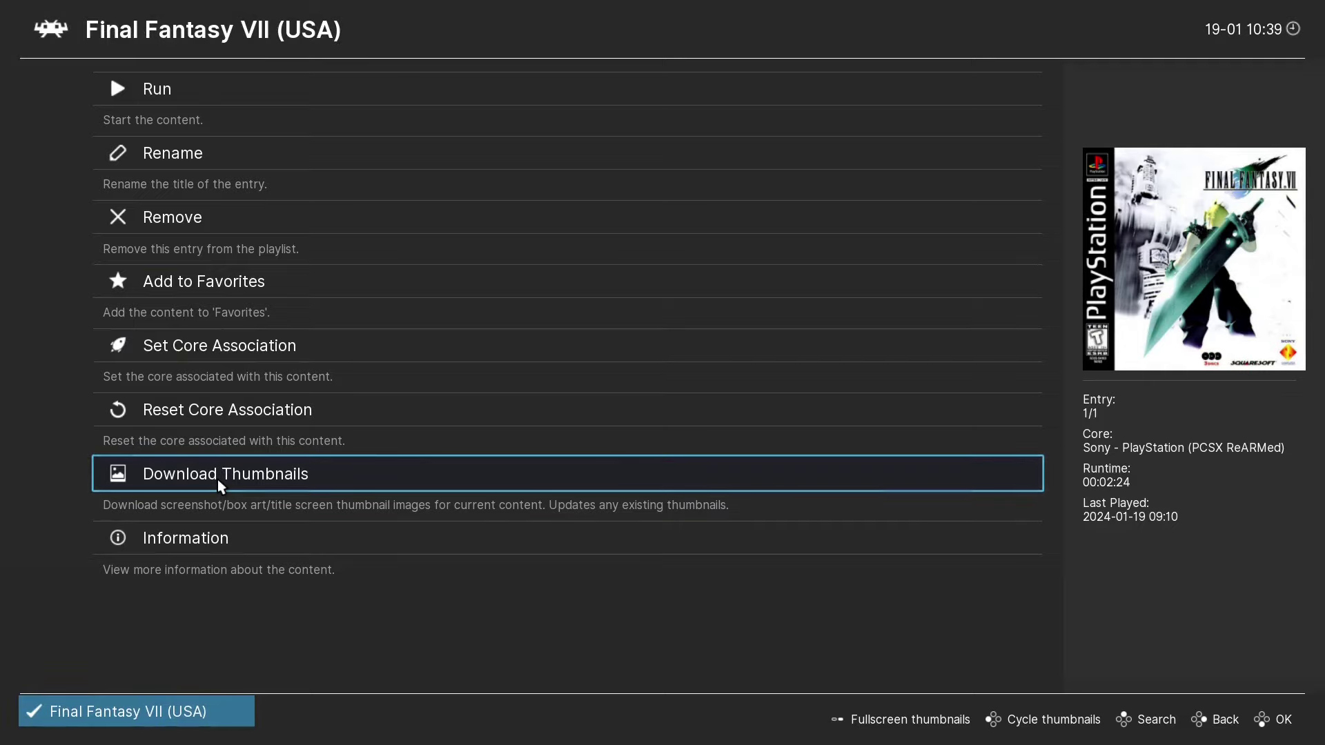
{"action": "left_click", "coordinate": [202, 91]}
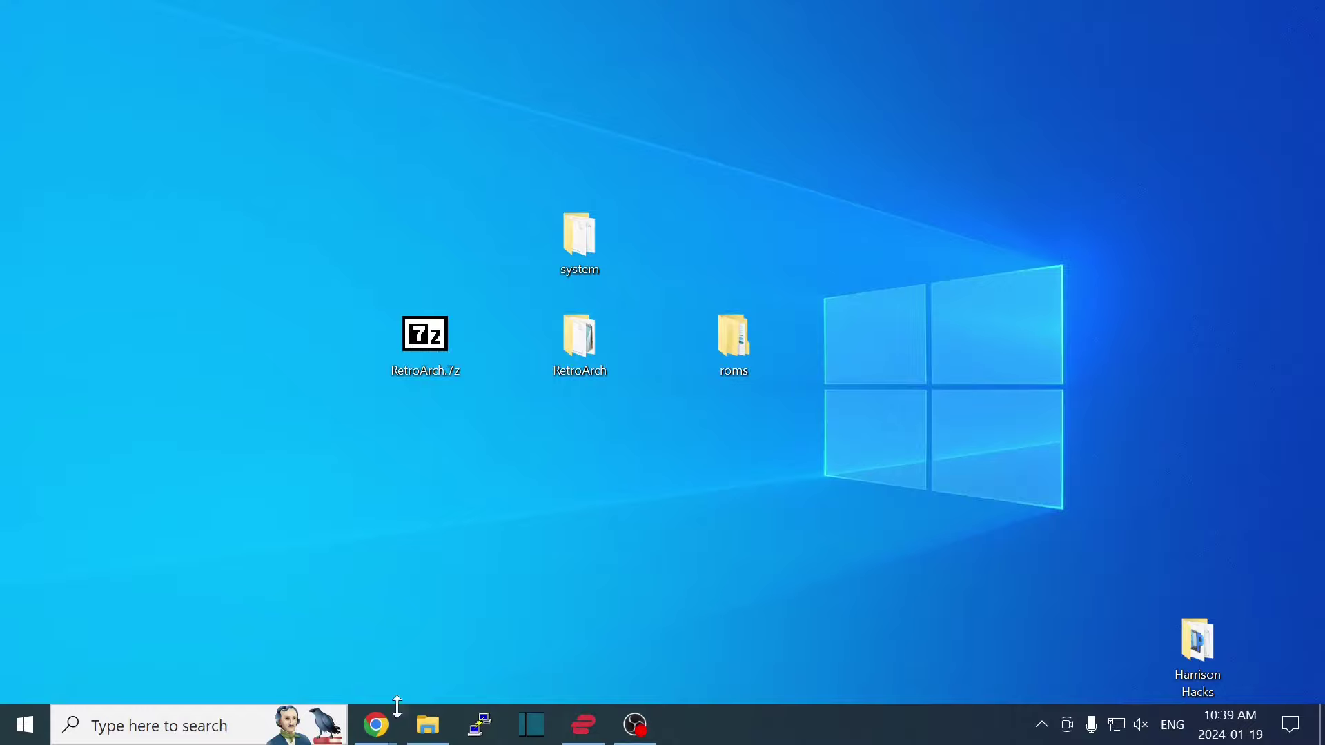
Switch to Chrome, examine the PSXbios download page and its address on archive.org, and close that window.
{"action": "mouse_move", "coordinate": [386, 733]}
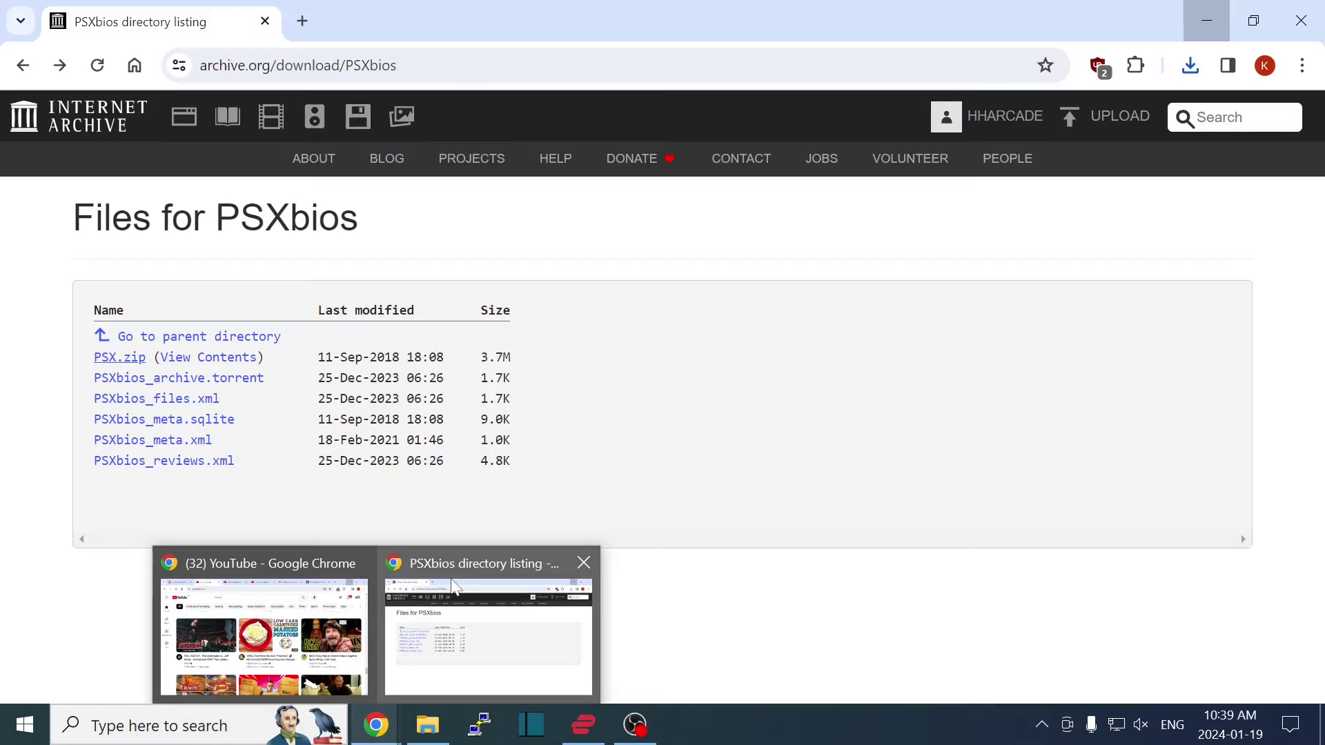
{"action": "left_click", "coordinate": [456, 565]}
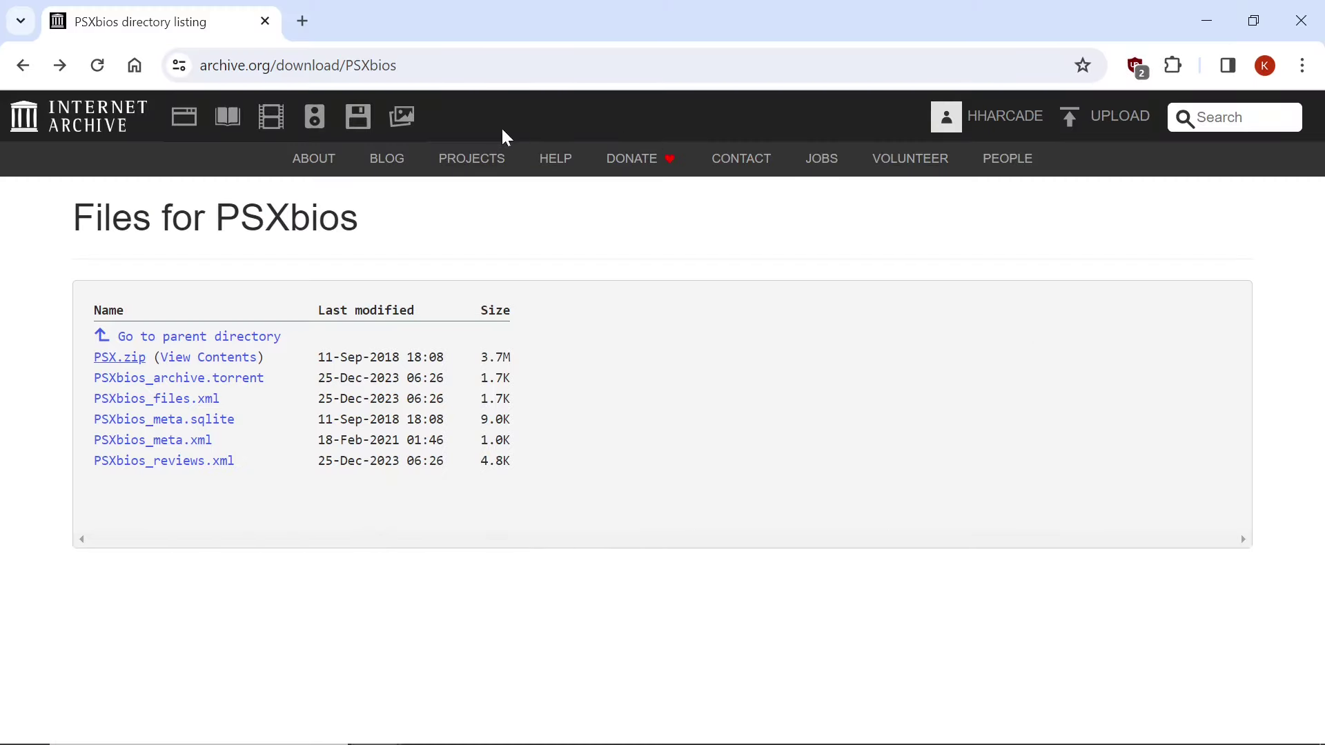
{"action": "left_click_drag", "start_coordinate": [261, 65], "coordinate": [397, 65]}
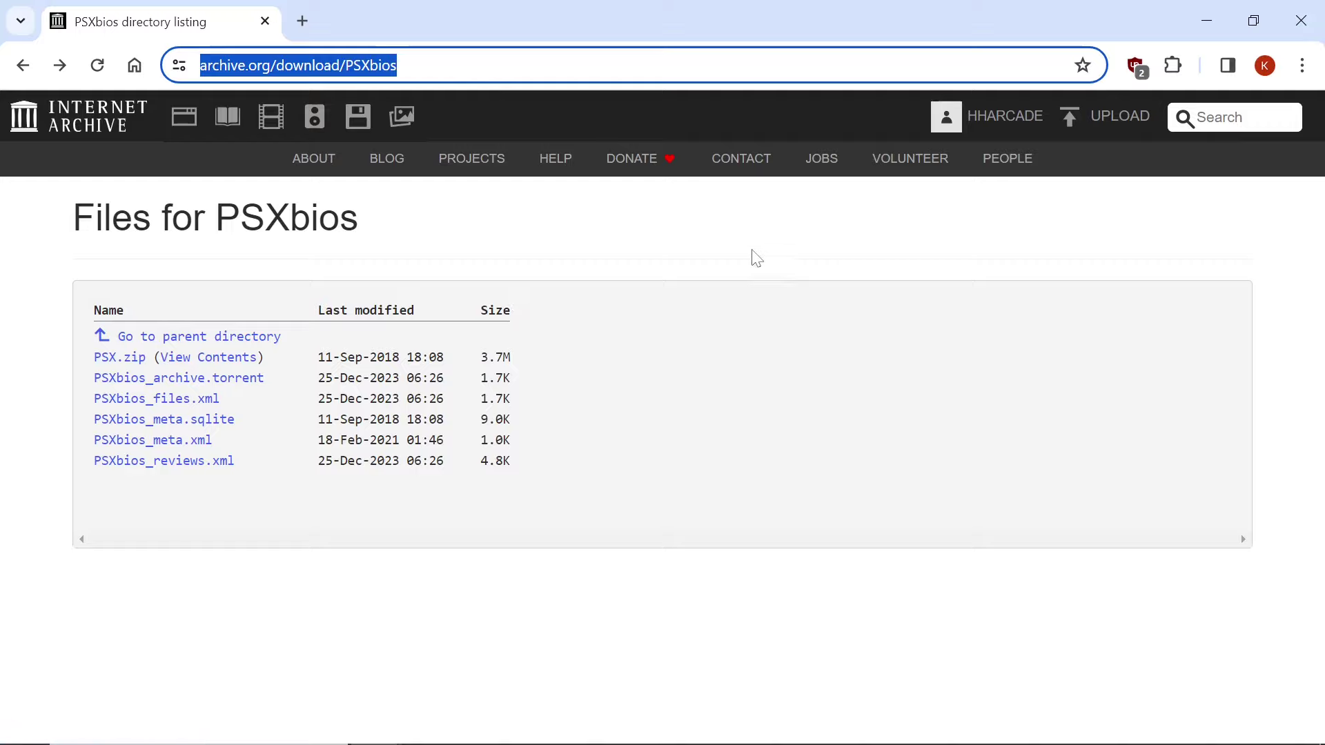
{"action": "left_click", "coordinate": [1302, 22]}
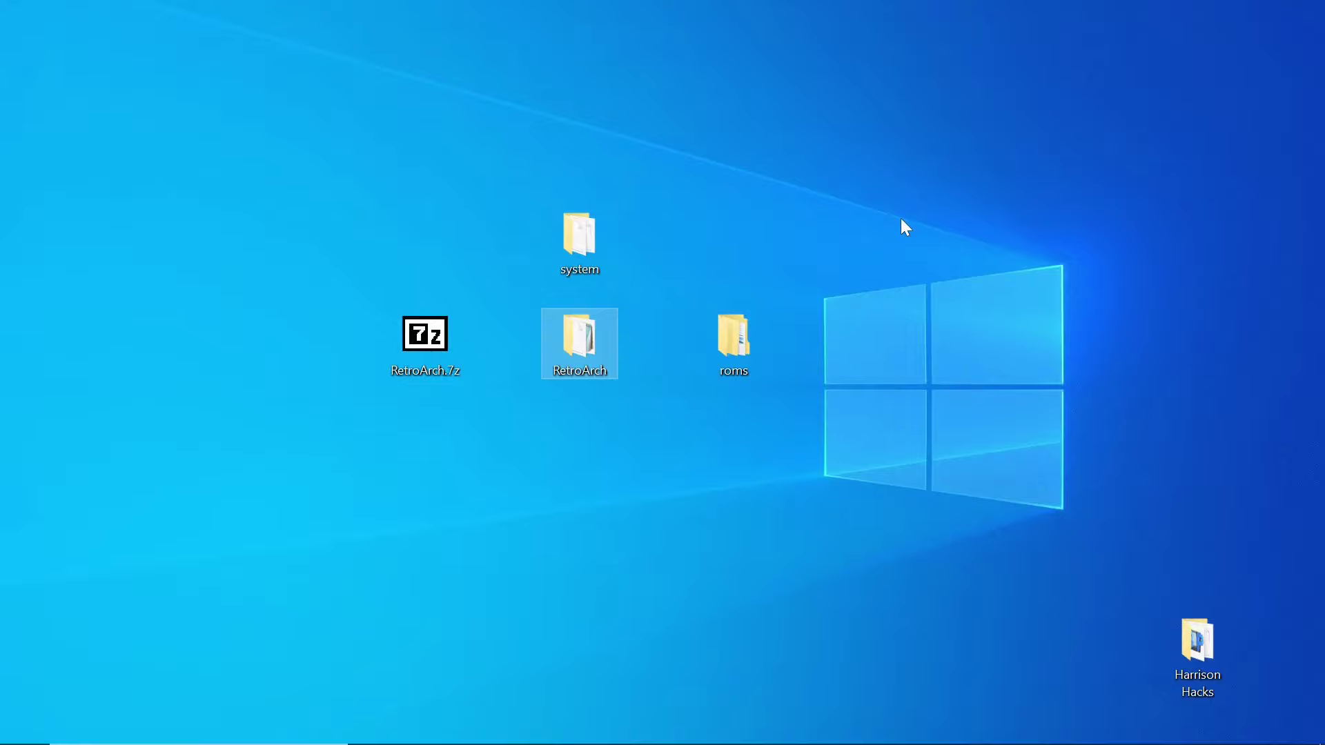
Cut all the PSX BIOS BIN files from the system folder on the desktop.
{"action": "double_click", "coordinate": [578, 239]}
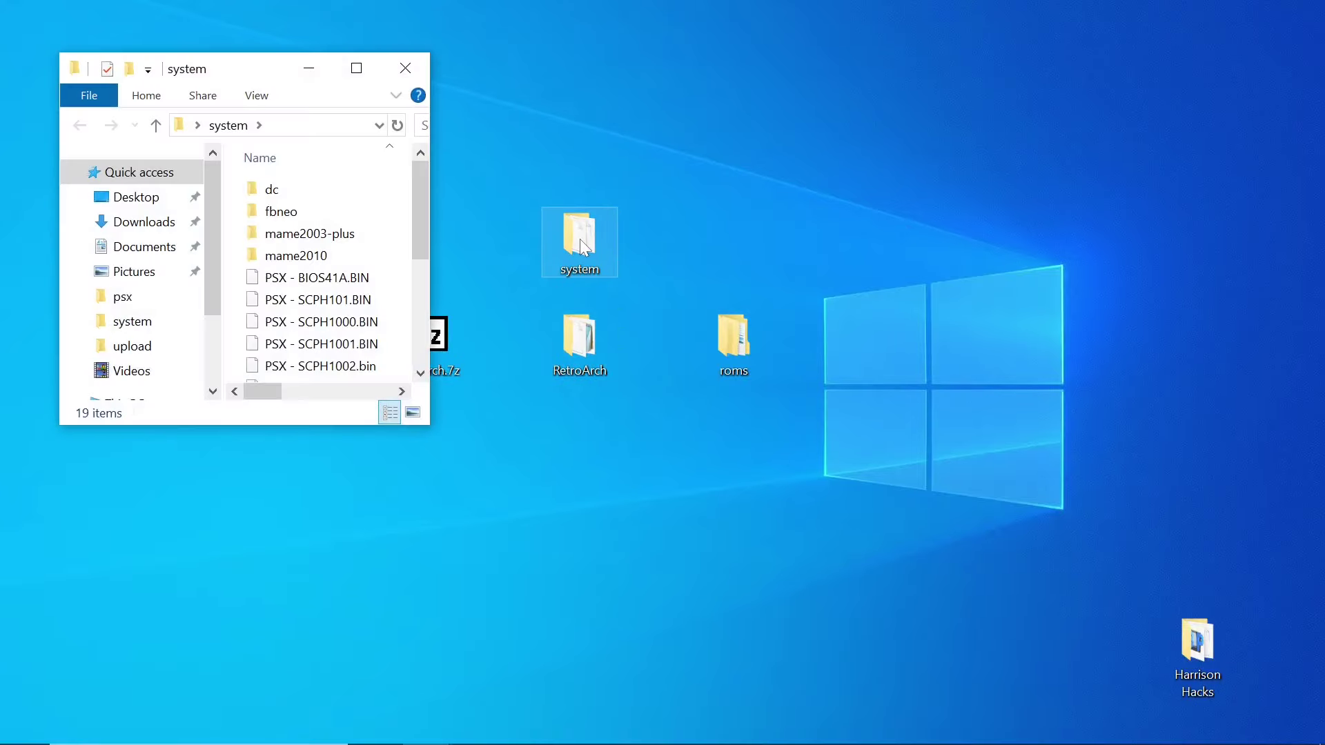
{"action": "left_click", "coordinate": [356, 69]}
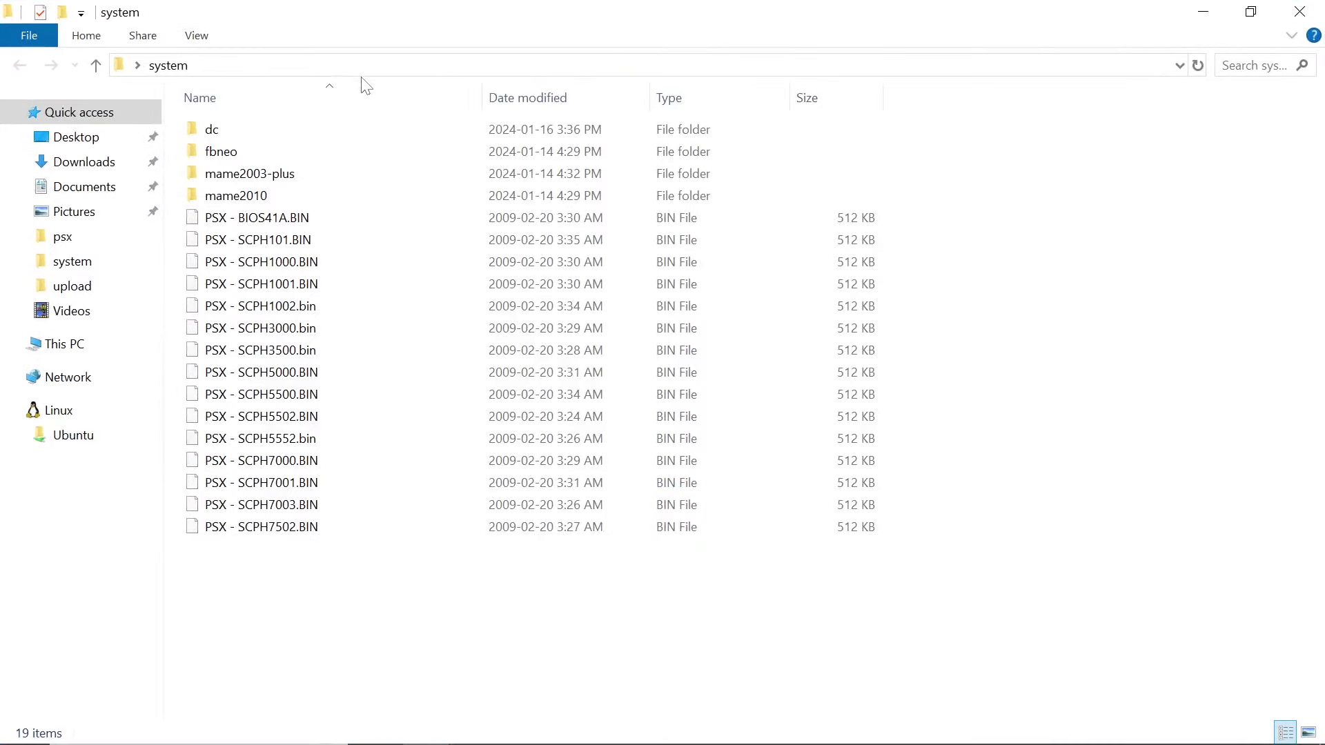
{"action": "left_click_drag", "start_coordinate": [308, 582], "coordinate": [238, 219]}
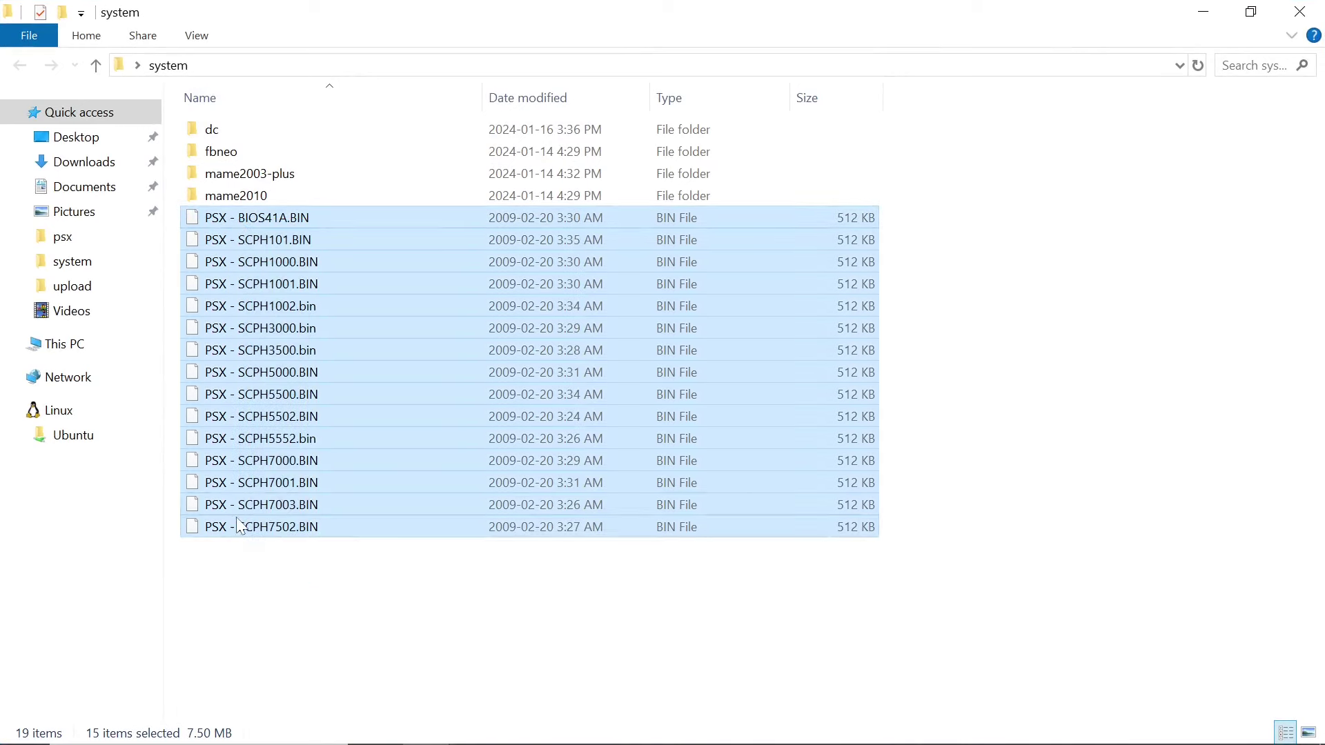
{"action": "right_click", "coordinate": [250, 390]}
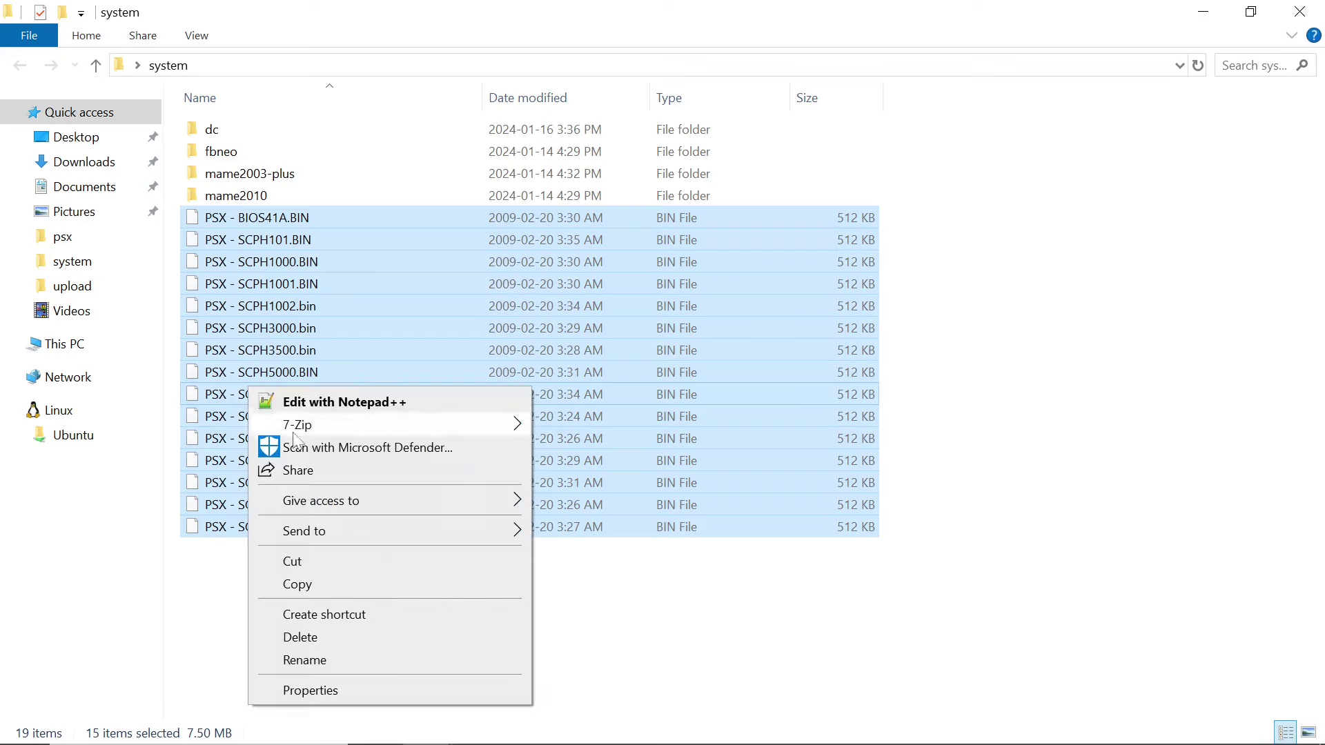
{"action": "left_click", "coordinate": [311, 564]}
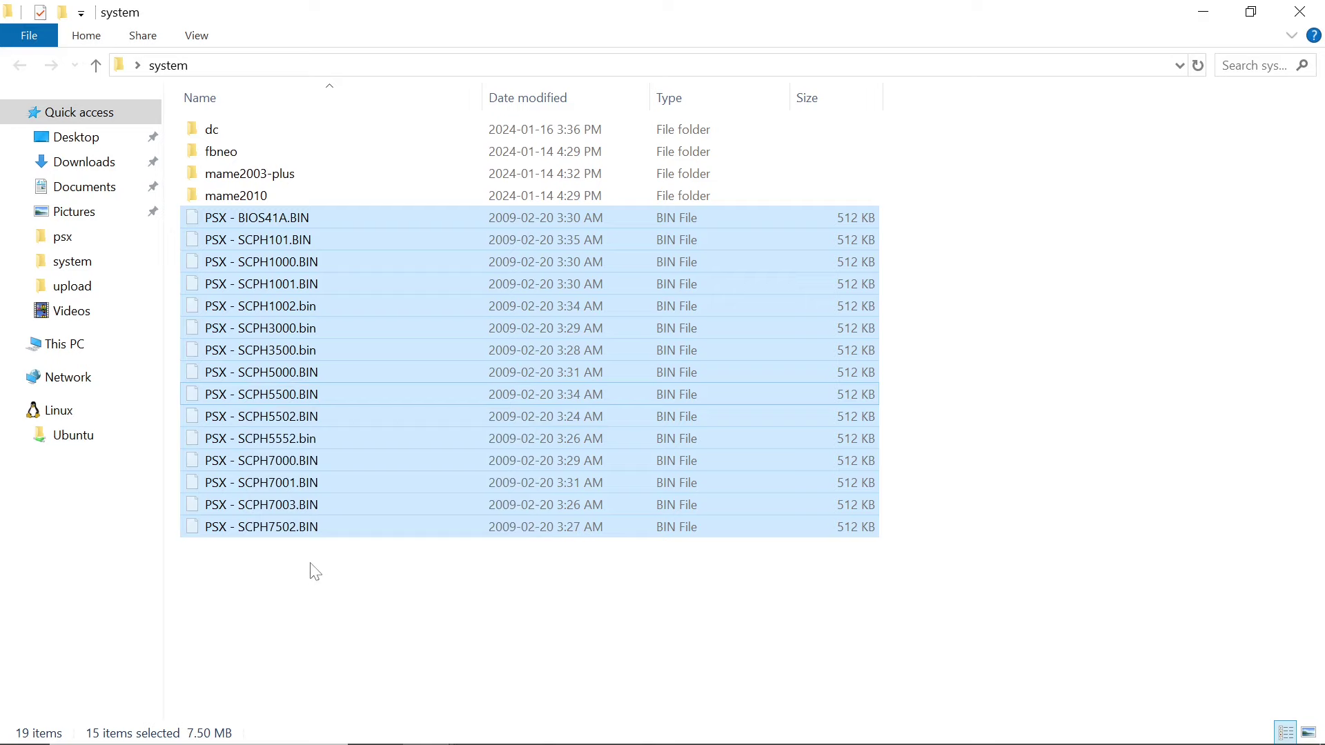
Paste the cut PSX BIOS files into the RetroArch\system folder.
{"action": "left_click", "coordinate": [1311, 15]}
{"action": "double_click", "coordinate": [592, 340]}
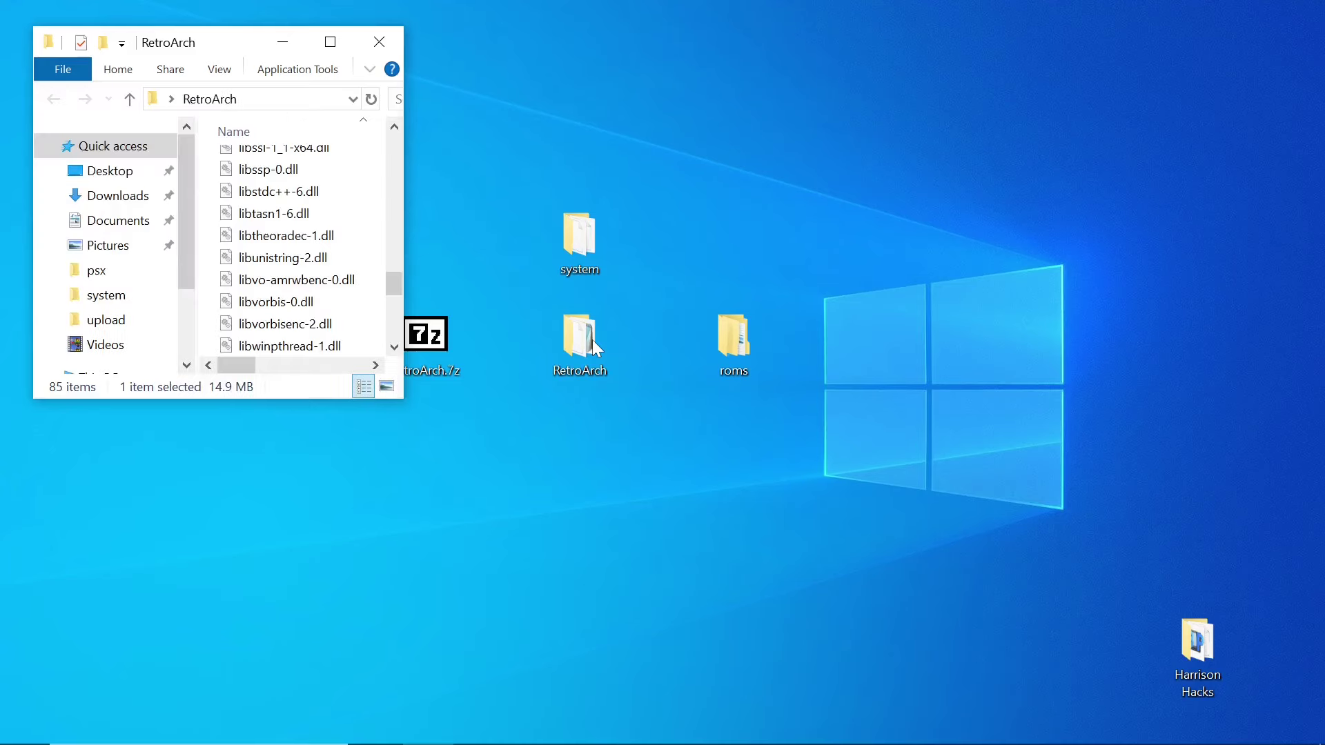
{"action": "left_click", "coordinate": [329, 43]}
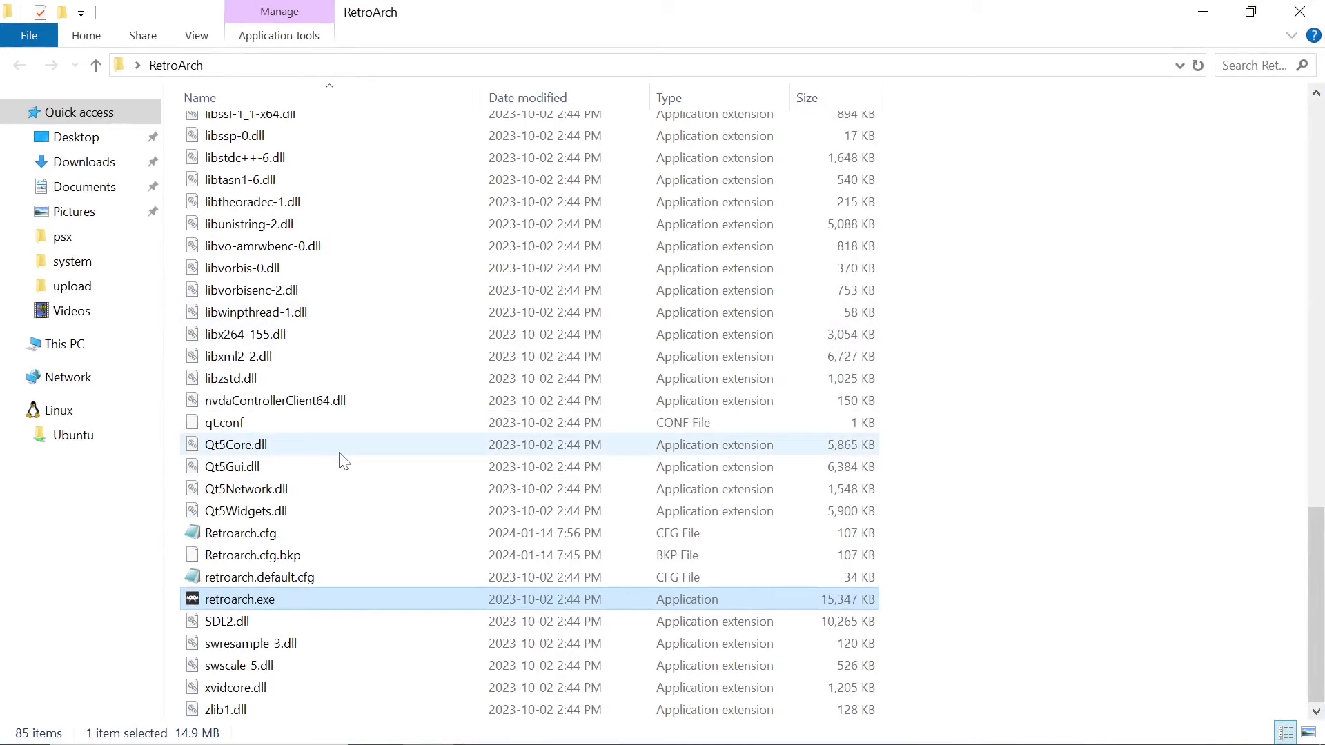
{"action": "scroll", "coordinate": [345, 460], "scroll_direction": "up", "scroll_amount": 5}
{"action": "scroll", "coordinate": [345, 456], "scroll_direction": "up", "scroll_amount": 10}
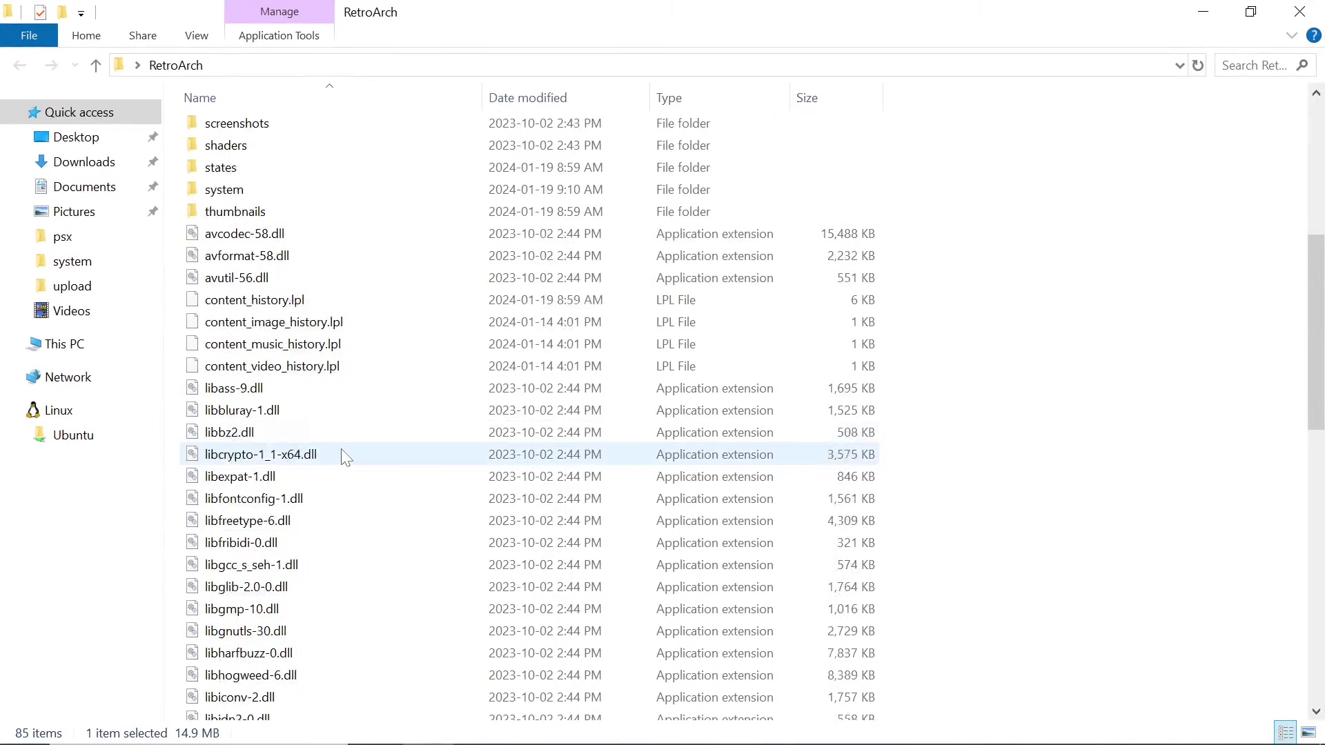
{"action": "double_click", "coordinate": [247, 259]}
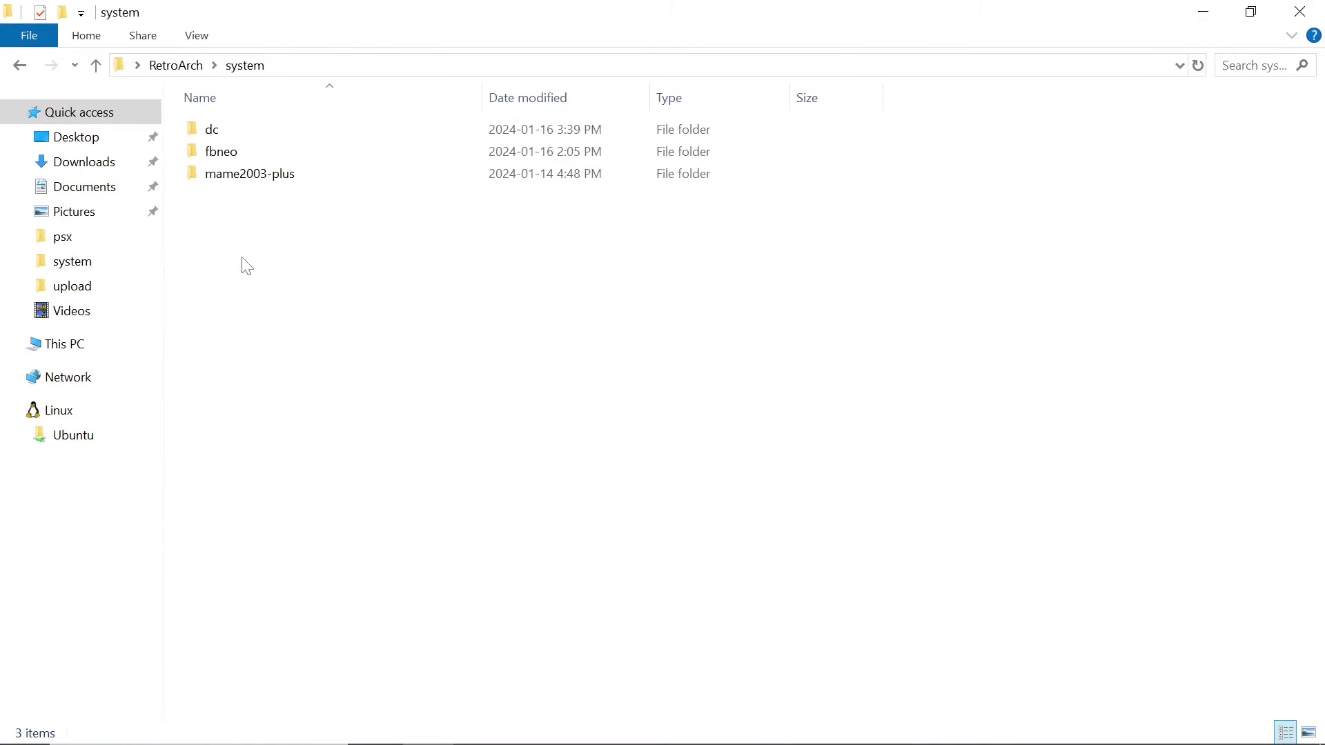
{"action": "right_click", "coordinate": [238, 316]}
{"action": "left_click", "coordinate": [295, 455]}
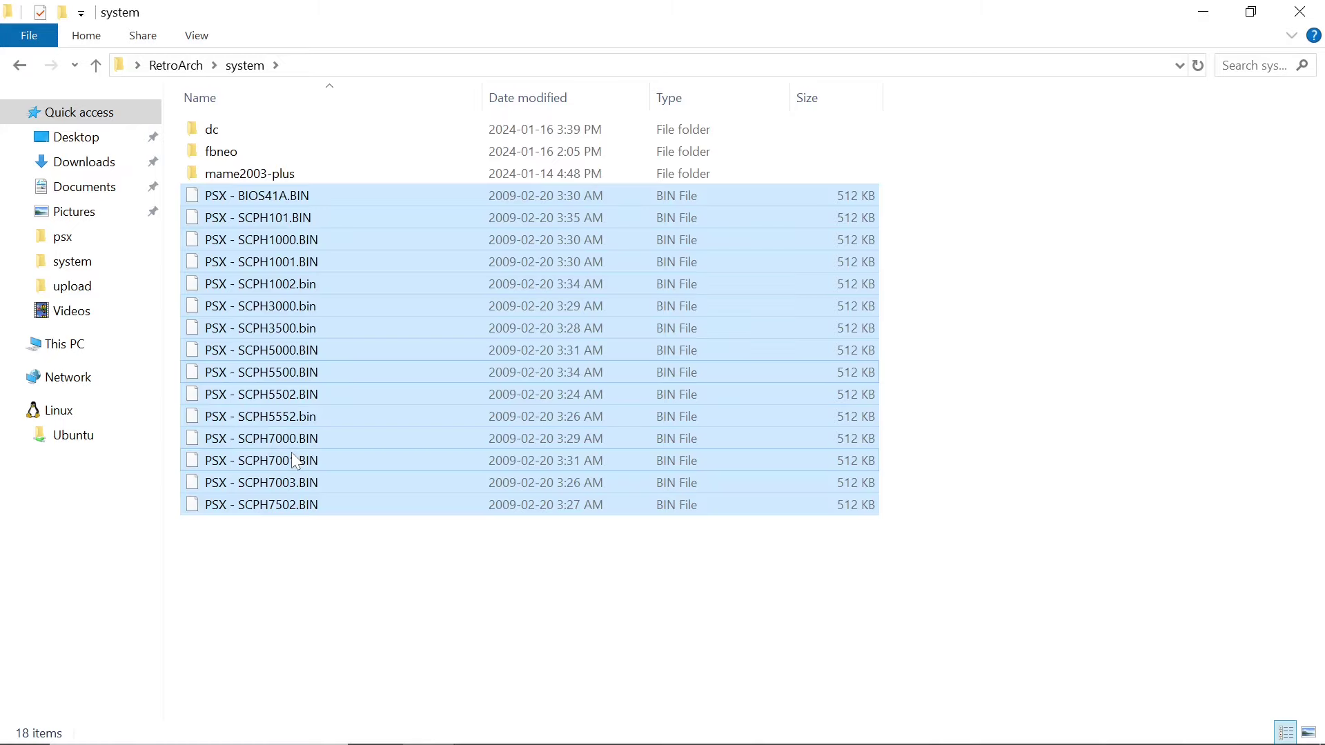
{"action": "left_click", "coordinate": [383, 623]}
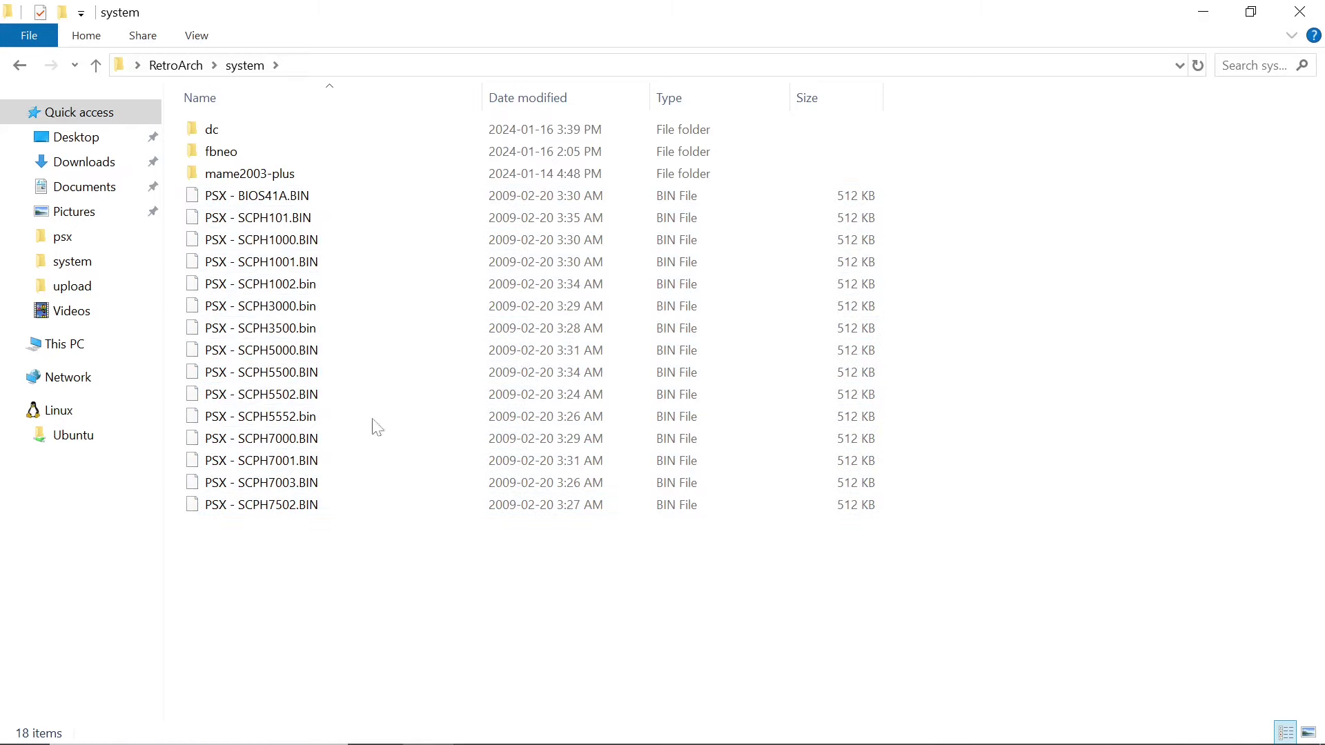
Launch retroarch.exe from the RetroArch folder and run Final Fantasy VII (USA) from the PlayStation playlist.
{"action": "left_click", "coordinate": [175, 65]}
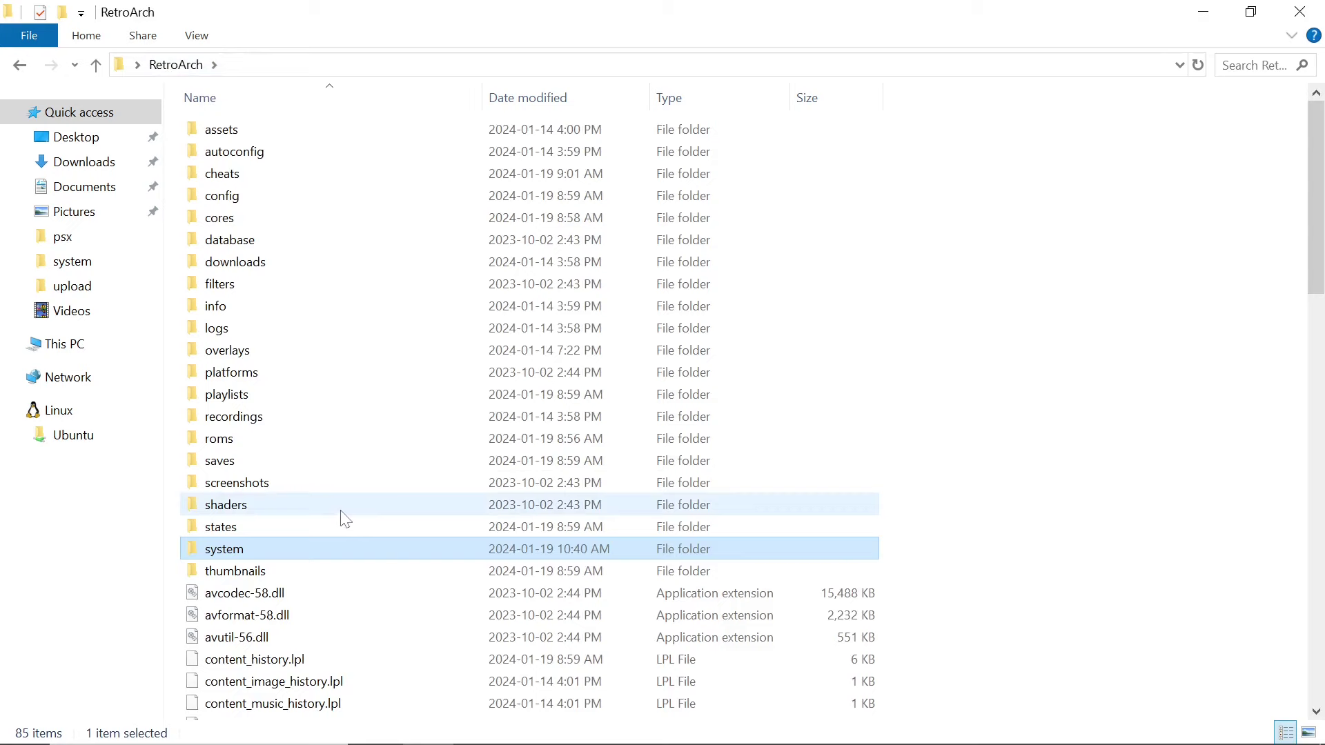
{"action": "scroll", "coordinate": [345, 519], "scroll_direction": "down", "scroll_amount": 19}
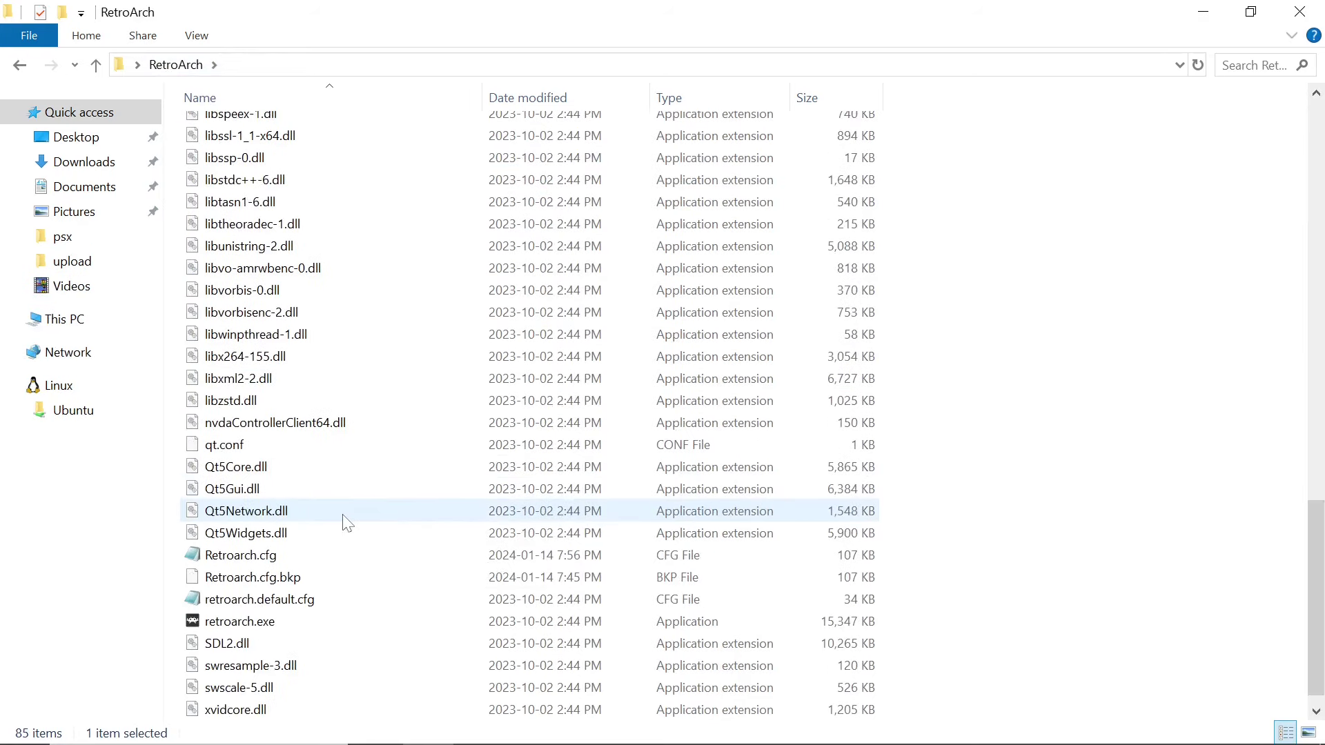
{"action": "double_click", "coordinate": [257, 621]}
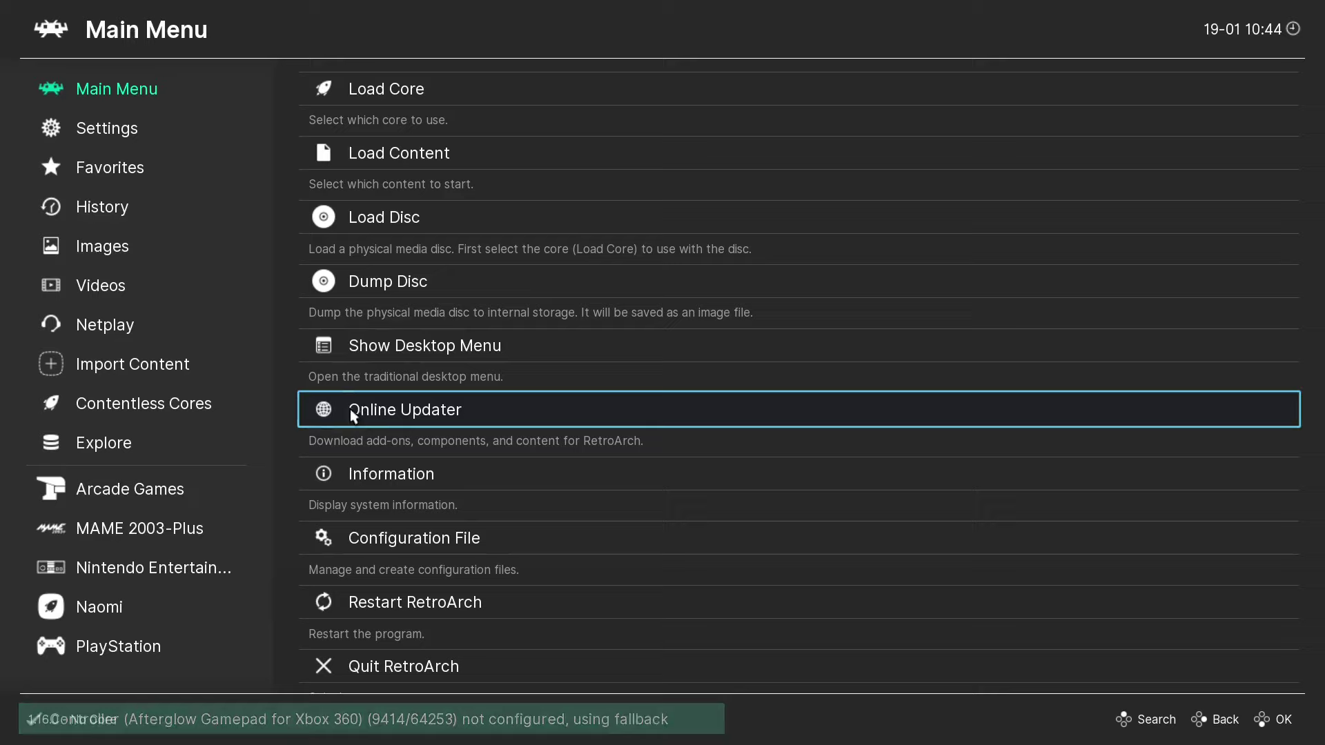
{"action": "left_click", "coordinate": [105, 649]}
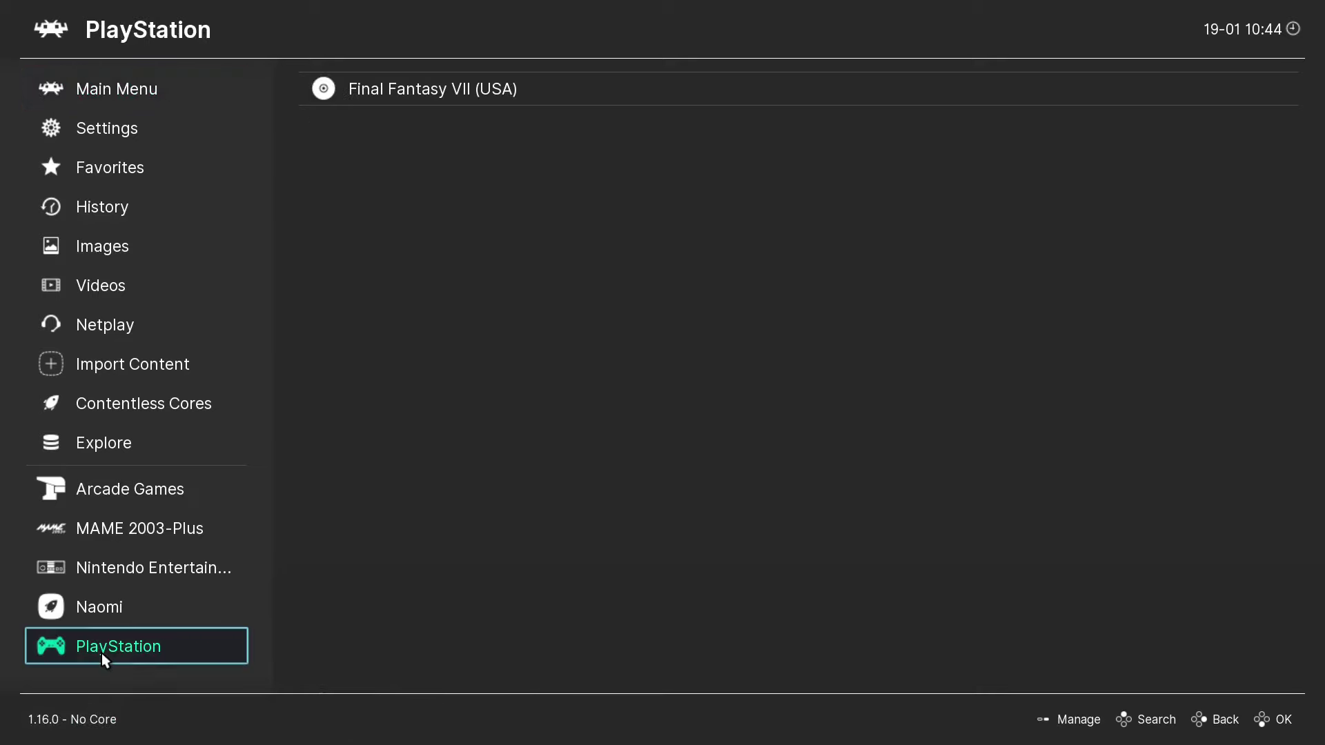
{"action": "left_click", "coordinate": [274, 109]}
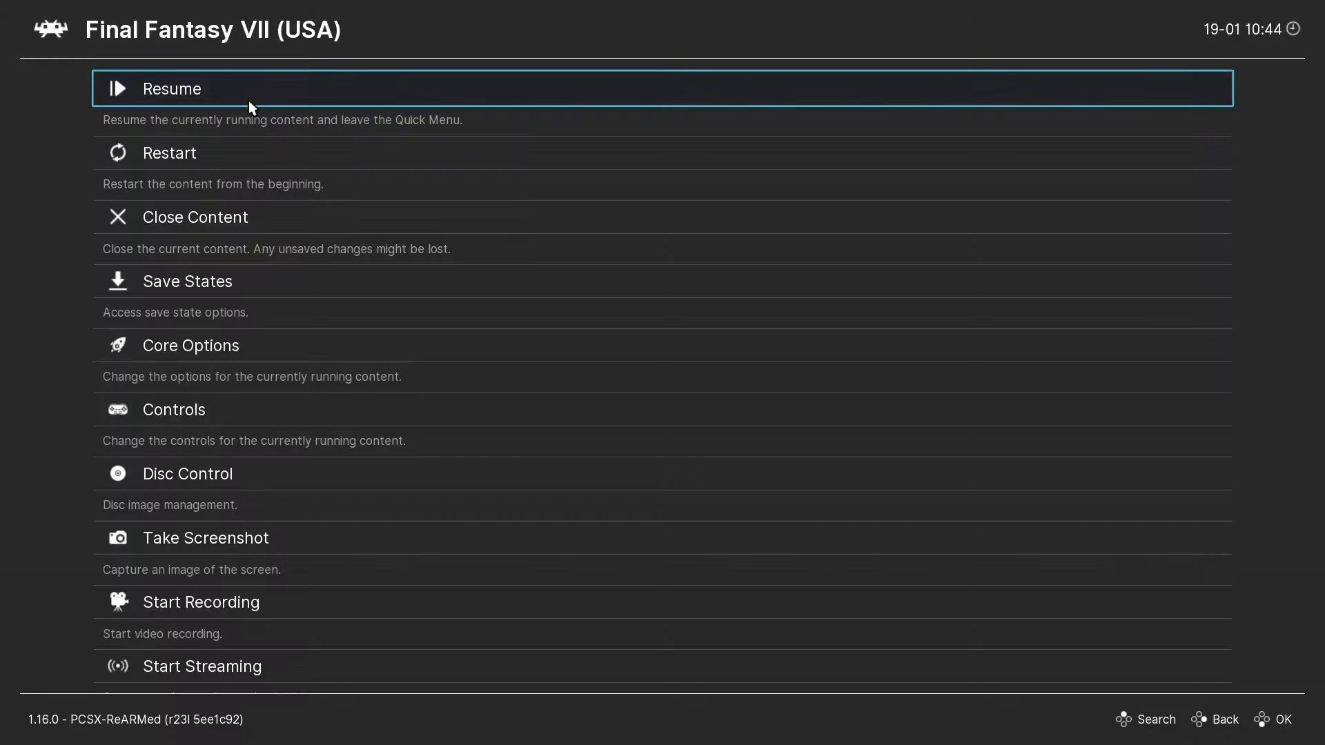
Eject the virtual disc, choose Final Fantasy VII (USA) (Disc 2) as the current disc index and insert it.
{"action": "left_click", "coordinate": [201, 484]}
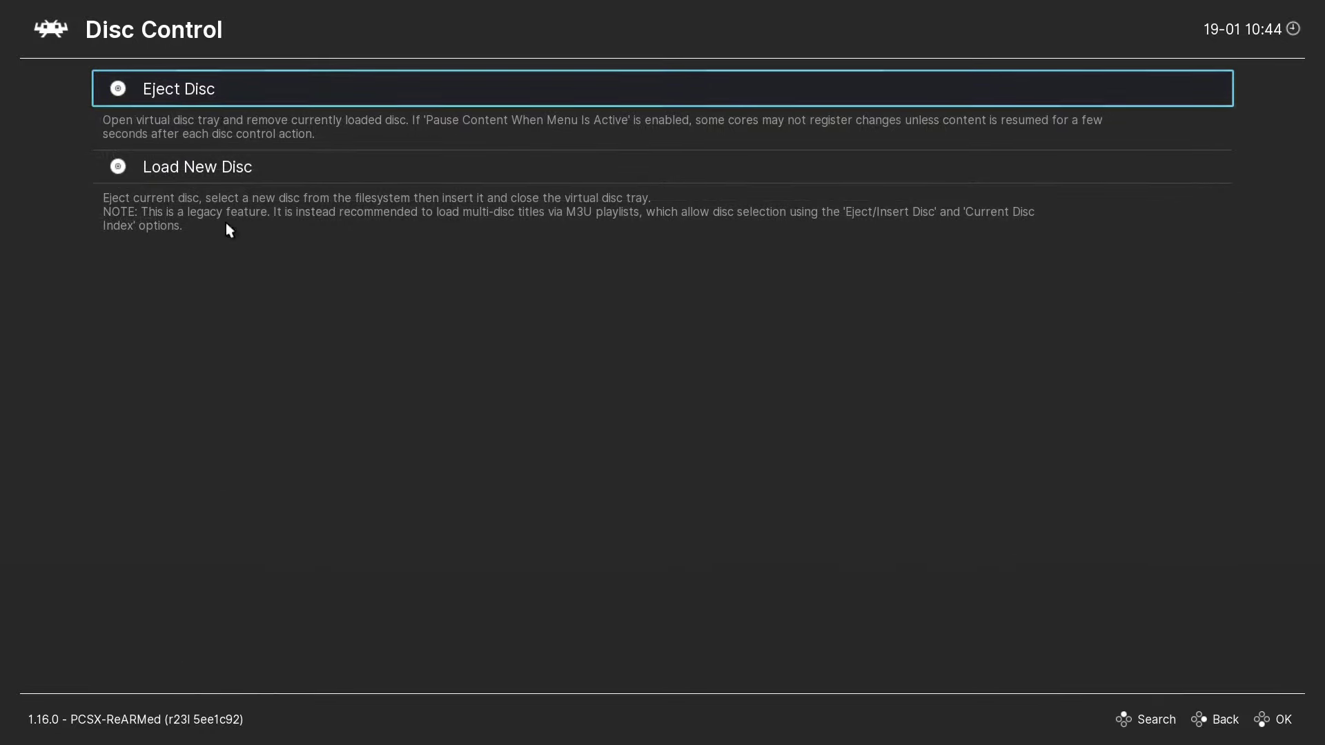
{"action": "left_click", "coordinate": [210, 96]}
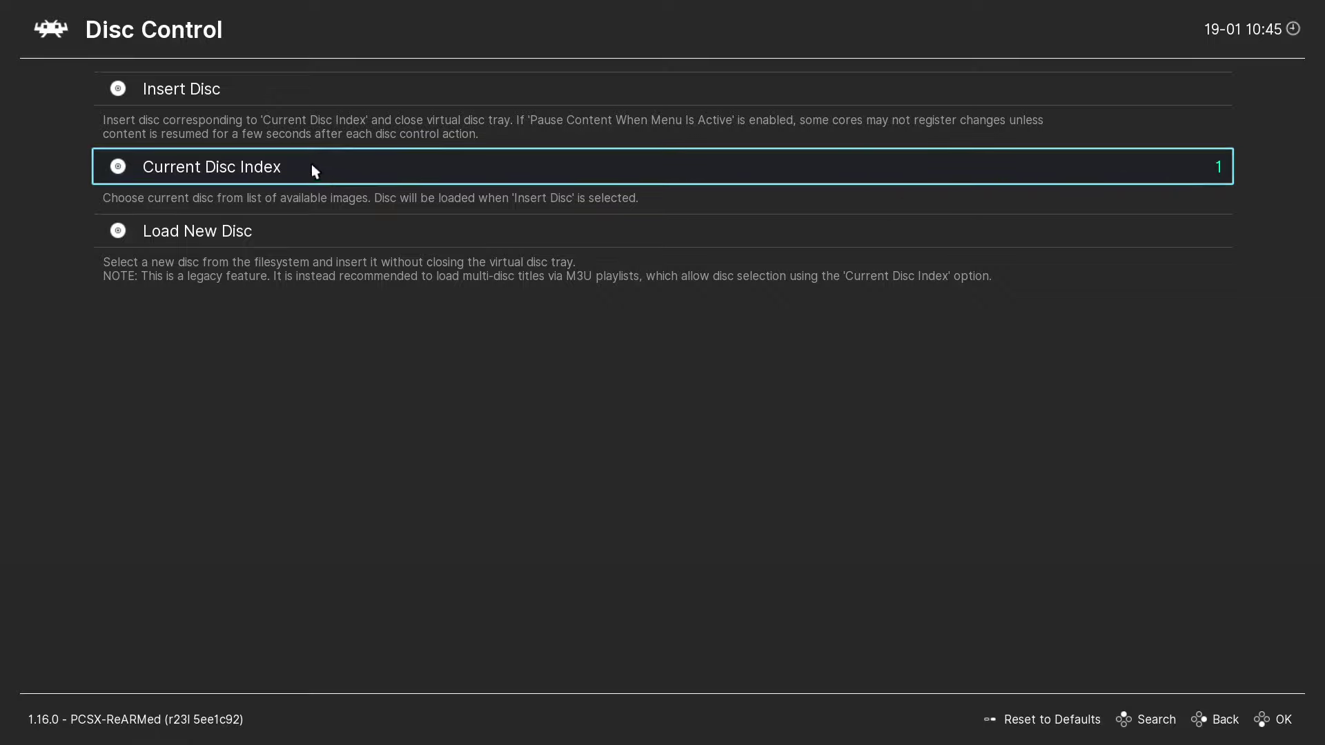
{"action": "left_click", "coordinate": [248, 167]}
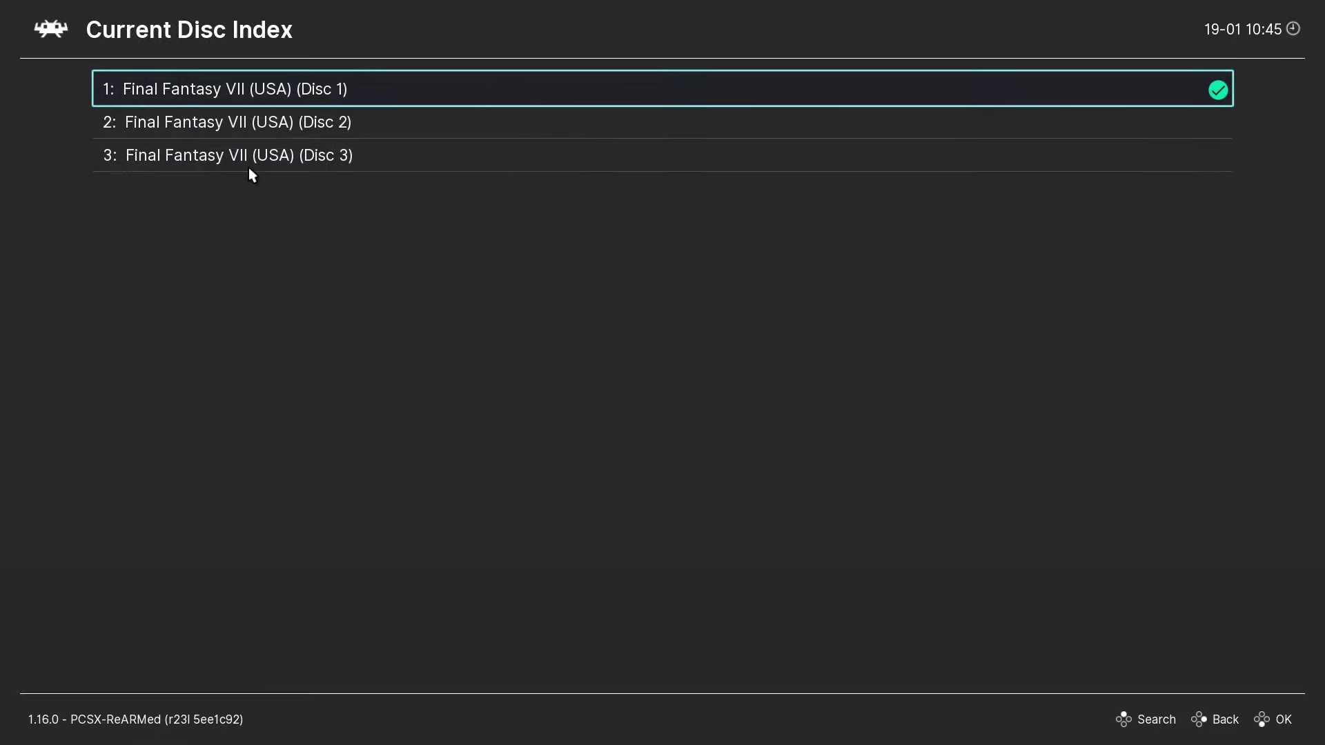
{"action": "left_click", "coordinate": [259, 122]}
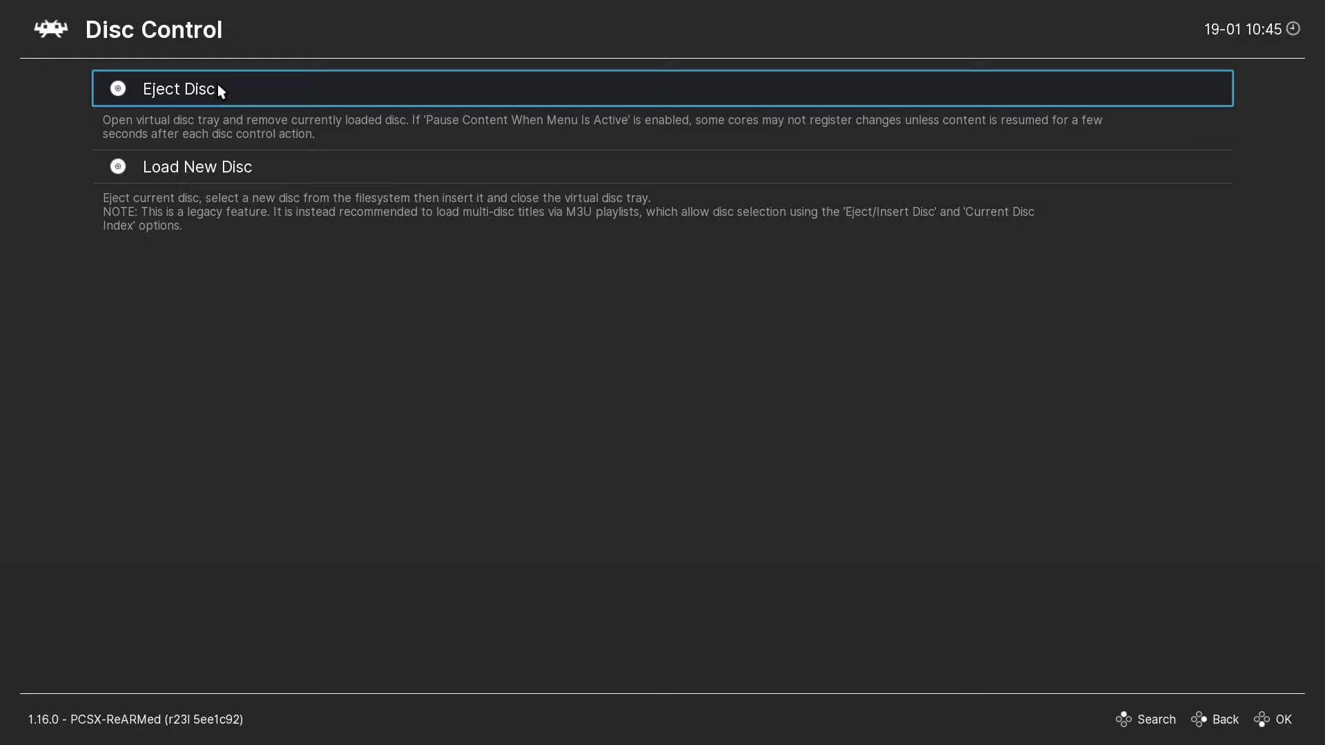
{"action": "key", "text": "BackSpace"}
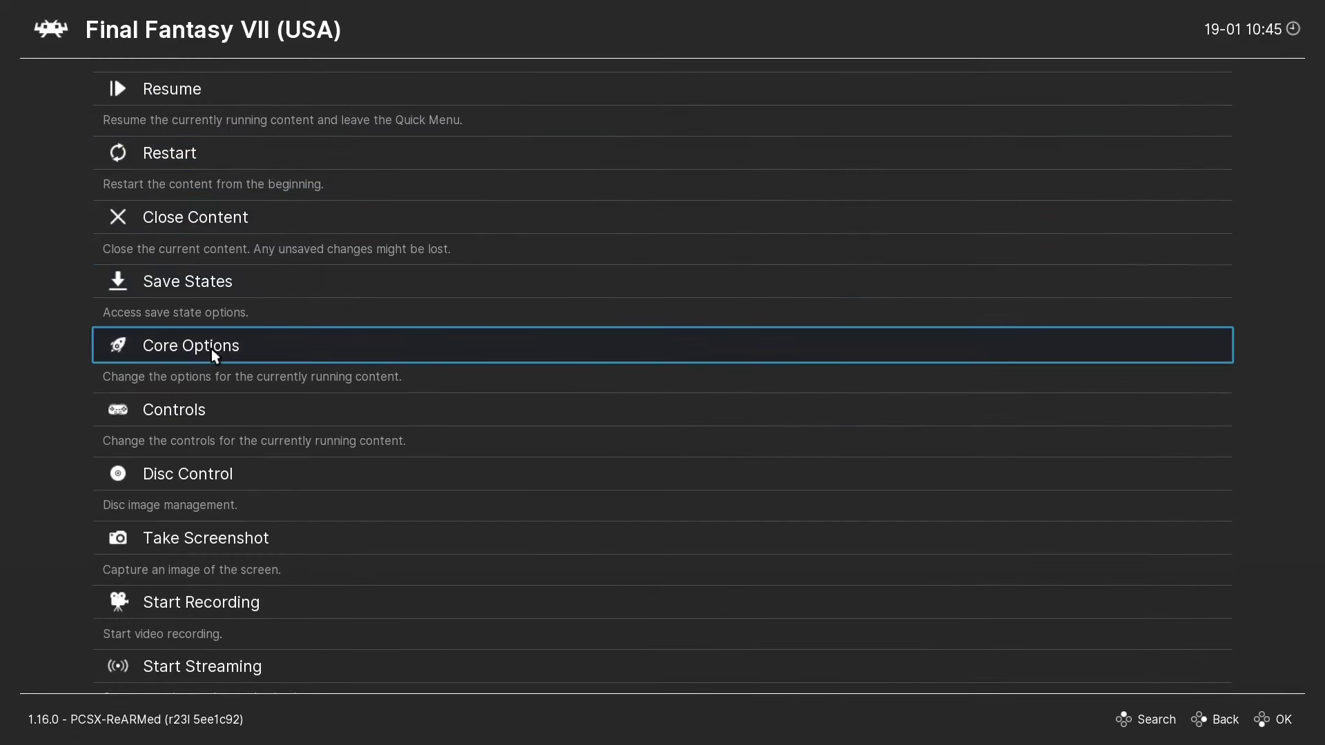
Select Auto for both Region and BIOS Selection in the core's system options.
{"action": "left_click", "coordinate": [211, 349]}
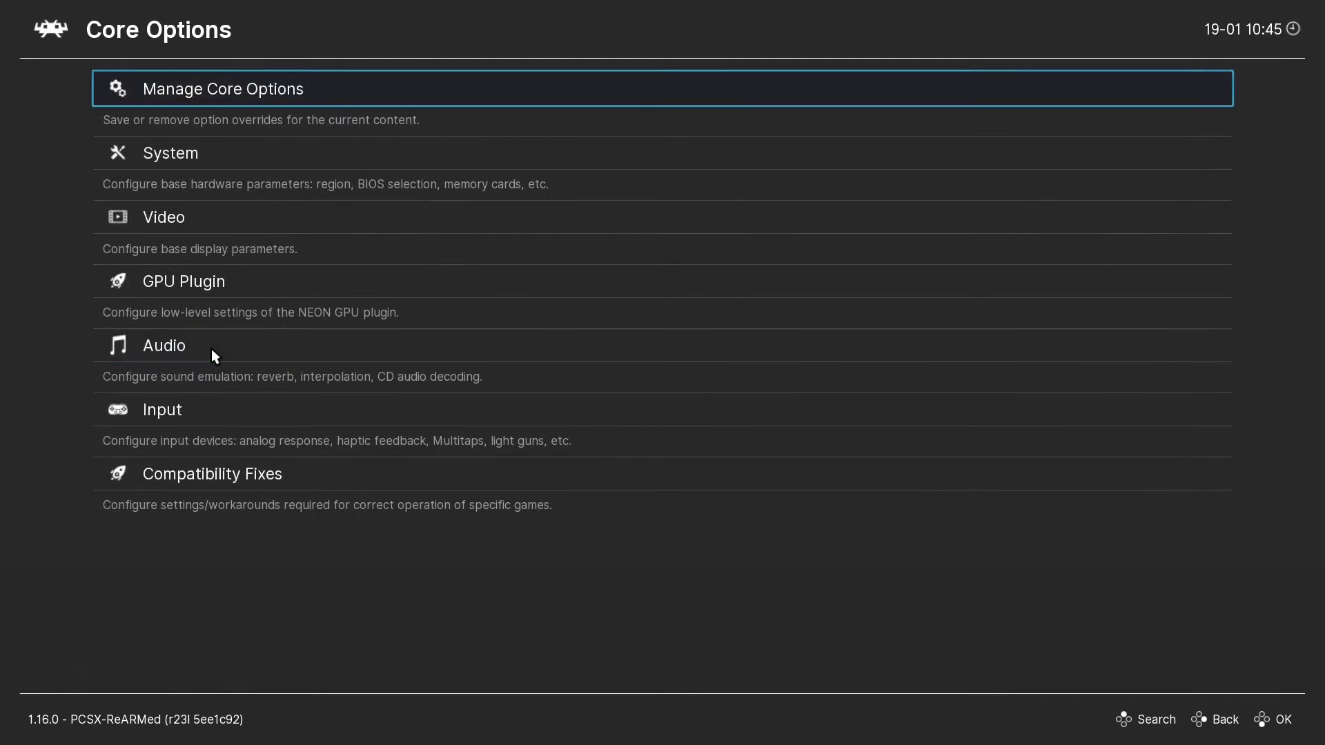
{"action": "left_click", "coordinate": [209, 173]}
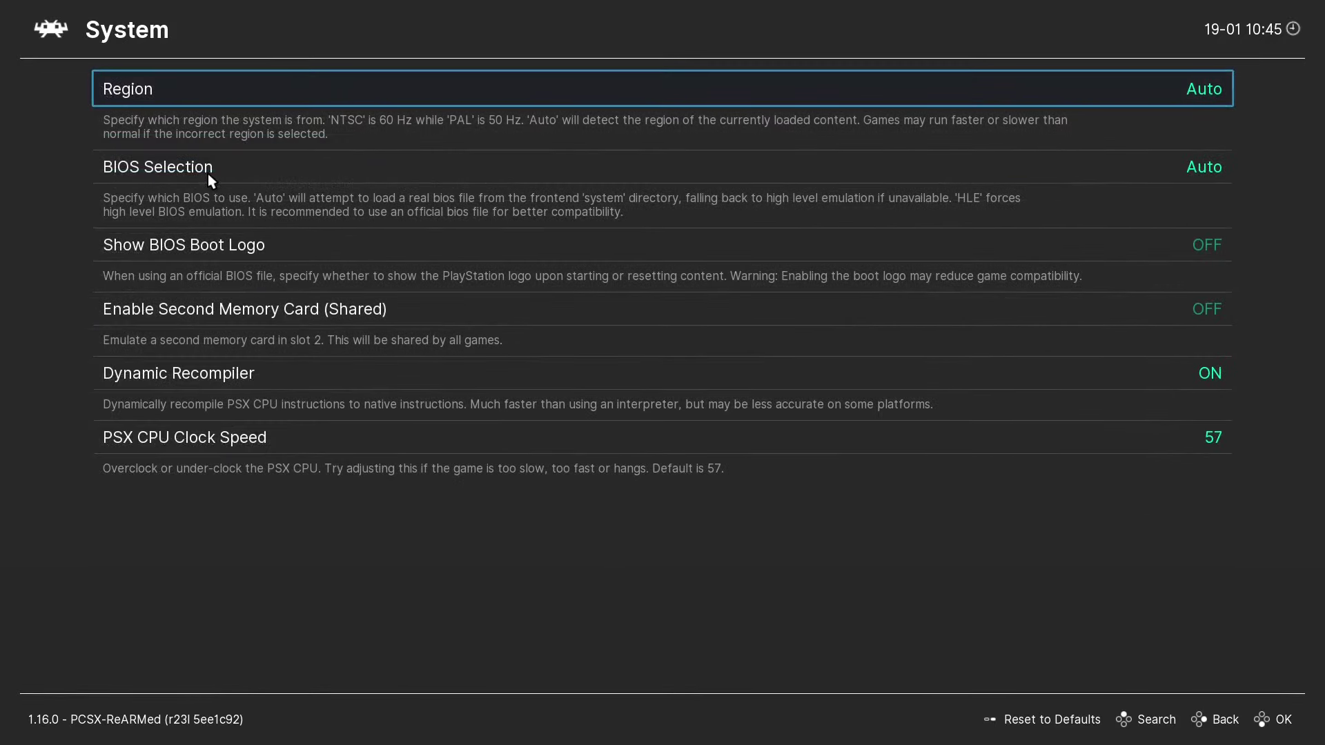
{"action": "left_click", "coordinate": [281, 96]}
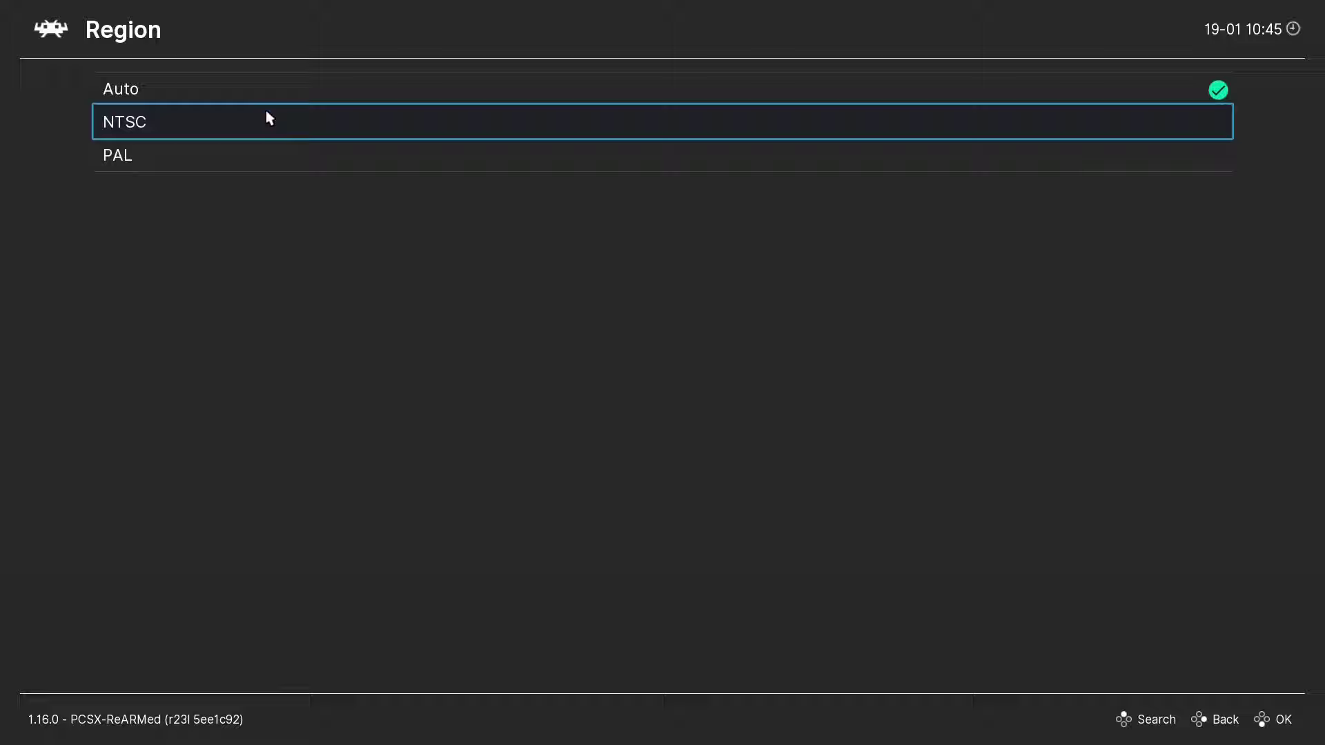
{"action": "left_click", "coordinate": [258, 94]}
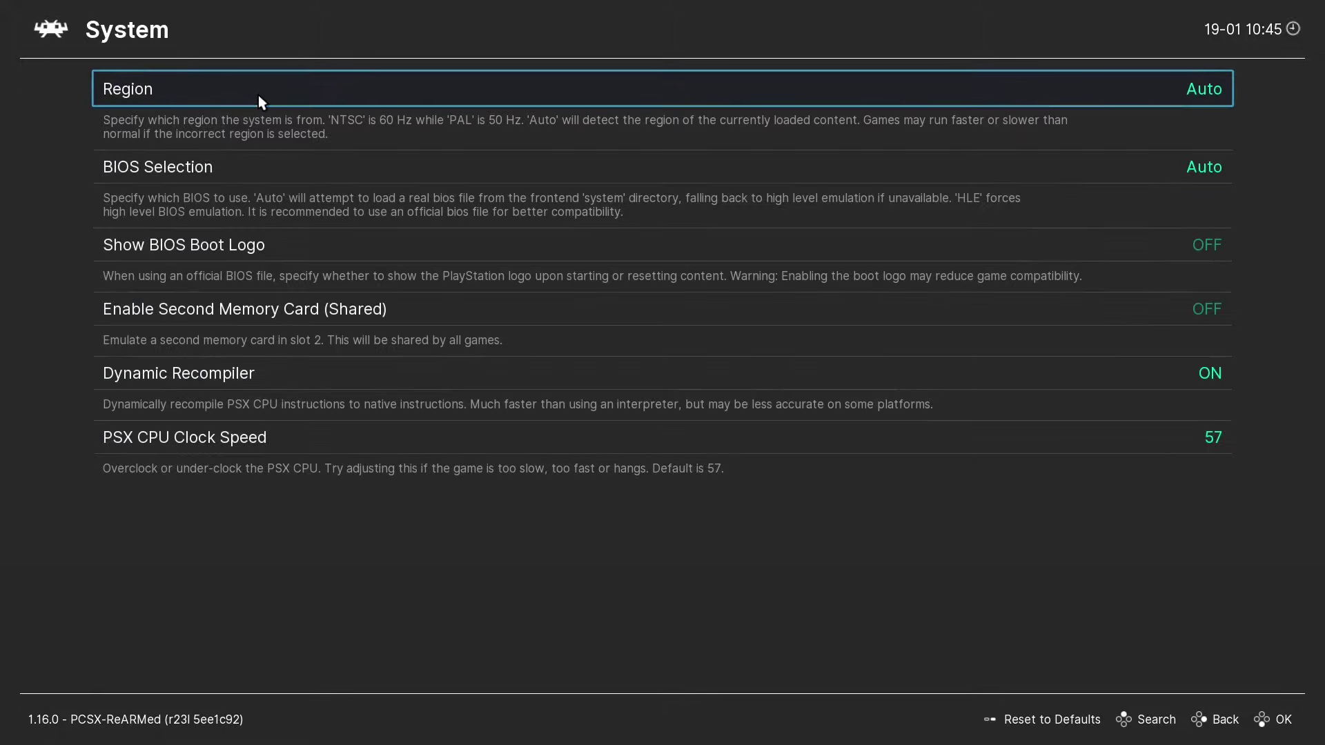
{"action": "left_click", "coordinate": [272, 179]}
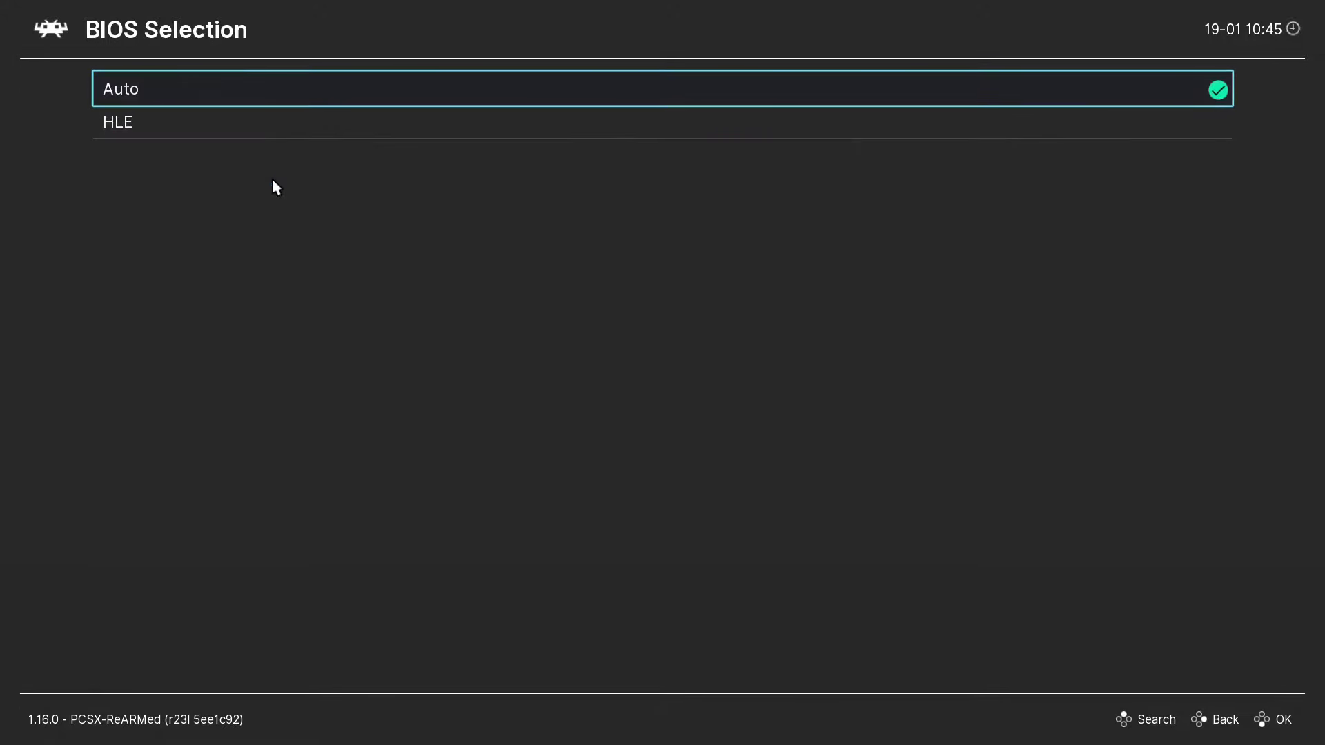
{"action": "left_click", "coordinate": [225, 96]}
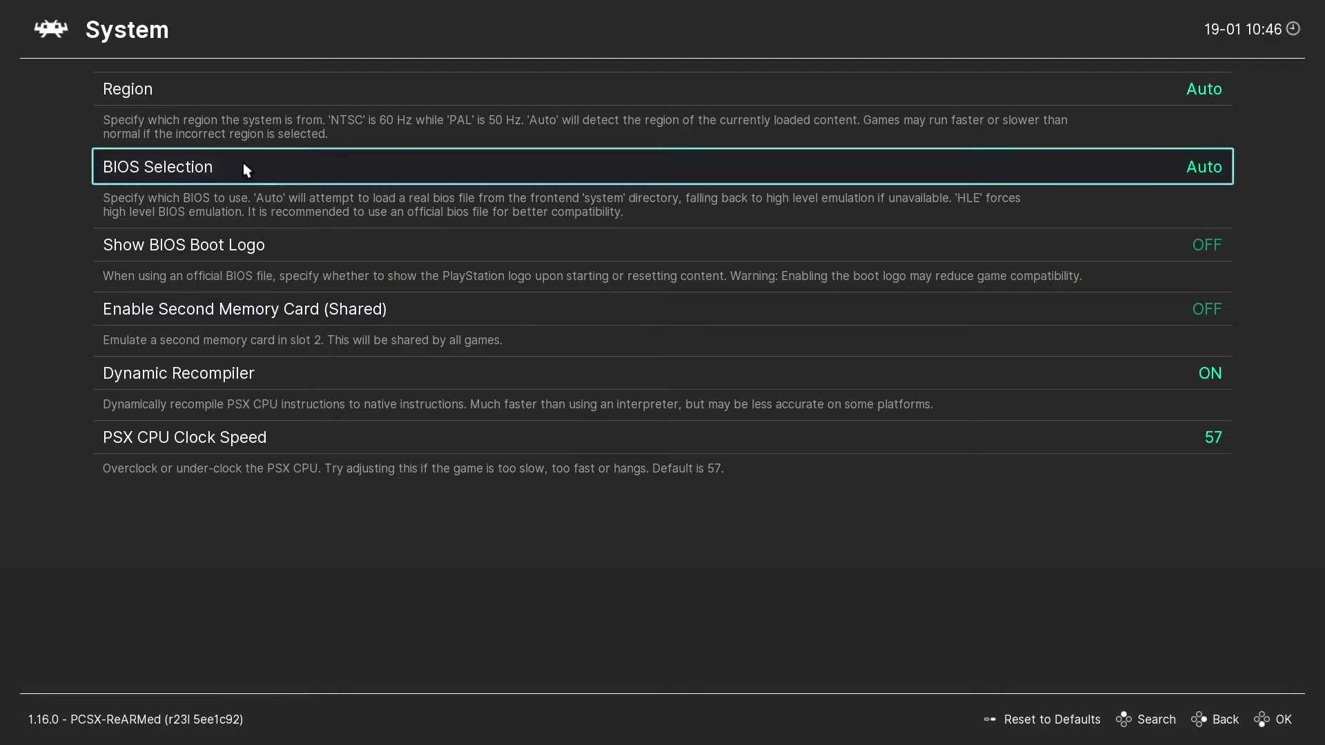
{"action": "right_click", "coordinate": [218, 172]}
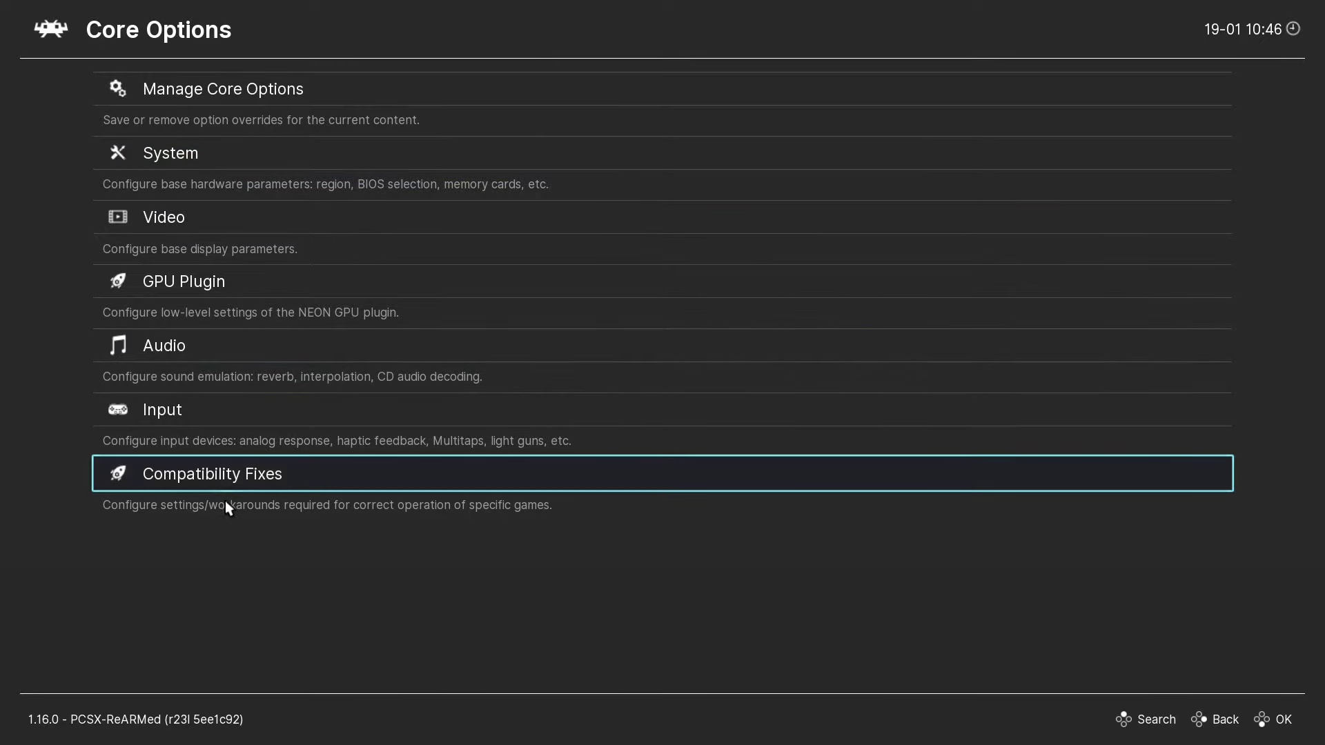
Examine the core's compatibility fixes and return to the game's Quick Menu.
{"action": "left_click", "coordinate": [230, 479]}
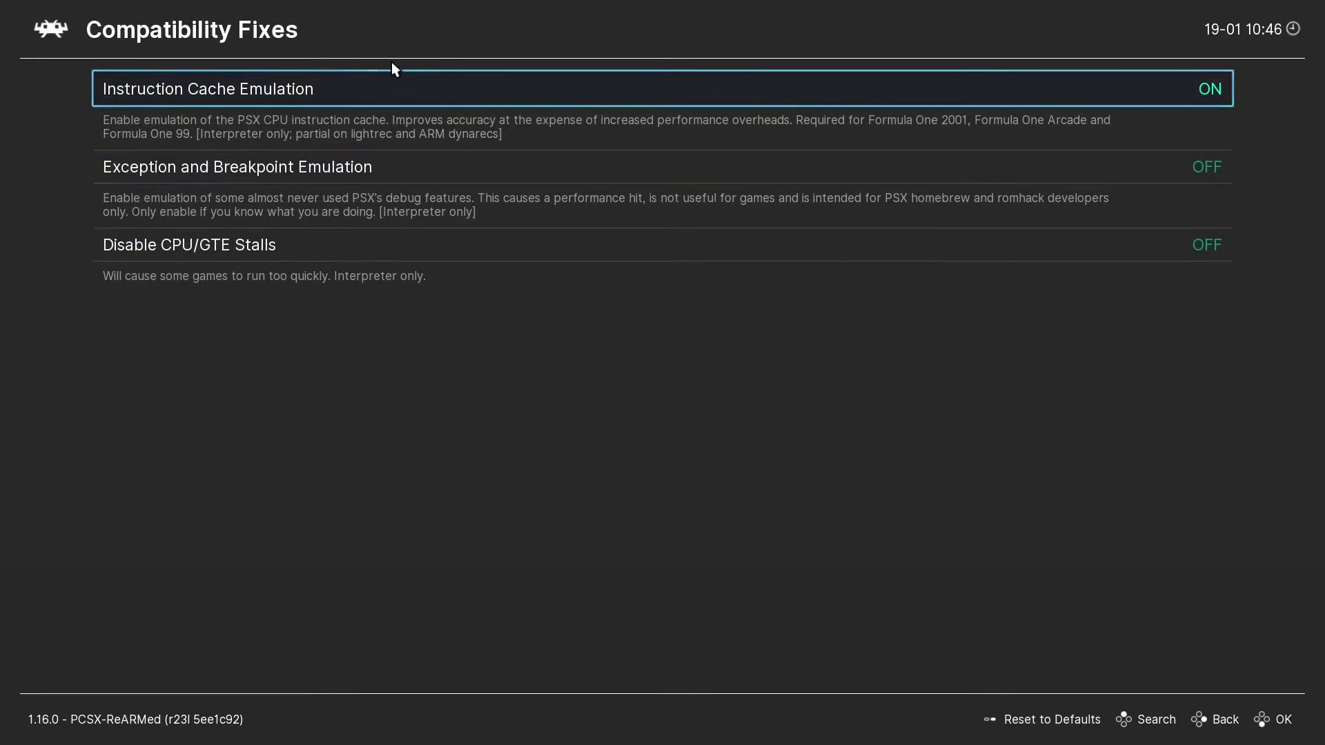
{"action": "right_click", "coordinate": [249, 110]}
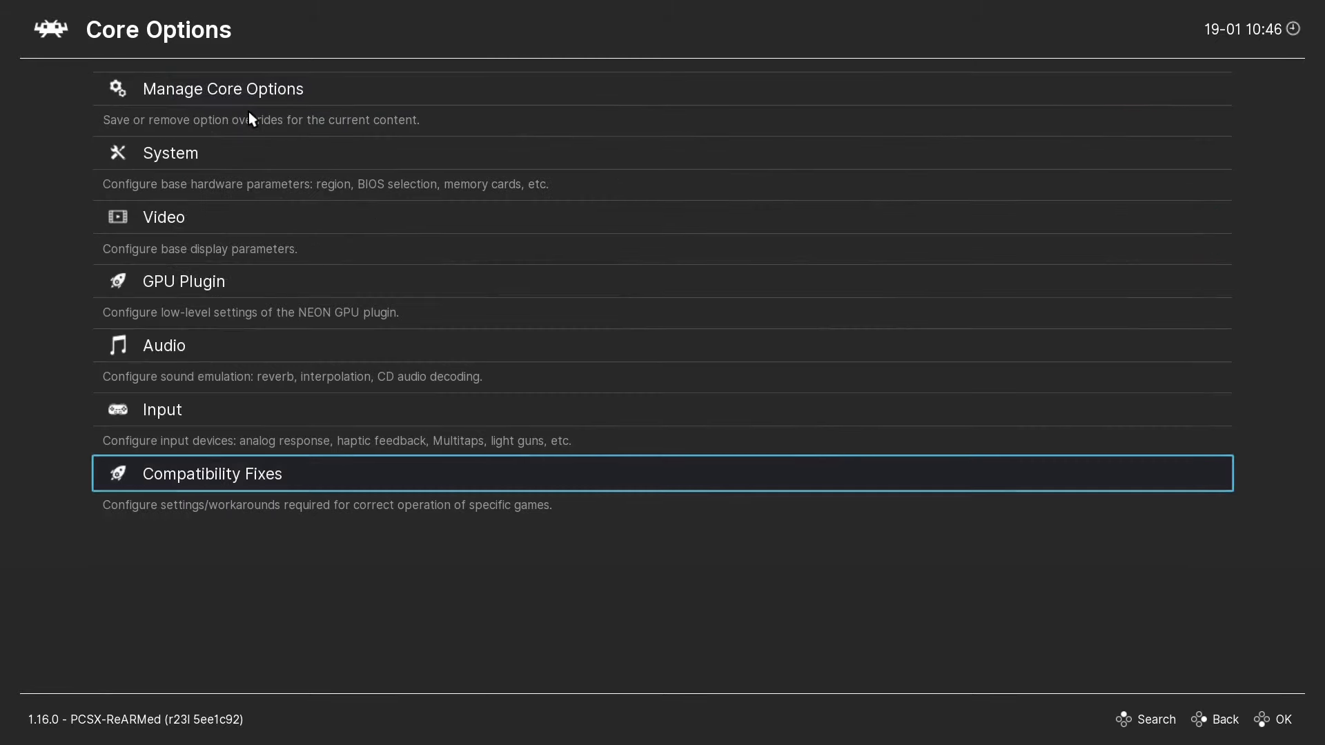
{"action": "right_click", "coordinate": [242, 169]}
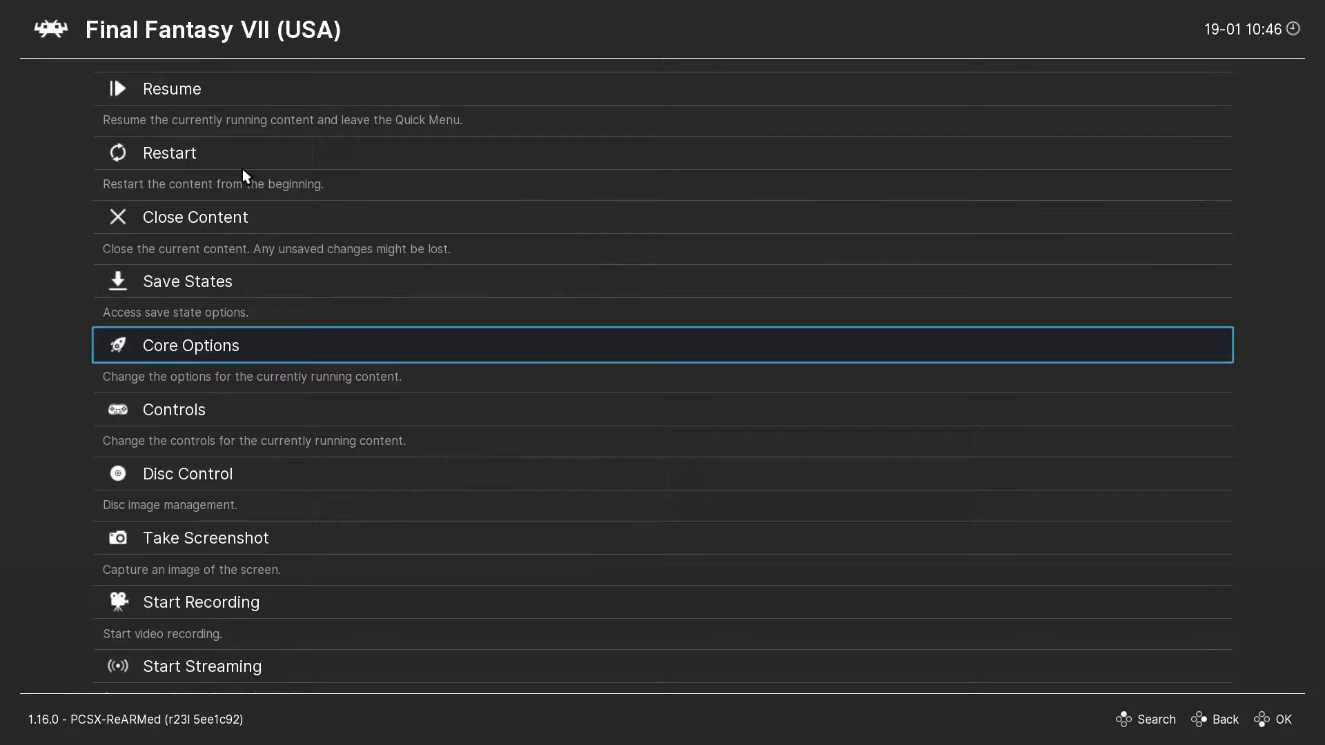